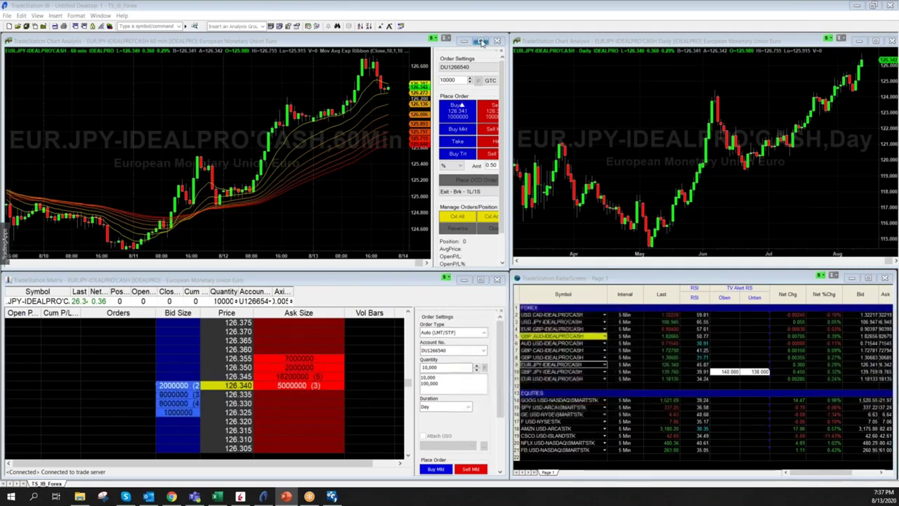
Maximize the EUR.JPY 60-minute chart, then turn Chart Trading off and back on.
{"action": "left_click", "coordinate": [481, 42]}
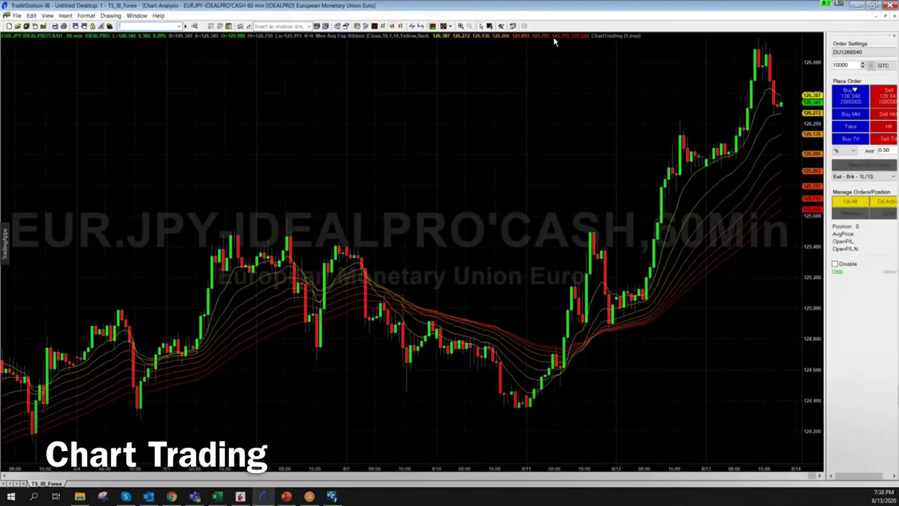
{"action": "right_click", "coordinate": [349, 111]}
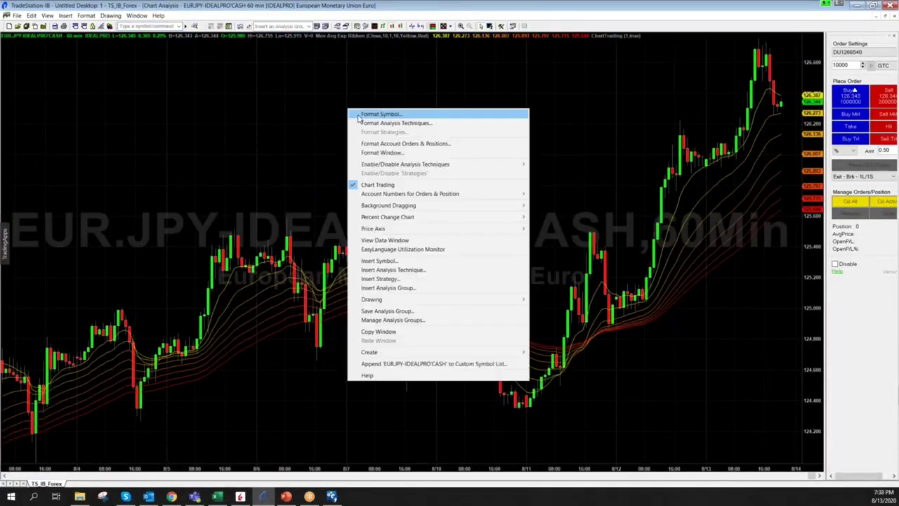
{"action": "left_click", "coordinate": [372, 184]}
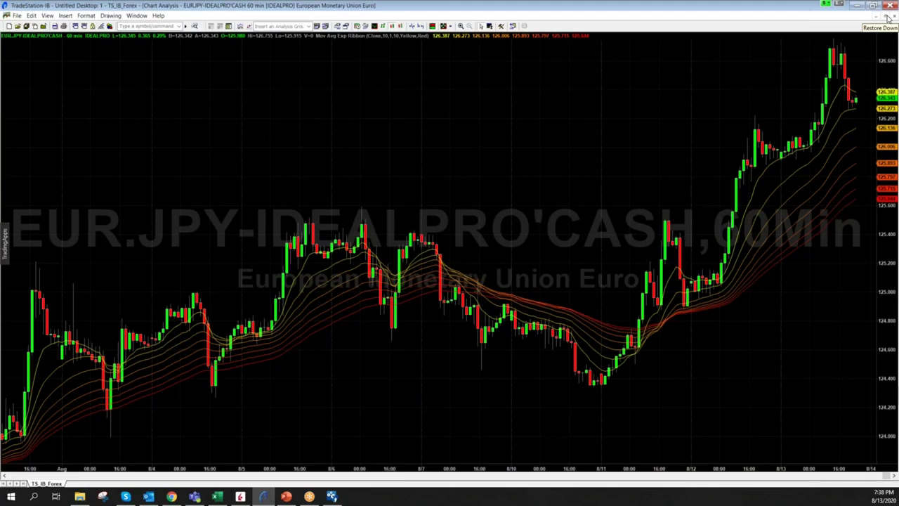
{"action": "right_click", "coordinate": [480, 84]}
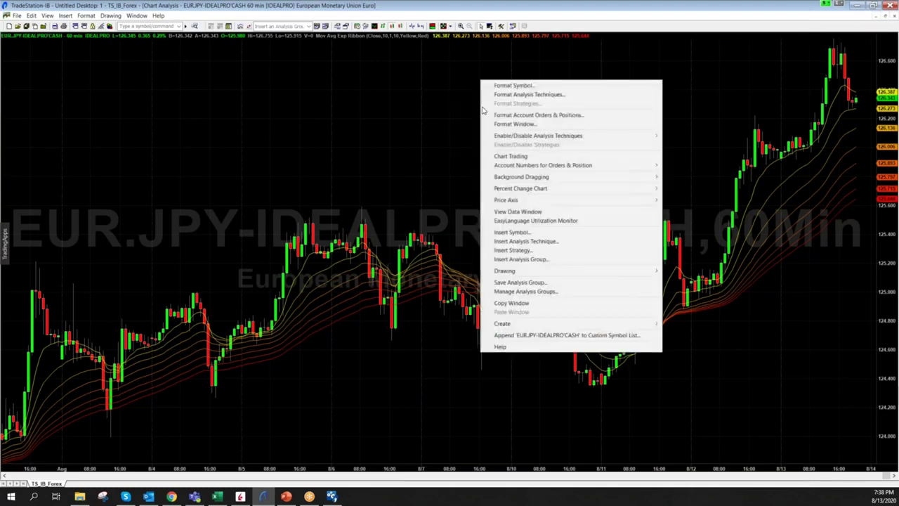
{"action": "left_click", "coordinate": [508, 158]}
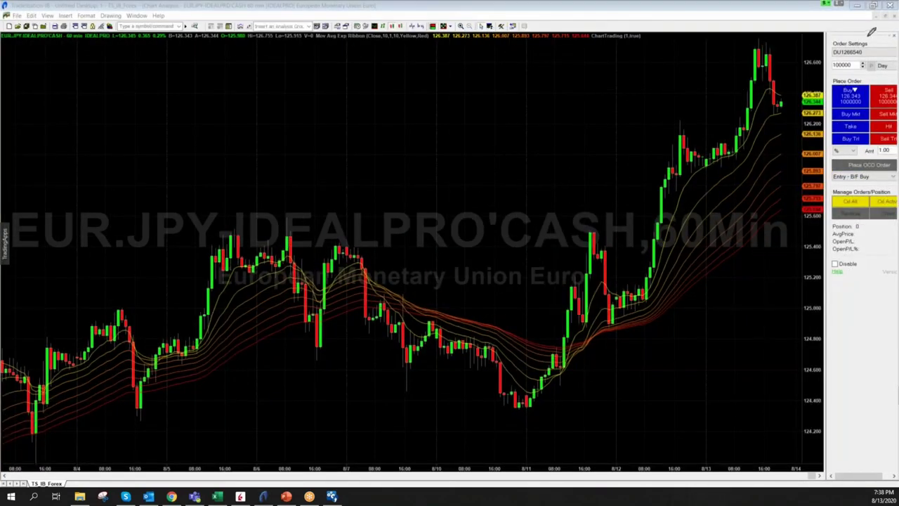
Open the Order Settings duration dropdown showing Day, GTC, GTD, IOC and FOK.
{"action": "mouse_move", "coordinate": [870, 34]}
{"action": "left_mouse_down"}
{"action": "mouse_move", "coordinate": [837, 33]}
{"action": "mouse_move", "coordinate": [825, 43]}
{"action": "mouse_move", "coordinate": [841, 58]}
{"action": "mouse_move", "coordinate": [875, 56]}
{"action": "mouse_move", "coordinate": [889, 37]}
{"action": "mouse_move", "coordinate": [871, 30]}
{"action": "left_mouse_up"}
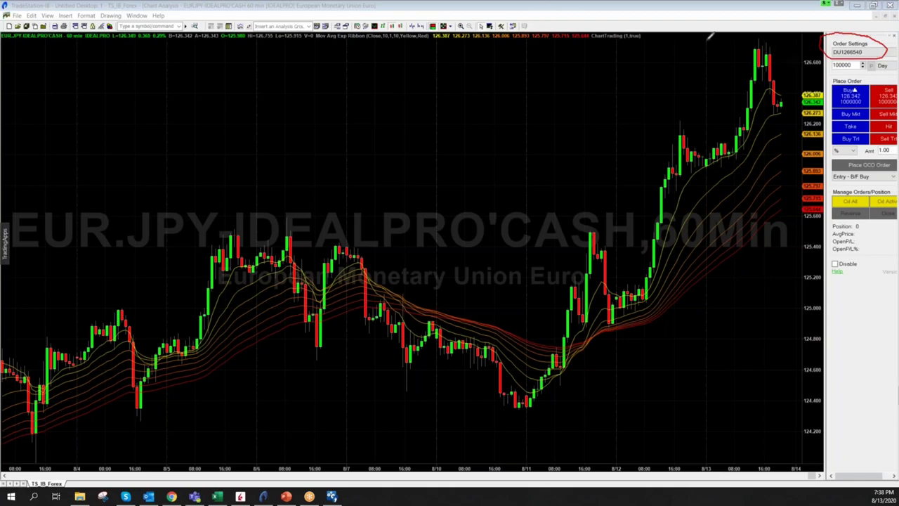
{"action": "mouse_move", "coordinate": [831, 60]}
{"action": "left_mouse_down"}
{"action": "mouse_move", "coordinate": [850, 72]}
{"action": "mouse_move", "coordinate": [871, 69]}
{"action": "mouse_move", "coordinate": [867, 53]}
{"action": "mouse_move", "coordinate": [829, 52]}
{"action": "left_mouse_up"}
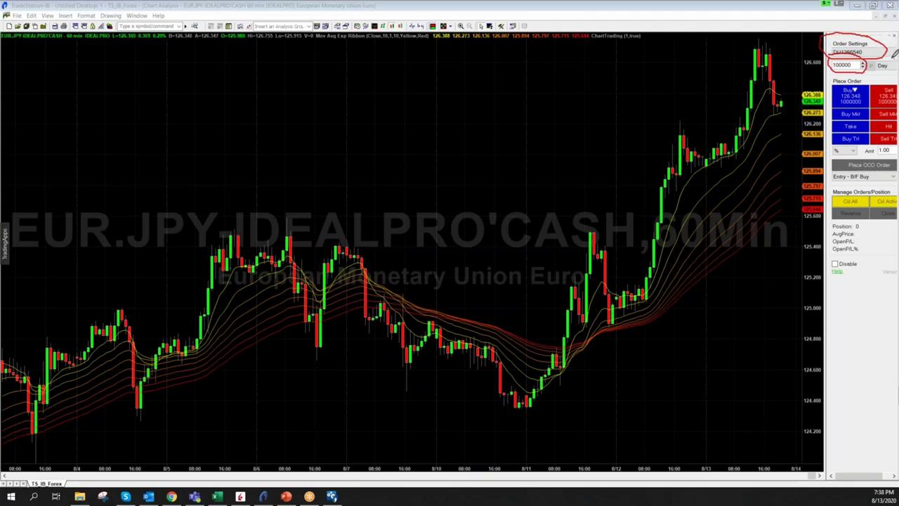
{"action": "mouse_move", "coordinate": [894, 53]}
{"action": "left_mouse_down"}
{"action": "mouse_move", "coordinate": [872, 59]}
{"action": "mouse_move", "coordinate": [882, 74]}
{"action": "mouse_move", "coordinate": [896, 65]}
{"action": "mouse_move", "coordinate": [893, 53]}
{"action": "left_mouse_up"}
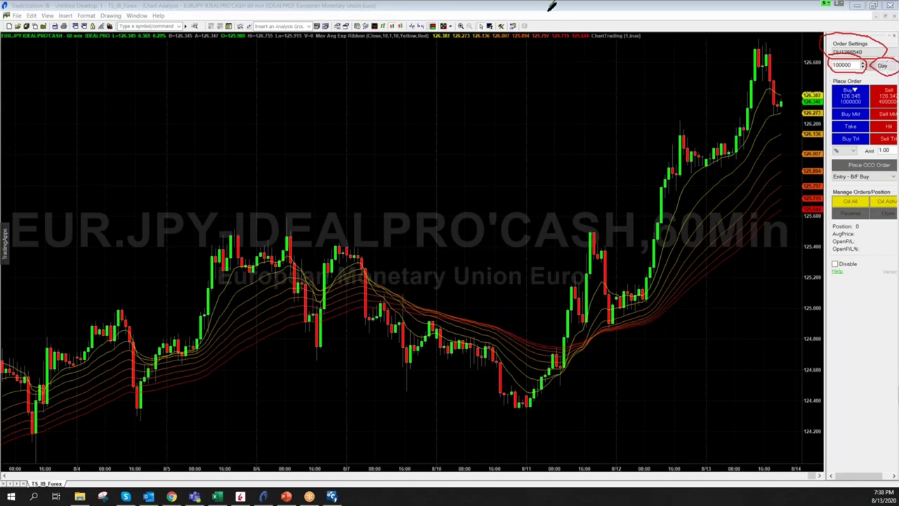
{"action": "left_click", "coordinate": [887, 68]}
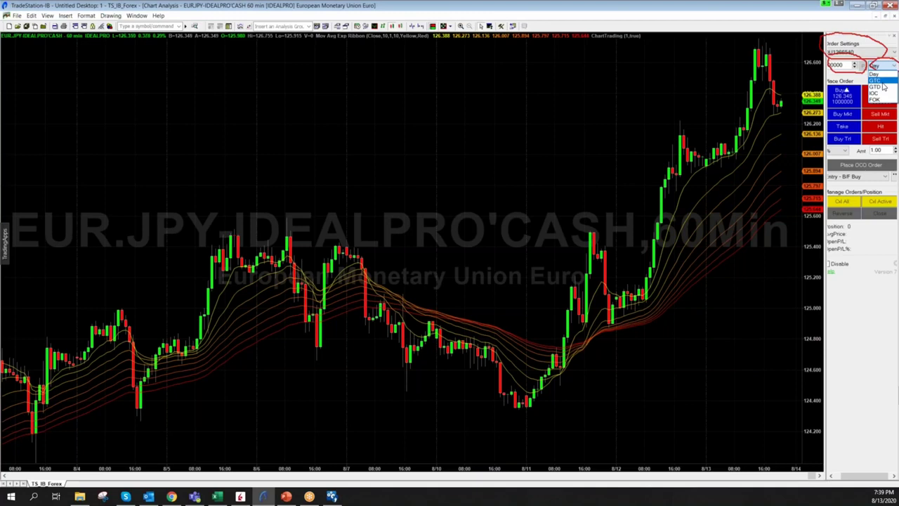
Switch the chart order duration from Day to GTC and refocus the chart window.
{"action": "left_click", "coordinate": [882, 82]}
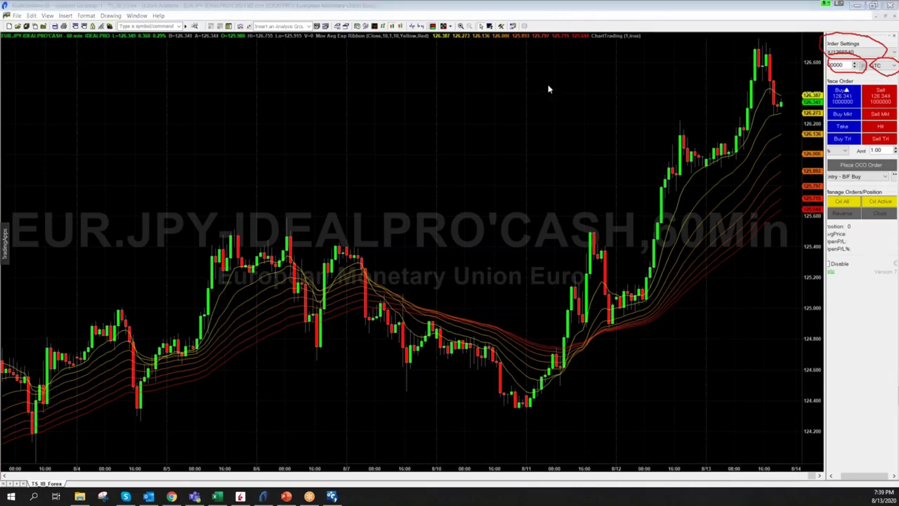
{"action": "key", "text": "Escape"}
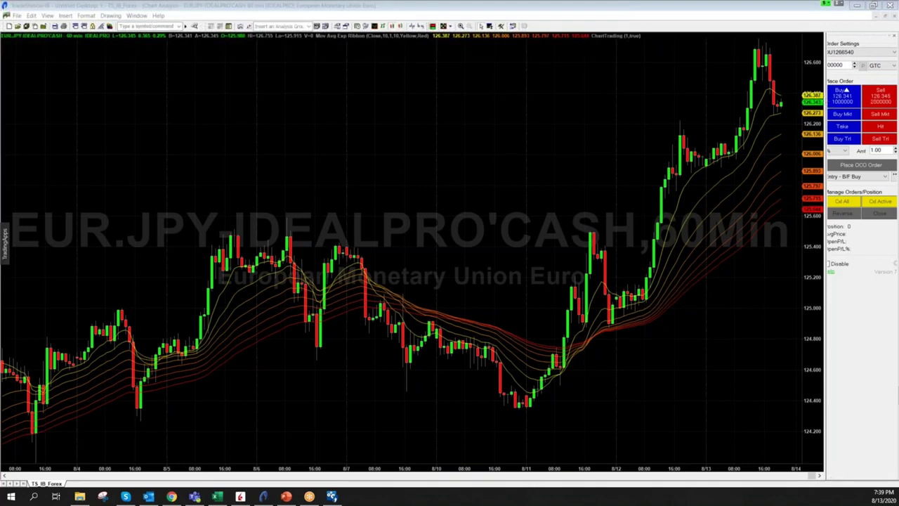
{"action": "left_click", "coordinate": [537, 16]}
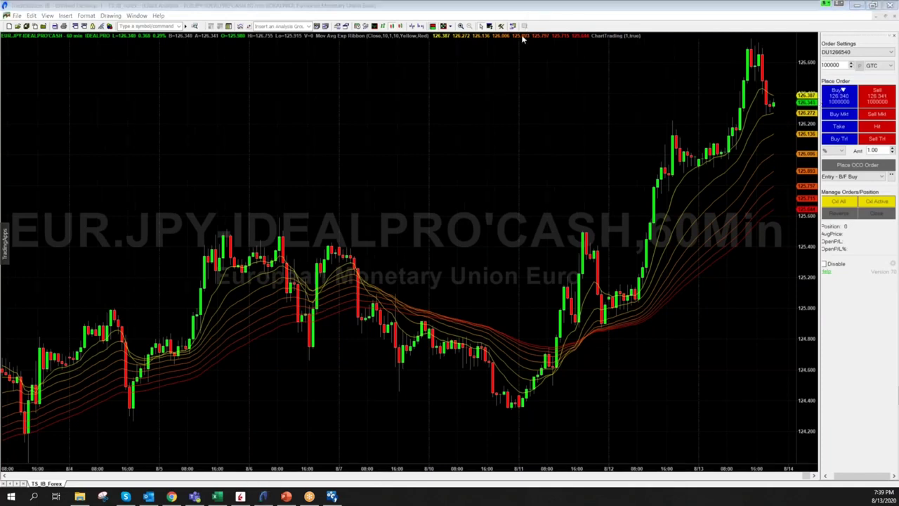
Set the chart order quantity to 10000 and answer the Buy confirmation without opening a position.
{"action": "mouse_move", "coordinate": [886, 78]}
{"action": "left_mouse_down"}
{"action": "mouse_move", "coordinate": [837, 76]}
{"action": "mouse_move", "coordinate": [817, 118]}
{"action": "mouse_move", "coordinate": [846, 150]}
{"action": "mouse_move", "coordinate": [891, 144]}
{"action": "mouse_move", "coordinate": [891, 77]}
{"action": "left_mouse_up"}
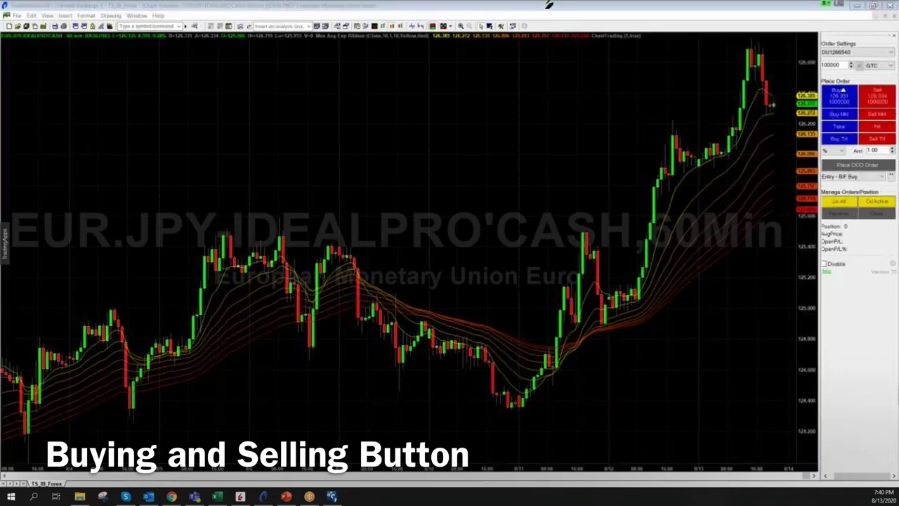
{"action": "left_click", "coordinate": [840, 95]}
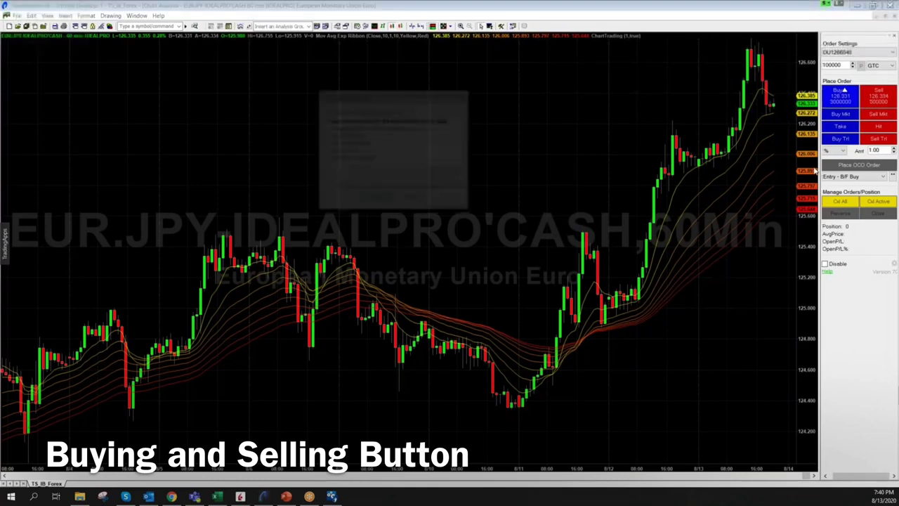
{"action": "left_click", "coordinate": [382, 200]}
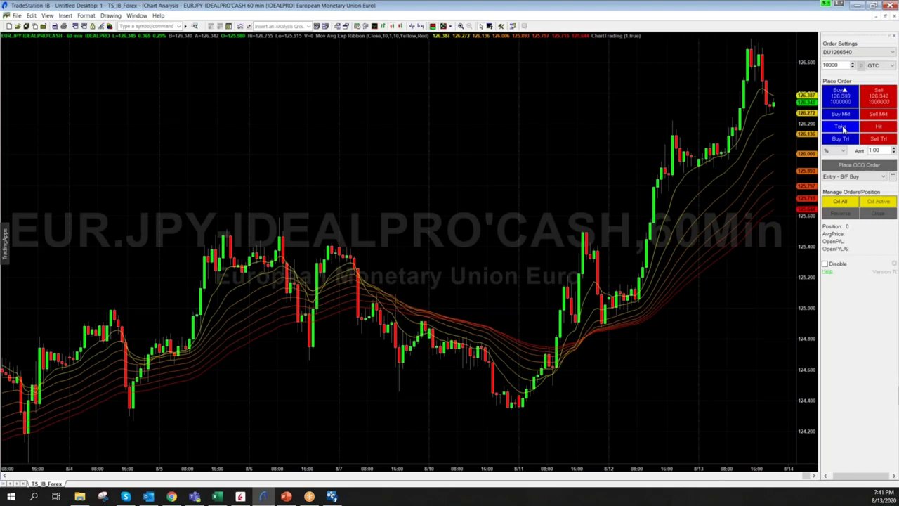
Buy 10,000 EUR.JPY at market, then set a percent trailing amount of 0.5.
{"action": "left_click", "coordinate": [842, 126]}
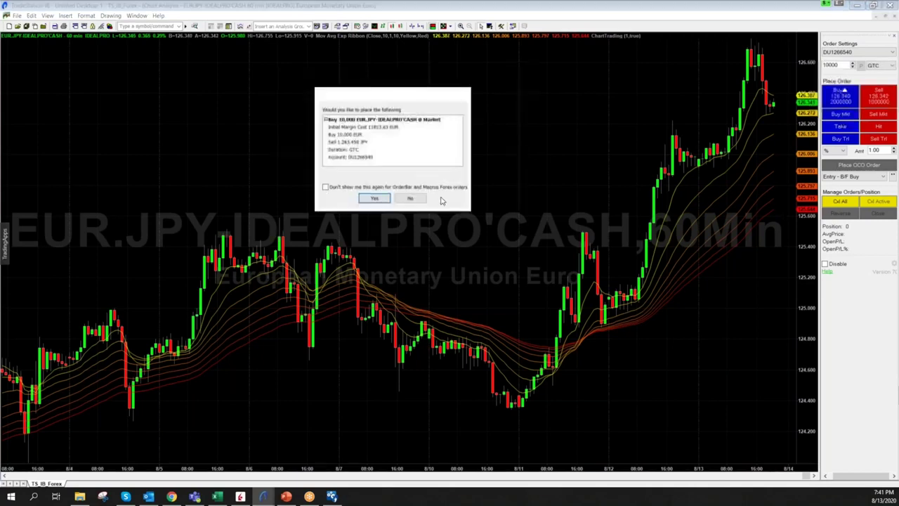
{"action": "left_click", "coordinate": [375, 198]}
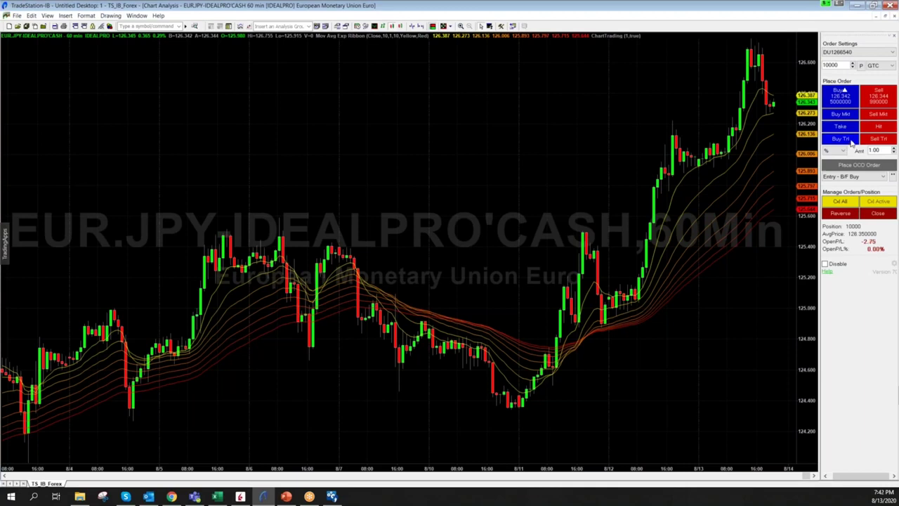
{"action": "left_click", "coordinate": [845, 151]}
{"action": "left_click", "coordinate": [846, 151]}
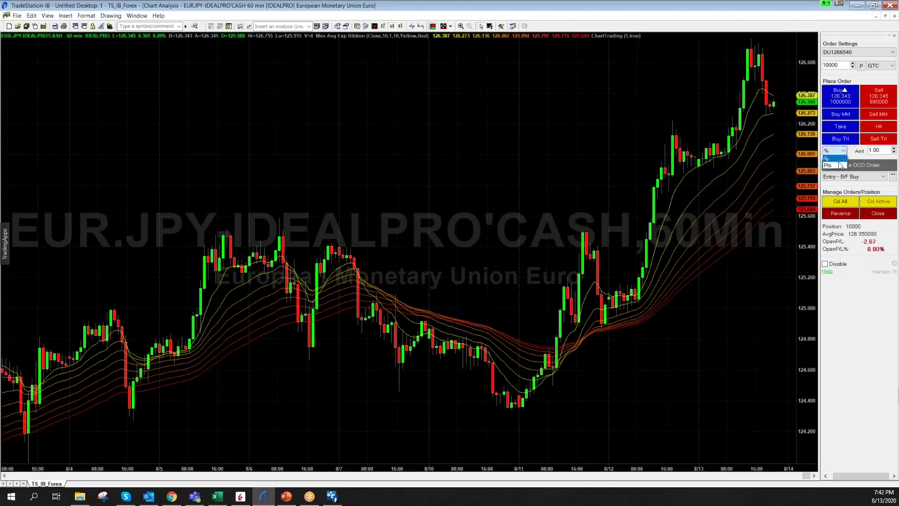
{"action": "left_click", "coordinate": [846, 151]}
{"action": "left_click", "coordinate": [835, 165]}
{"action": "left_click", "coordinate": [840, 152]}
{"action": "left_click", "coordinate": [838, 160]}
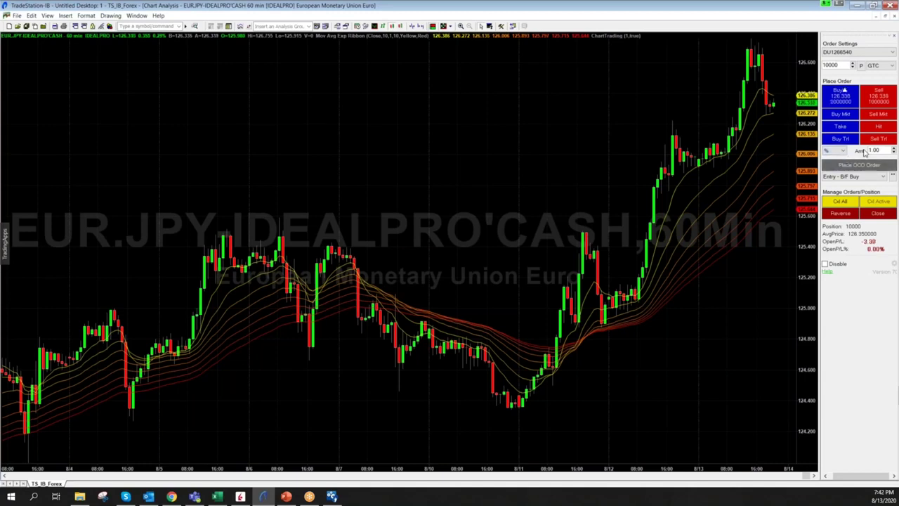
{"action": "left_click_drag", "start_coordinate": [878, 149], "coordinate": [849, 153]}
{"action": "type", "text": "0.5"}
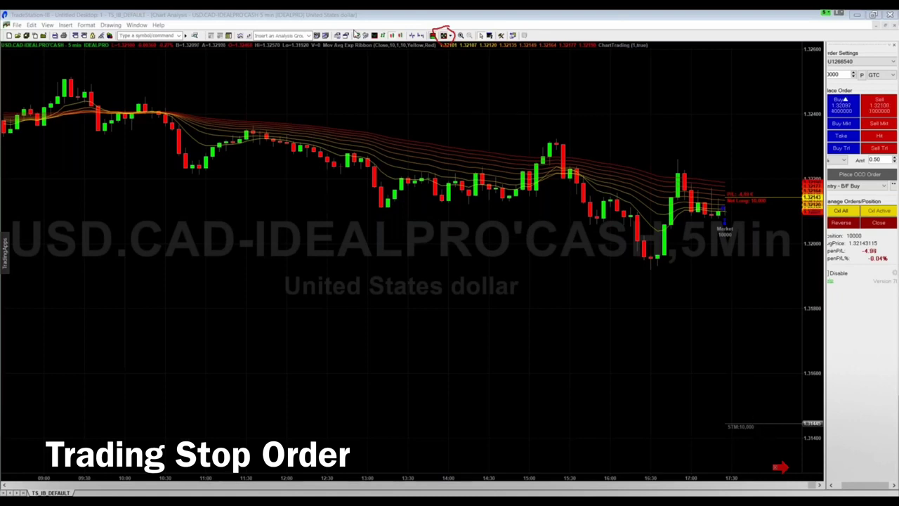
Switch the USD.CAD chart to 60-minute bars and restore its tiled window size.
{"action": "left_click", "coordinate": [385, 36]}
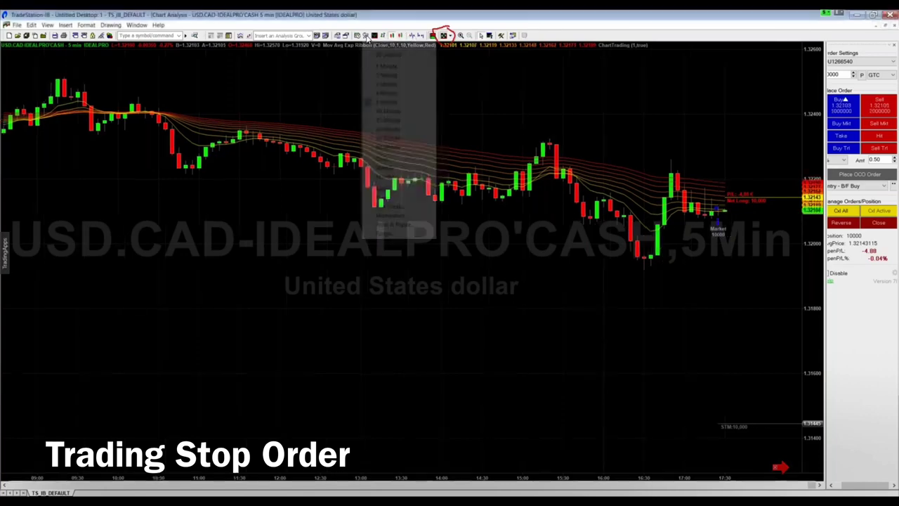
{"action": "left_click", "coordinate": [384, 147]}
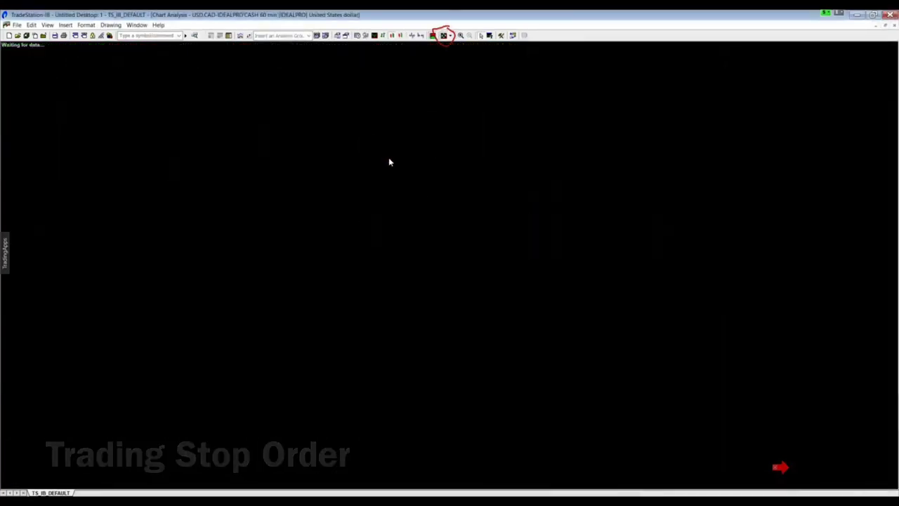
{"action": "left_click", "coordinate": [886, 27]}
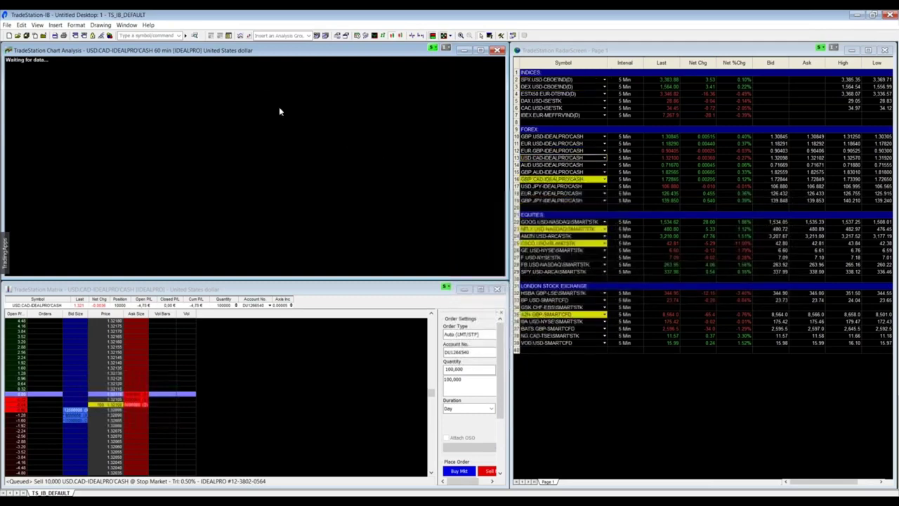
Set Days Back to 10 in the chart's Format Symbol settings and apply.
{"action": "right_click", "coordinate": [207, 88]}
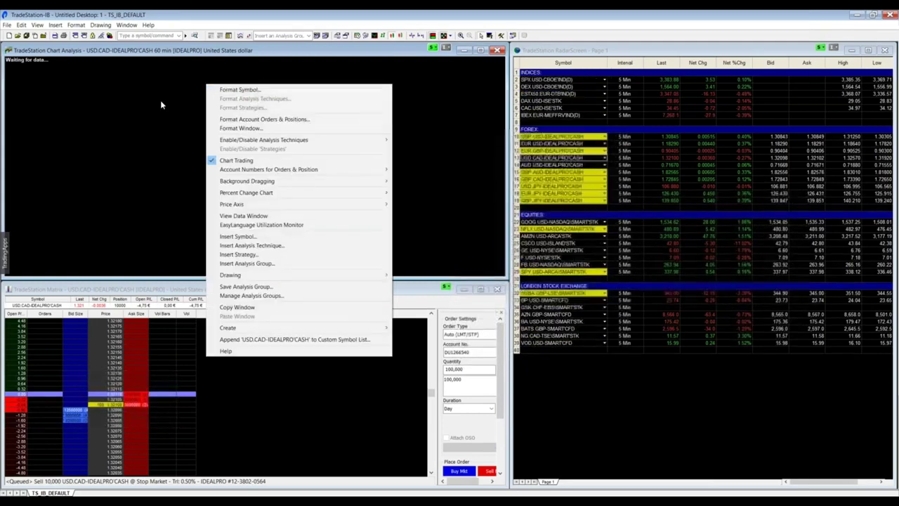
{"action": "left_click", "coordinate": [138, 104]}
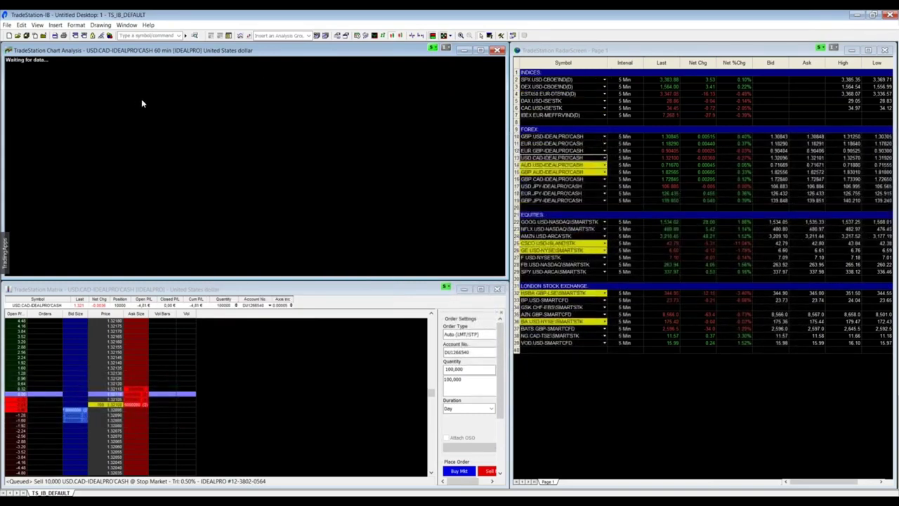
{"action": "right_click", "coordinate": [183, 106]}
{"action": "left_click", "coordinate": [204, 106]}
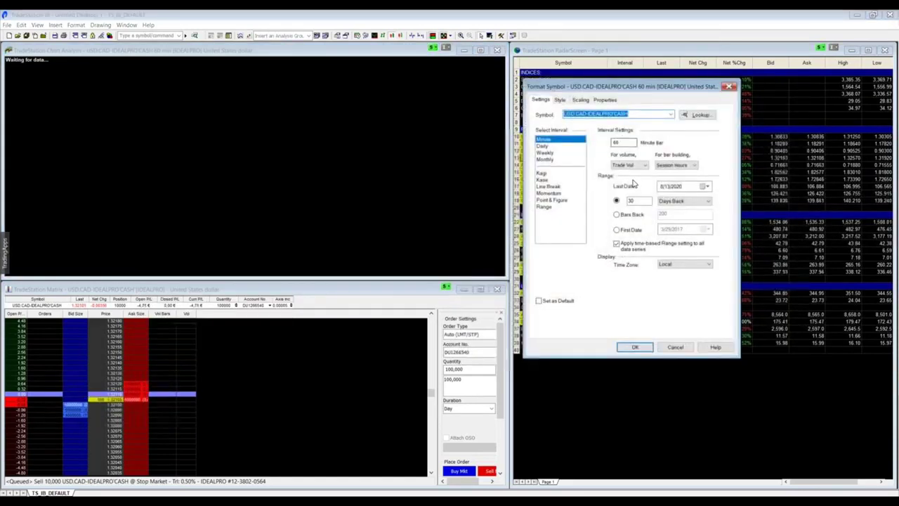
{"action": "double_click", "coordinate": [639, 200]}
{"action": "type", "text": "1"}
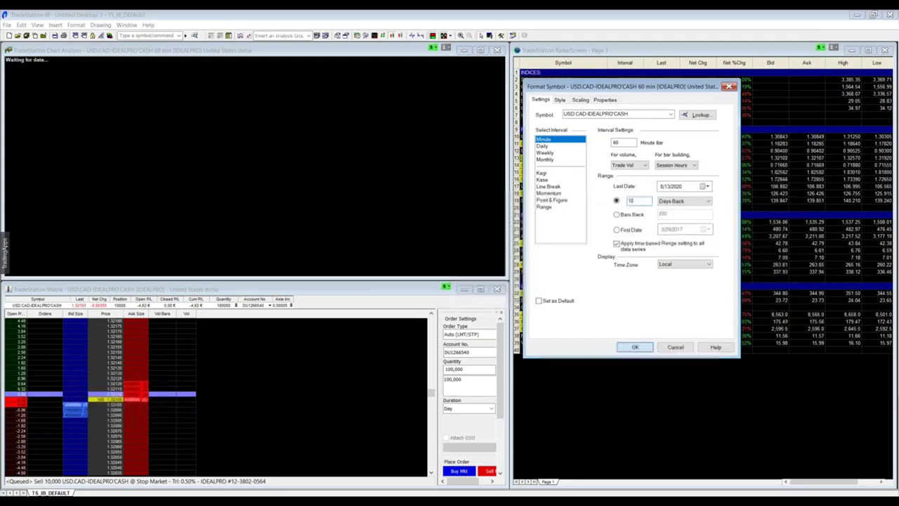
{"action": "left_click", "coordinate": [634, 347]}
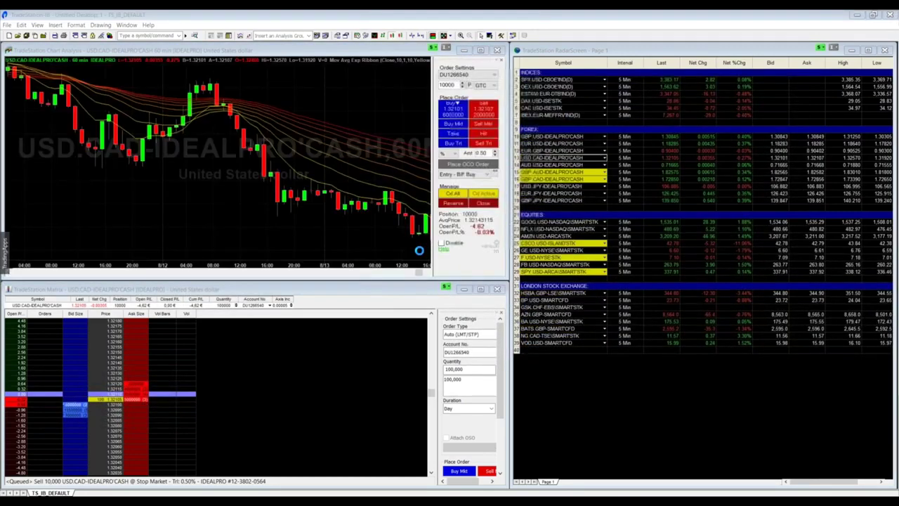
Maximize the USD.CAD chart and draw red arrows up to a target and down to 1.3145.
{"action": "left_click", "coordinate": [480, 50]}
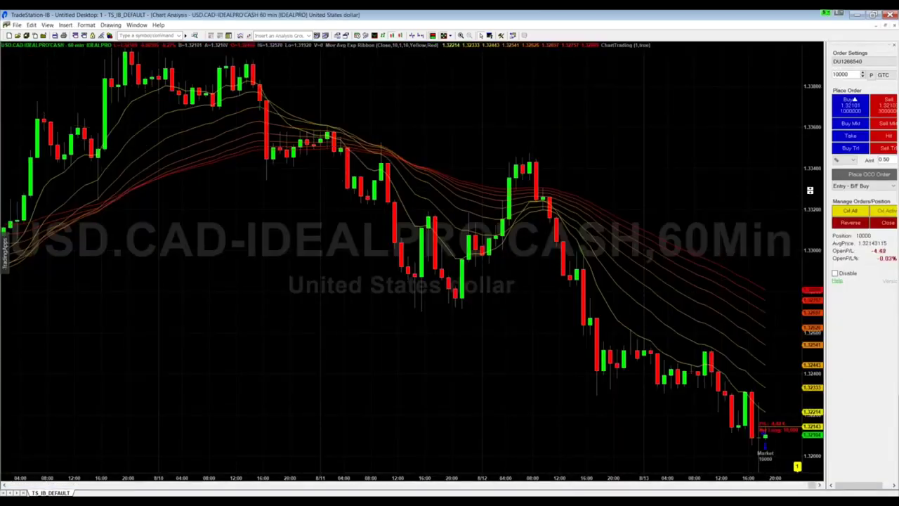
{"action": "left_click_drag", "start_coordinate": [810, 190], "coordinate": [809, 245]}
{"action": "left_click", "coordinate": [412, 35]}
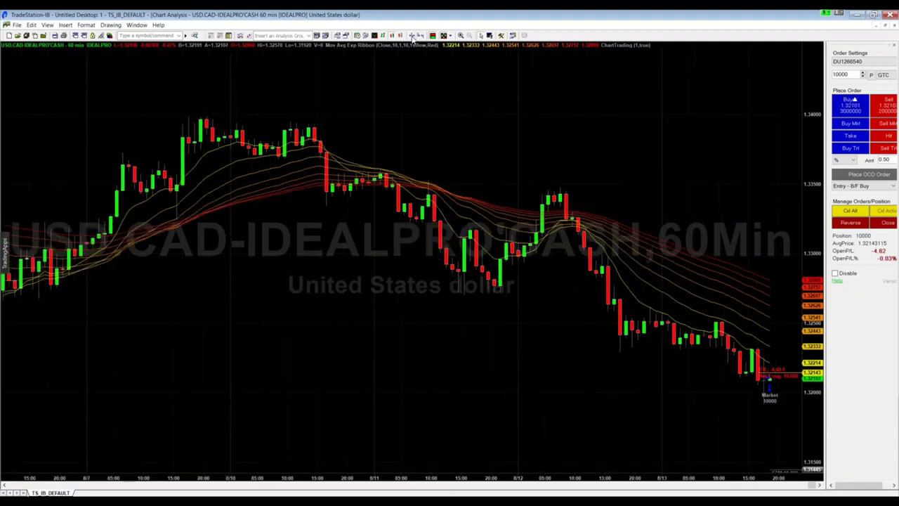
{"action": "left_click", "coordinate": [412, 36]}
{"action": "left_click_drag", "start_coordinate": [653, 175], "coordinate": [636, 122]}
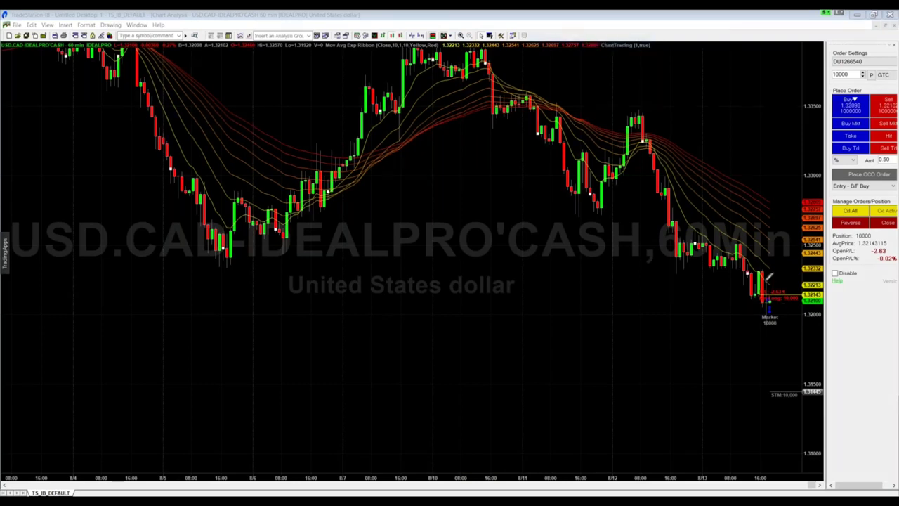
{"action": "mouse_move", "coordinate": [772, 285]}
{"action": "left_mouse_down"}
{"action": "mouse_move", "coordinate": [800, 188]}
{"action": "mouse_move", "coordinate": [827, 175]}
{"action": "left_mouse_up"}
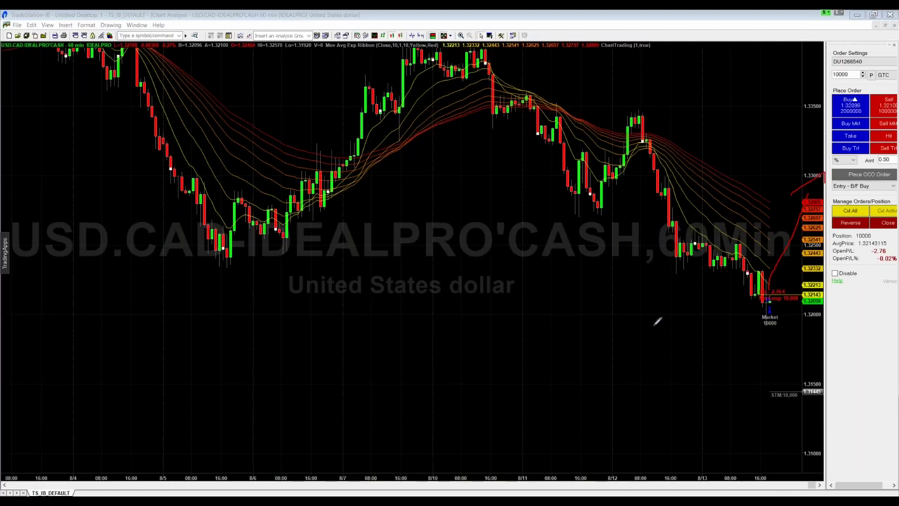
{"action": "mouse_move", "coordinate": [773, 301]}
{"action": "left_mouse_down"}
{"action": "mouse_move", "coordinate": [801, 415]}
{"action": "mouse_move", "coordinate": [779, 404]}
{"action": "left_mouse_up"}
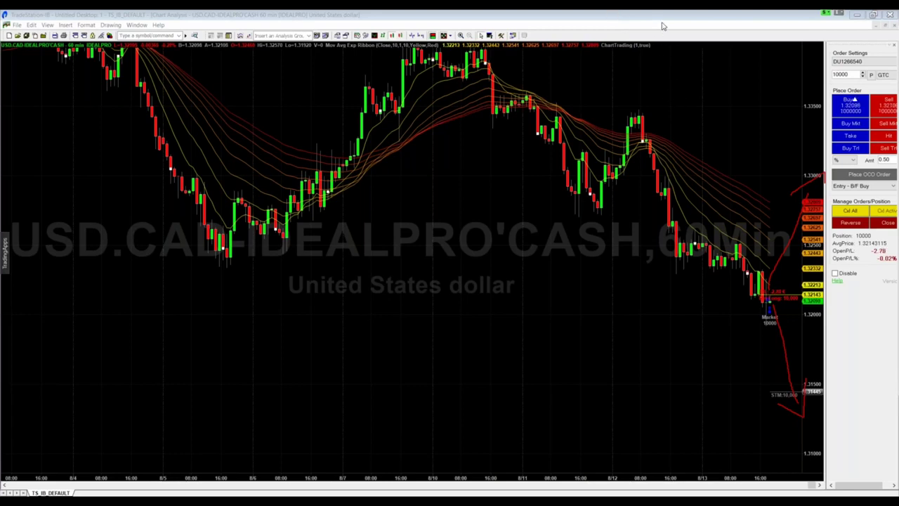
{"action": "right_click", "coordinate": [665, 68]}
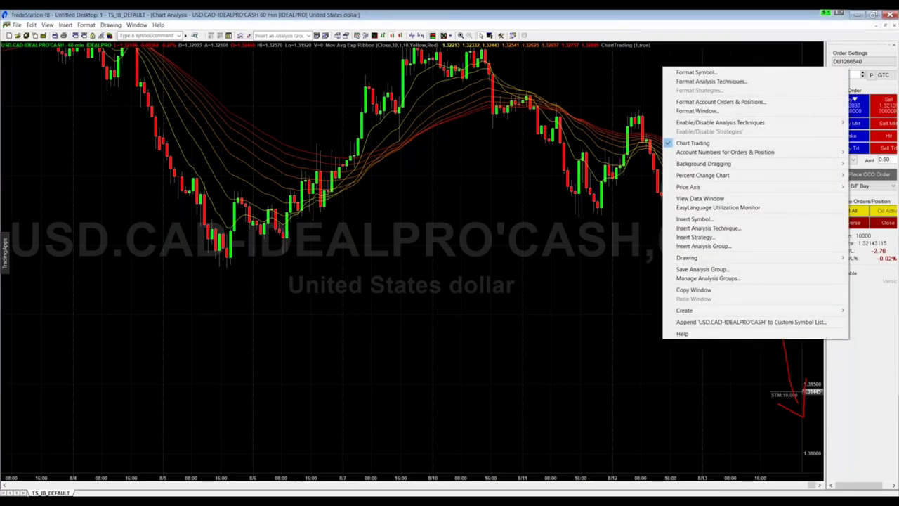
{"action": "left_click", "coordinate": [629, 77]}
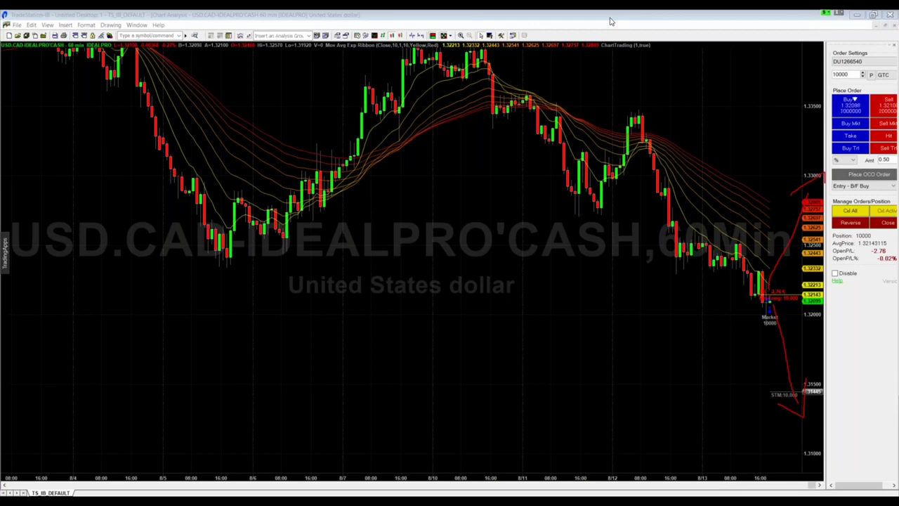
Erase the red pen arrows from the USD.CAD 60-minute chart with Escape.
{"action": "key", "text": "Escape"}
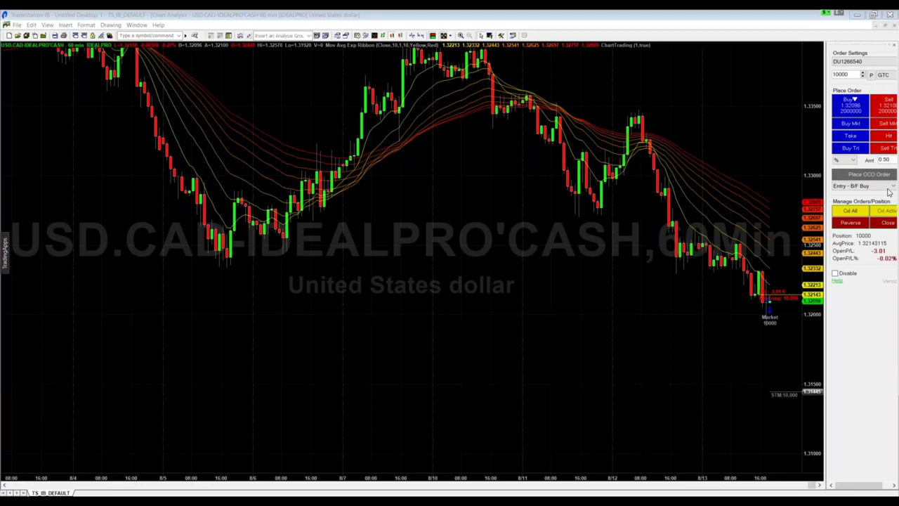
Cancel all working USD.CAD orders with Cxl All and confirm, keeping the 10,000 long.
{"action": "left_click", "coordinate": [850, 211]}
{"action": "left_click", "coordinate": [428, 267]}
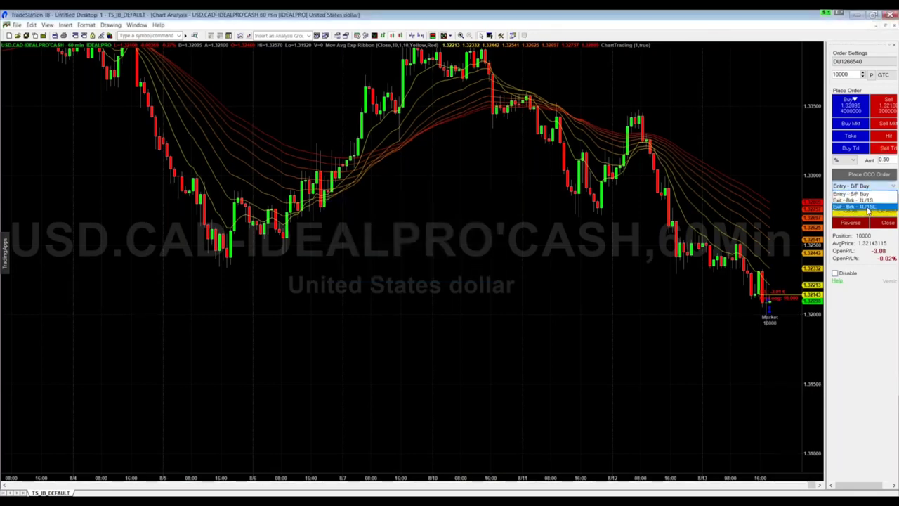
Place an Exit - Brk - 1L/1S OCO bracket: 10,000 sell limit 1.32600, stop 1.31600.
{"action": "left_click", "coordinate": [870, 199]}
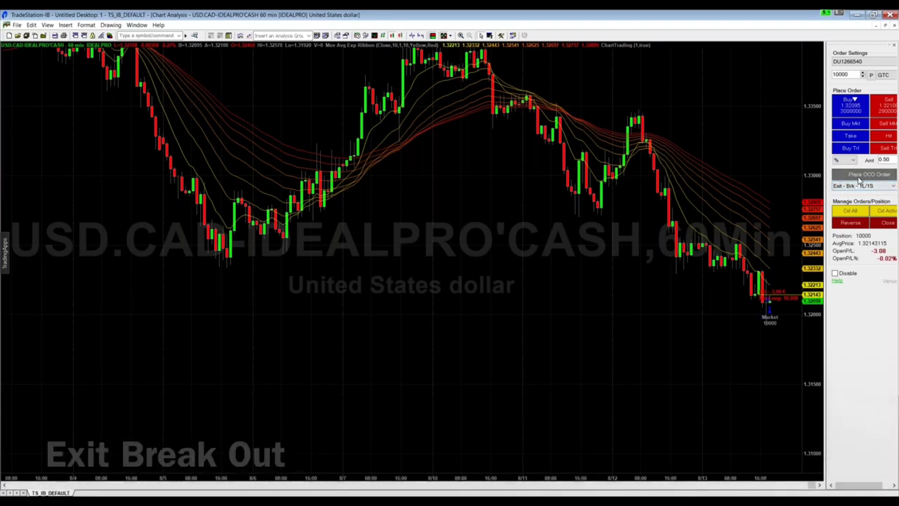
{"action": "left_click", "coordinate": [863, 173]}
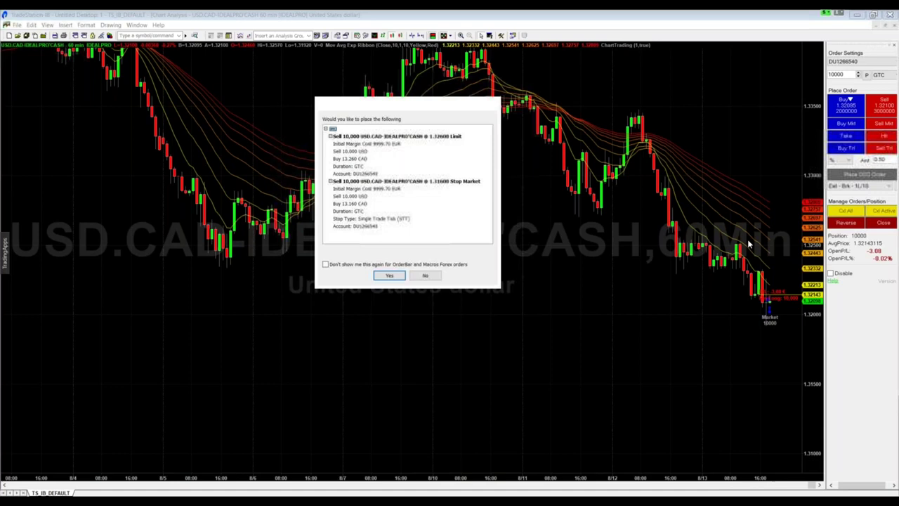
{"action": "left_click", "coordinate": [392, 275]}
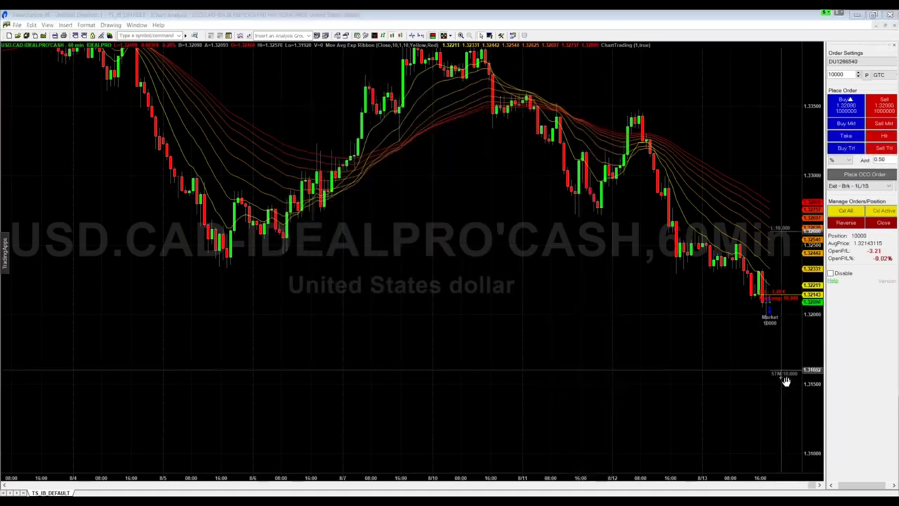
Lower the USD.CAD bracket stop to 1.31475 and raise the 10,000 limit to 1.33385, confirming both.
{"action": "left_click_drag", "start_coordinate": [783, 384], "coordinate": [778, 395]}
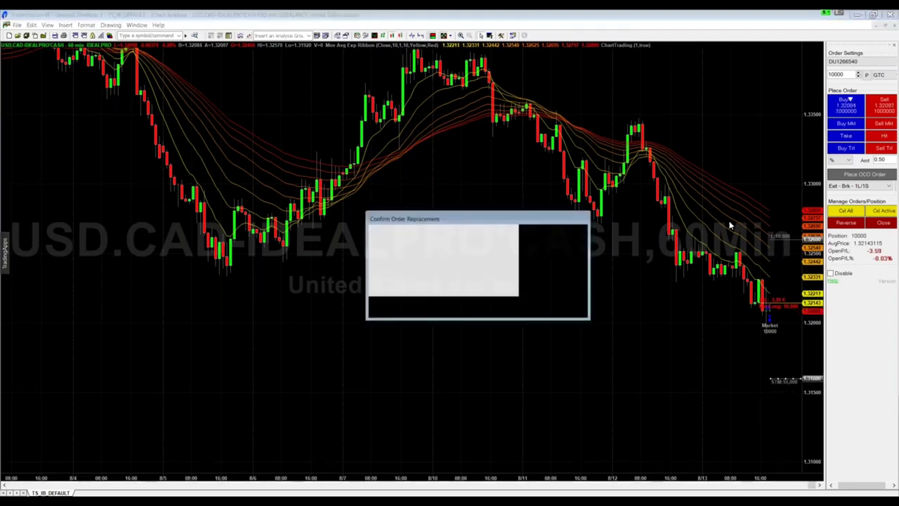
{"action": "left_click", "coordinate": [456, 303]}
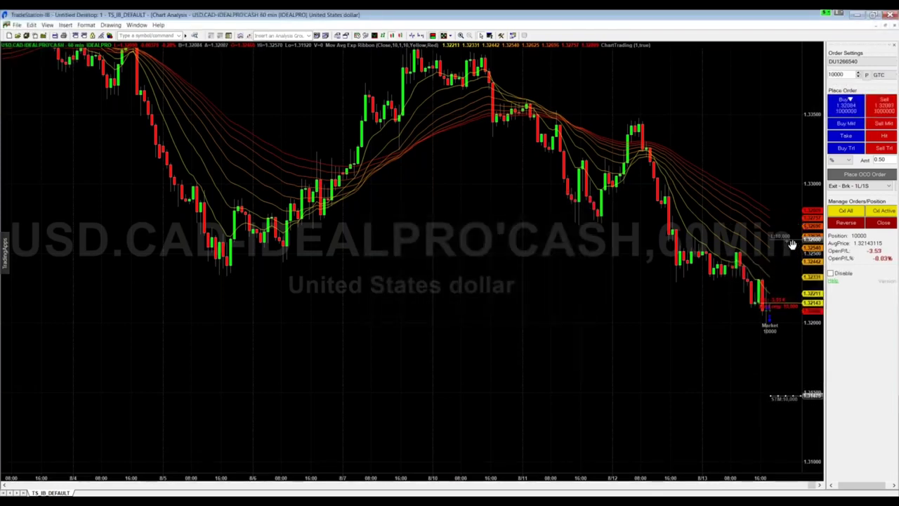
{"action": "left_click_drag", "start_coordinate": [787, 225], "coordinate": [774, 130]}
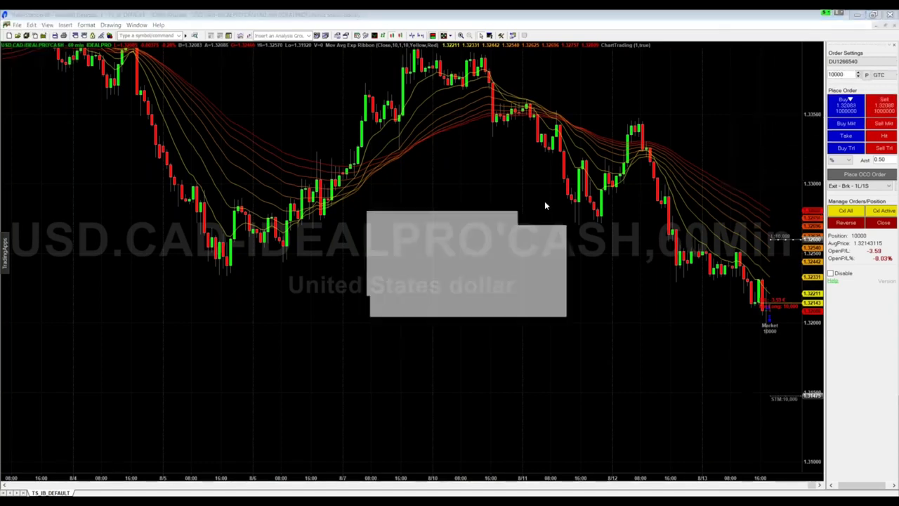
{"action": "left_click", "coordinate": [444, 302]}
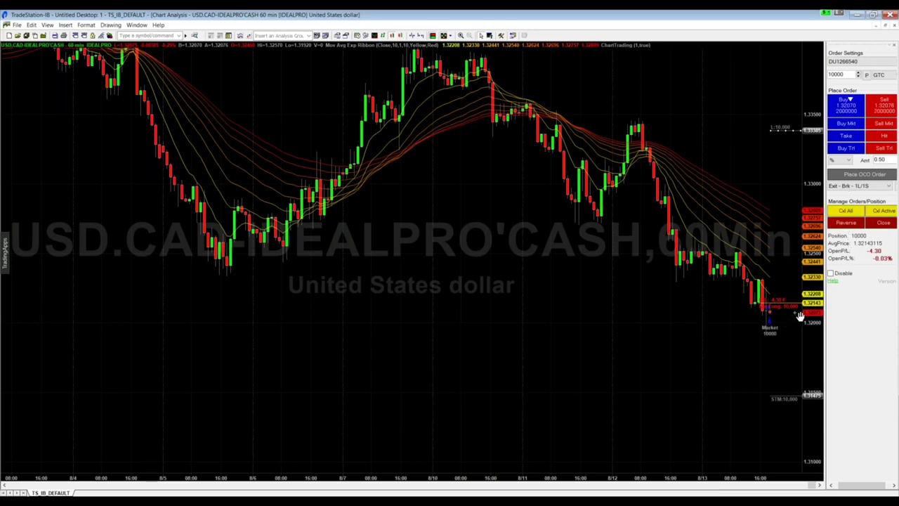
Reverse the 10,000 USD.CAD long to a 10,000 short with a confirmed 20,000 market sell.
{"action": "left_click", "coordinate": [845, 223]}
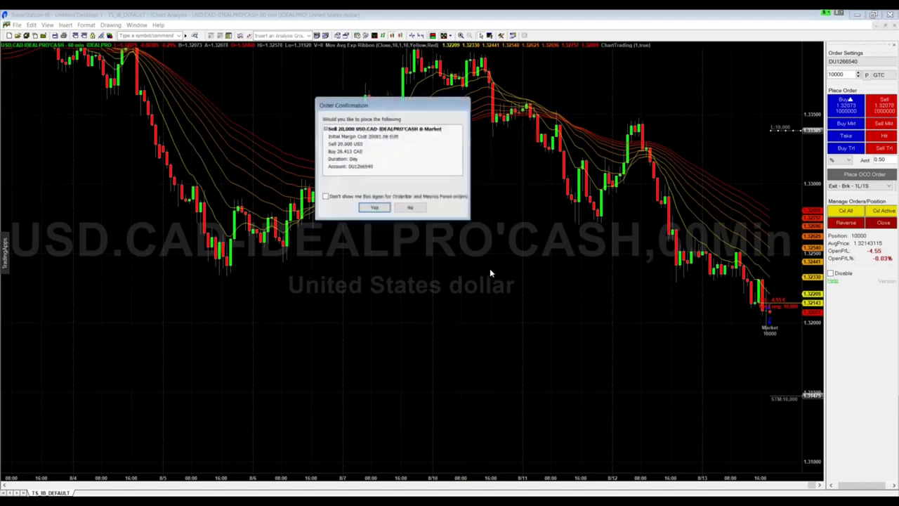
{"action": "left_click", "coordinate": [376, 208]}
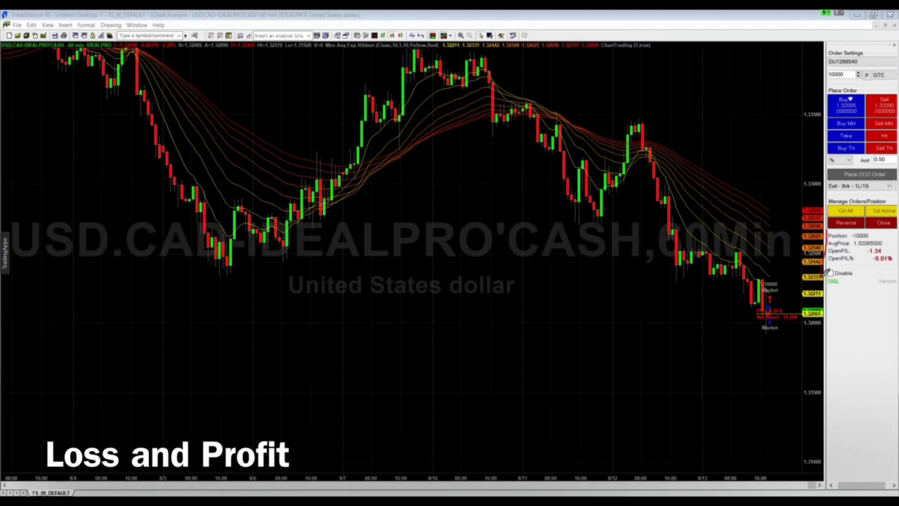
{"action": "mouse_move", "coordinate": [834, 280]}
{"action": "left_mouse_down"}
{"action": "mouse_move", "coordinate": [893, 270]}
{"action": "mouse_move", "coordinate": [888, 222]}
{"action": "left_mouse_up"}
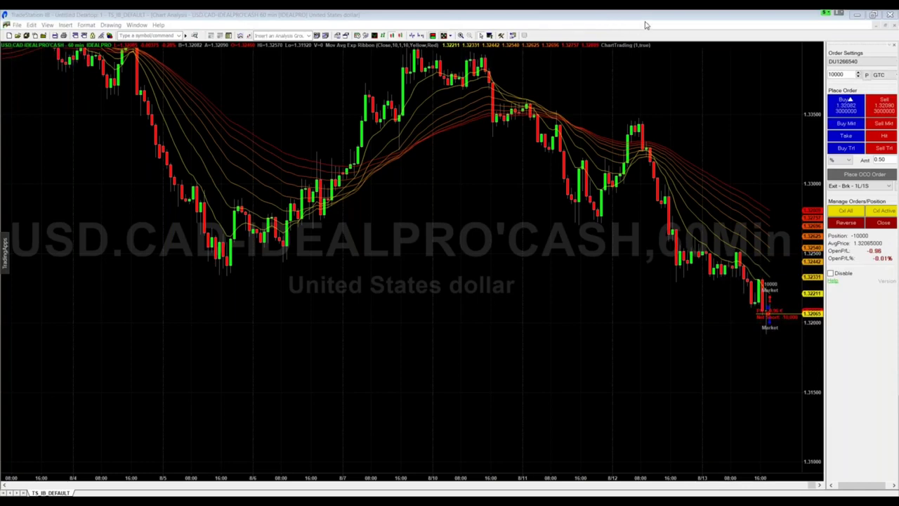
Restore the tiled layout, load EUR.USD from RadarScreen into the linked chart, and maximize that chart.
{"action": "left_click", "coordinate": [884, 26]}
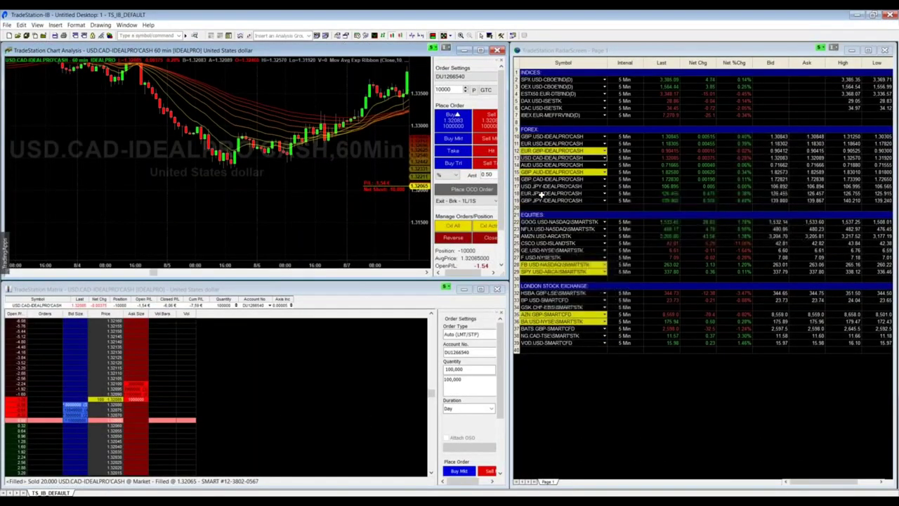
{"action": "left_click", "coordinate": [535, 151]}
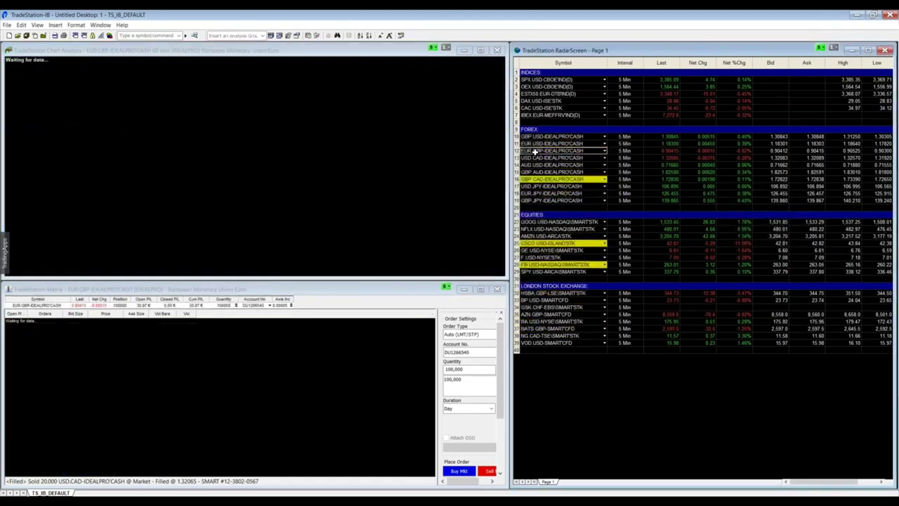
{"action": "left_click", "coordinate": [536, 144]}
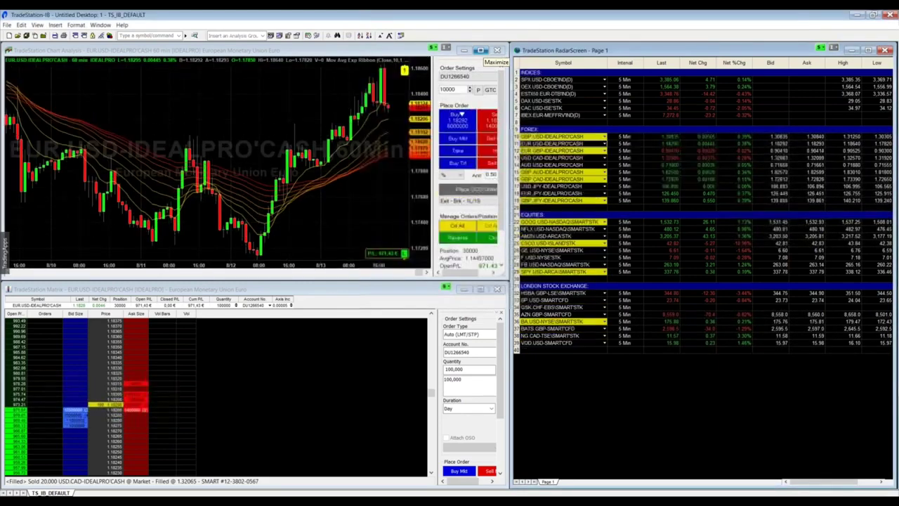
{"action": "left_click", "coordinate": [481, 49]}
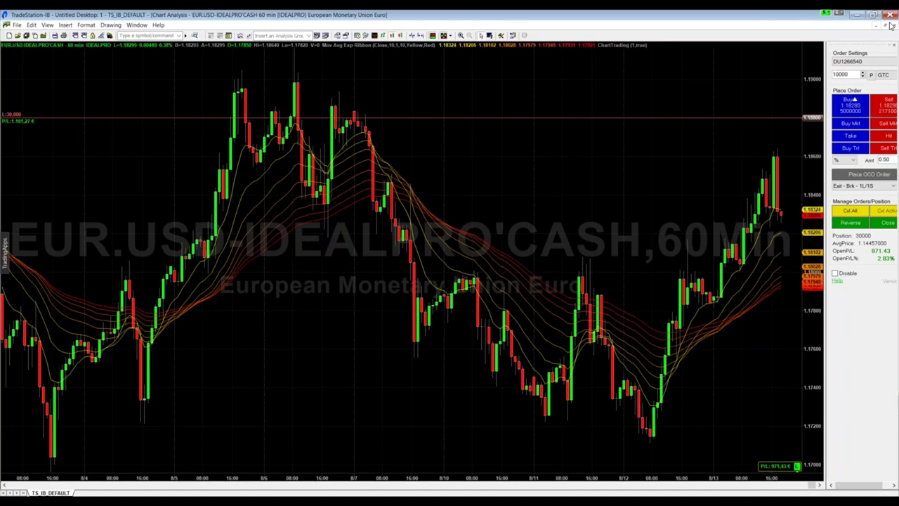
{"action": "right_click", "coordinate": [469, 76]}
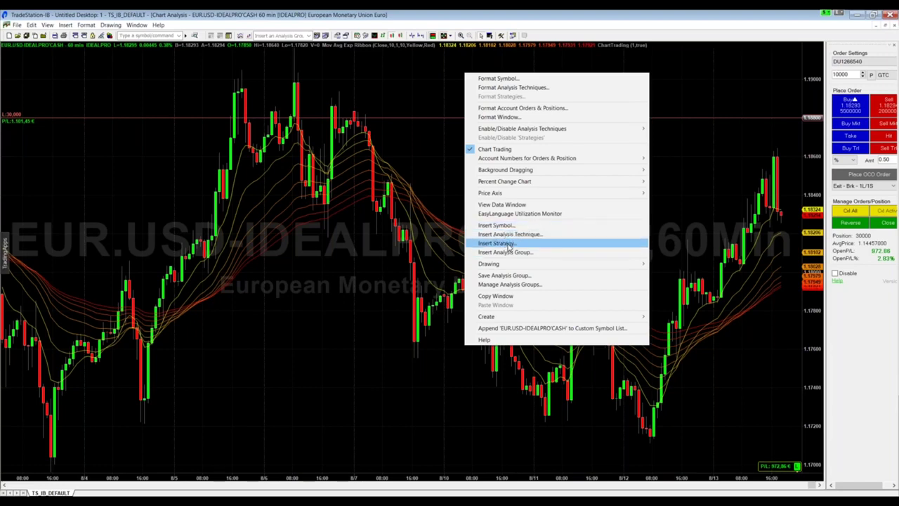
{"action": "left_click", "coordinate": [507, 236]}
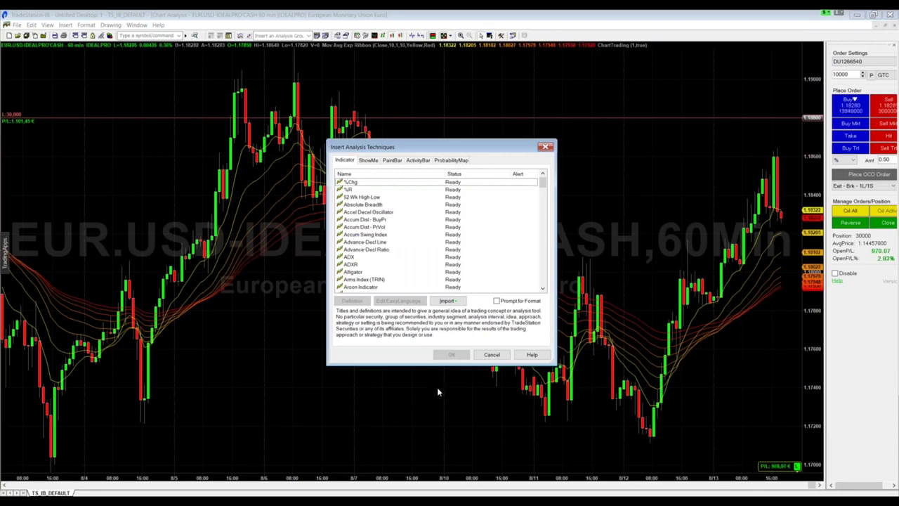
{"action": "left_click", "coordinate": [491, 355]}
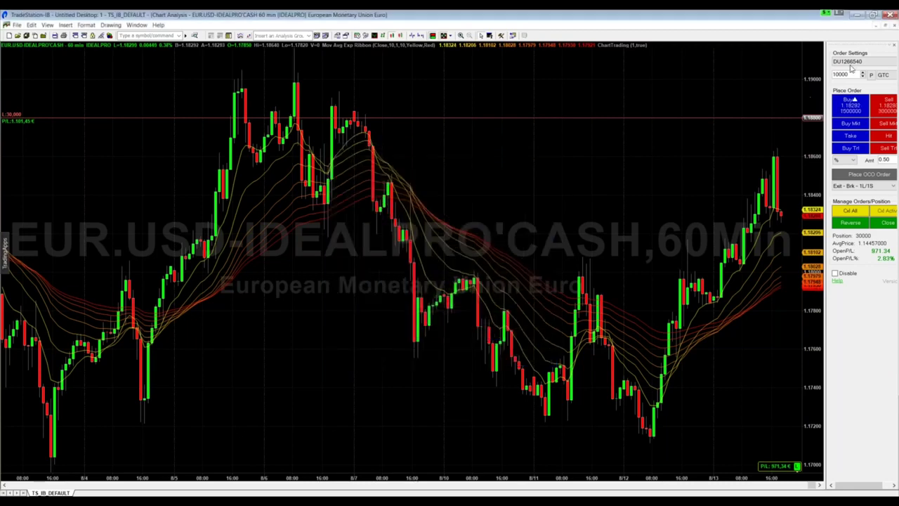
Maximize the EUR.USD Matrix window and widen its Orders and Price columns.
{"action": "left_click", "coordinate": [887, 26]}
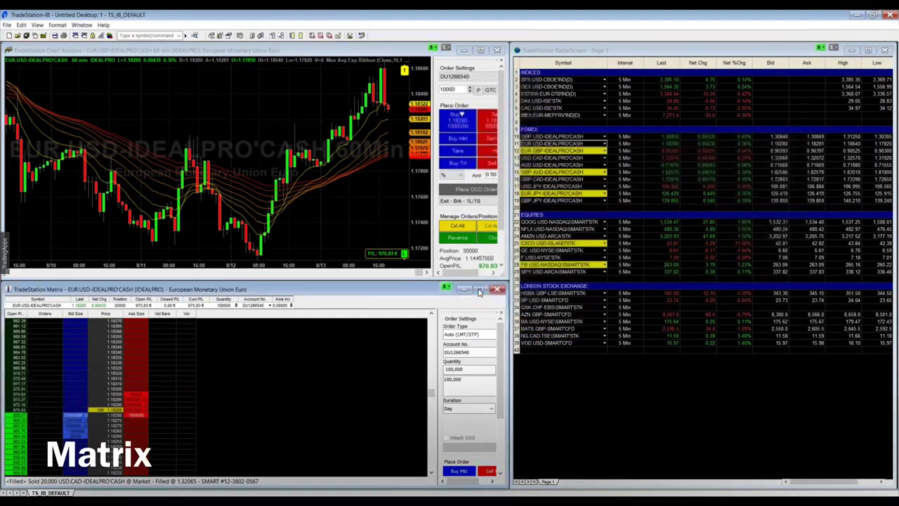
{"action": "left_click", "coordinate": [480, 289]}
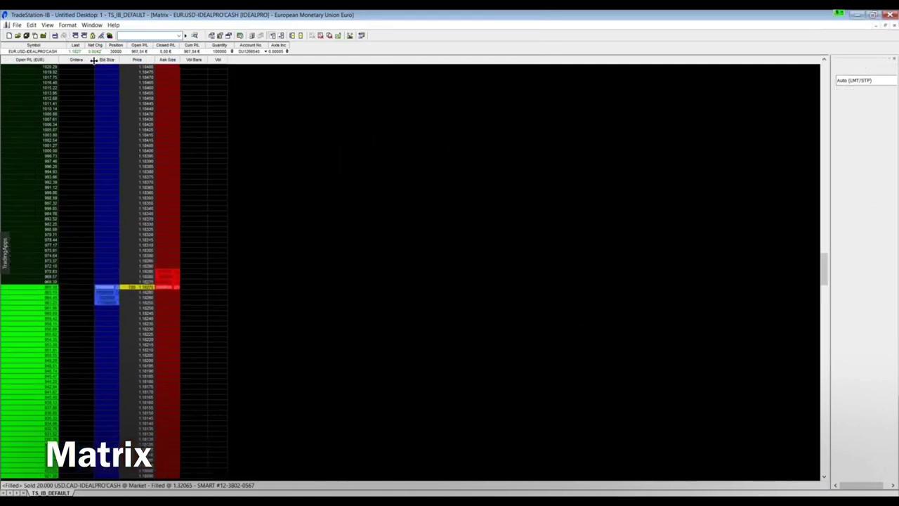
{"action": "left_click_drag", "start_coordinate": [138, 62], "coordinate": [228, 60]}
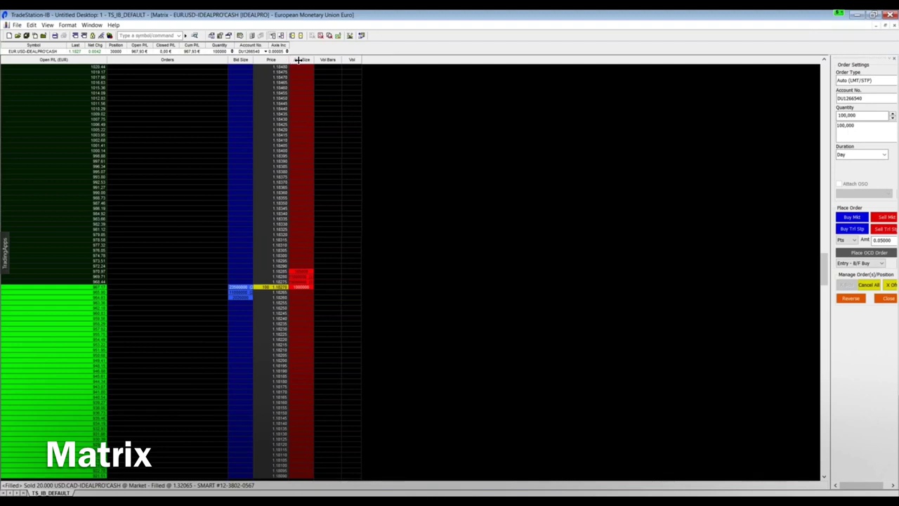
{"action": "left_click_drag", "start_coordinate": [297, 61], "coordinate": [307, 60]}
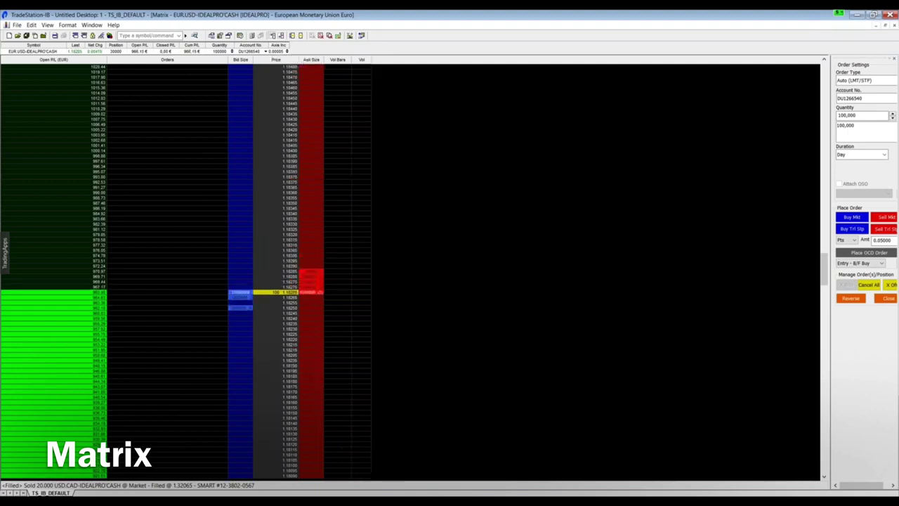
{"action": "right_click", "coordinate": [277, 161]}
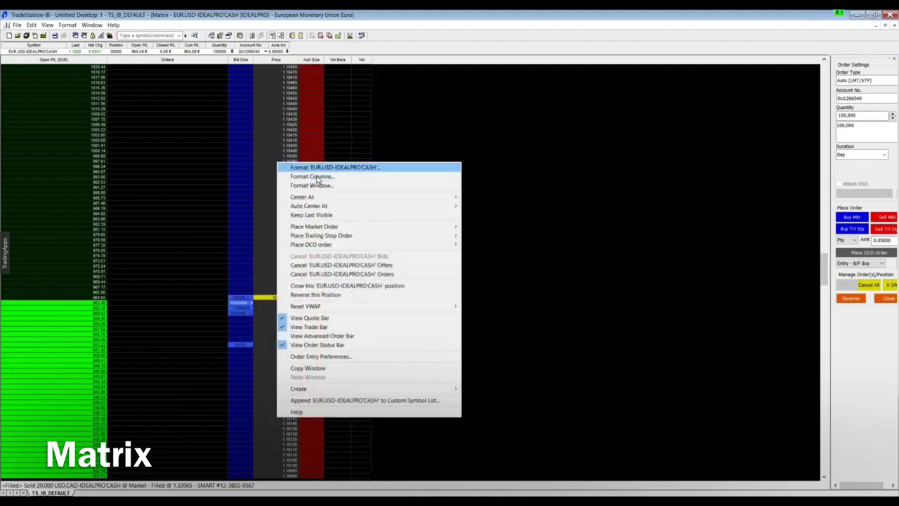
Set the EUR.USD Matrix ladder font size to 12 in Format Window's Font settings.
{"action": "left_click", "coordinate": [313, 185]}
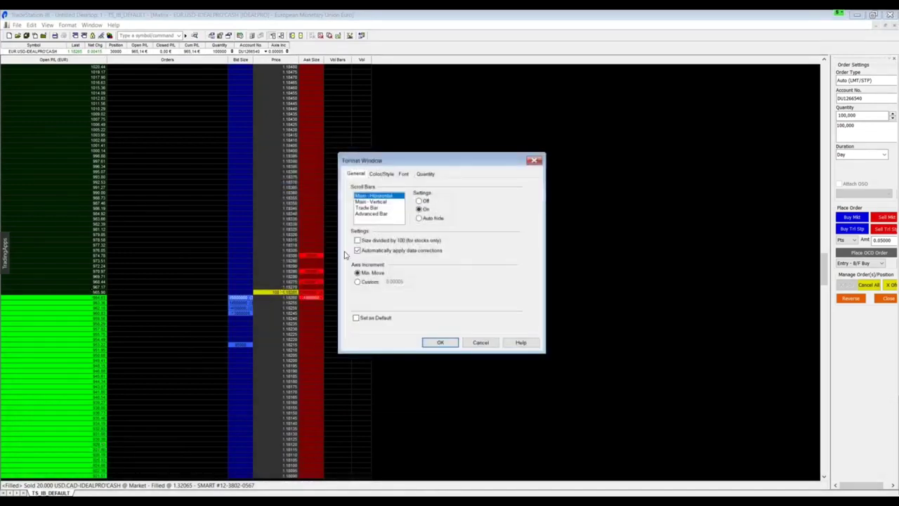
{"action": "left_click", "coordinate": [374, 175]}
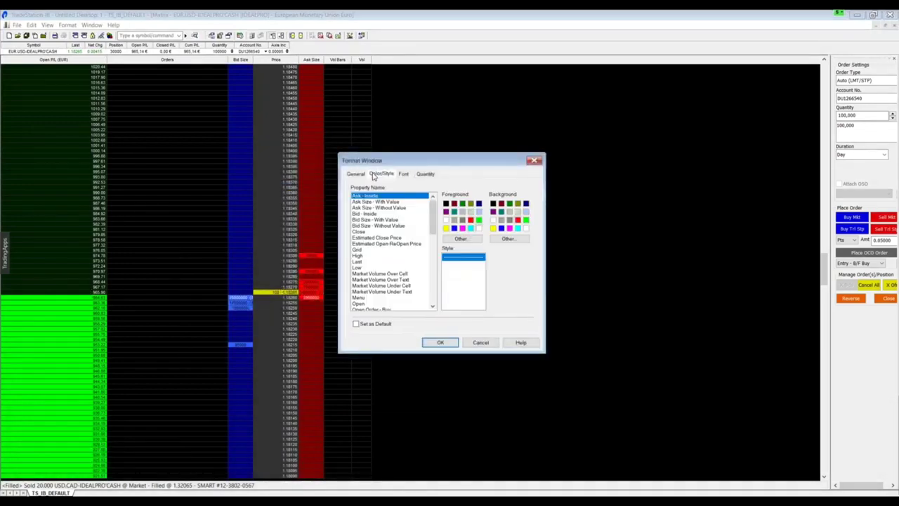
{"action": "left_click", "coordinate": [403, 174]}
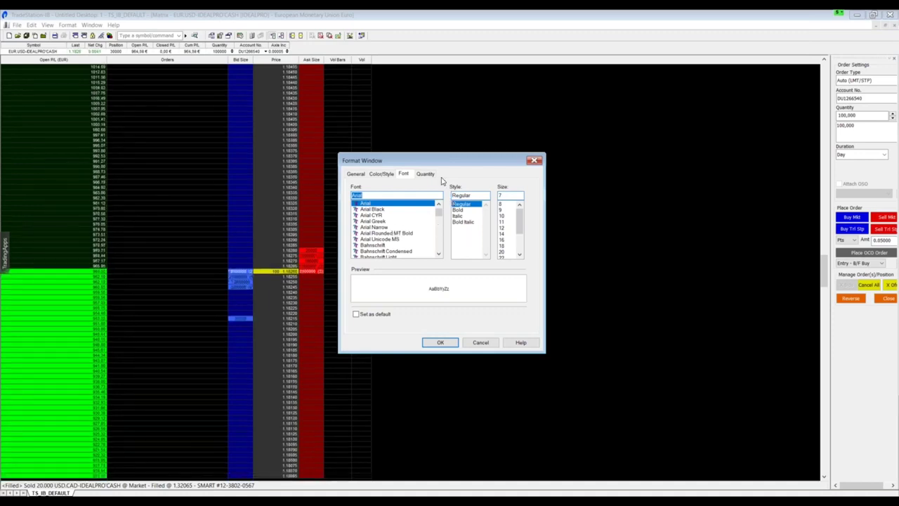
{"action": "left_click", "coordinate": [535, 161]}
{"action": "right_click", "coordinate": [457, 169]}
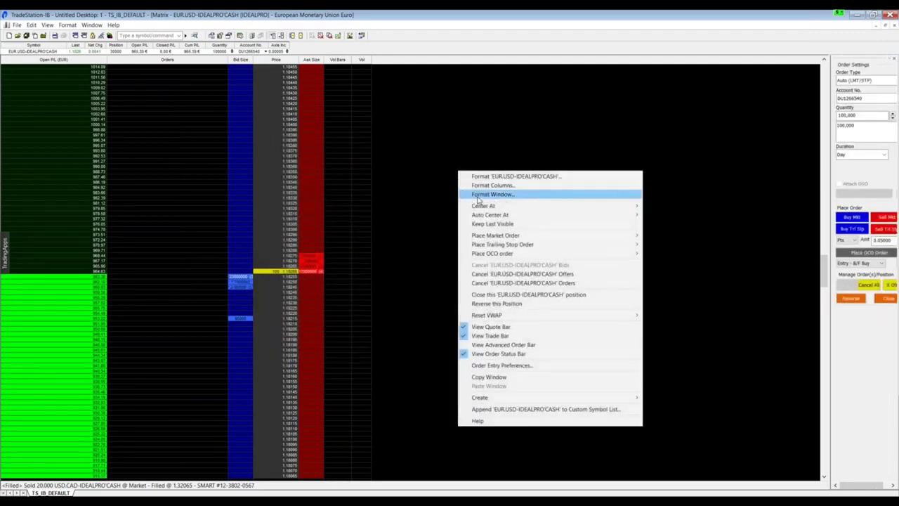
{"action": "left_click", "coordinate": [478, 196]}
{"action": "left_click", "coordinate": [386, 174]}
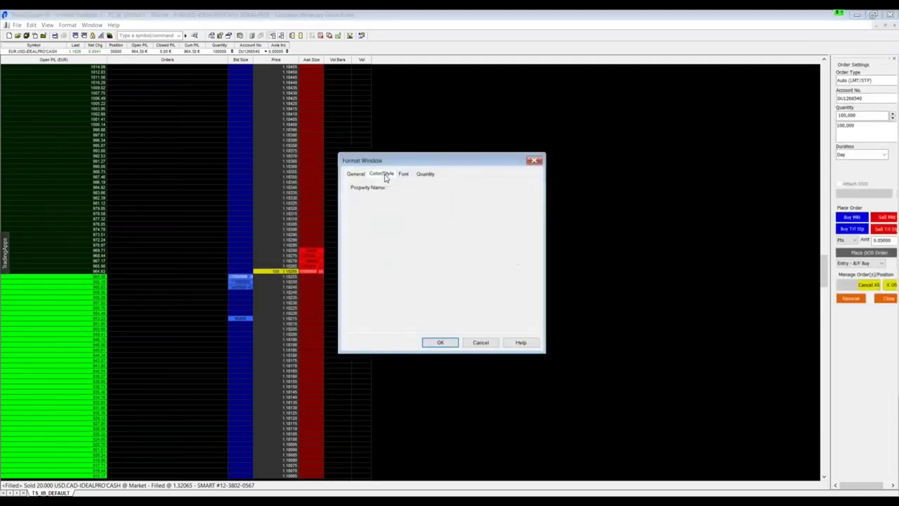
{"action": "left_click", "coordinate": [405, 174]}
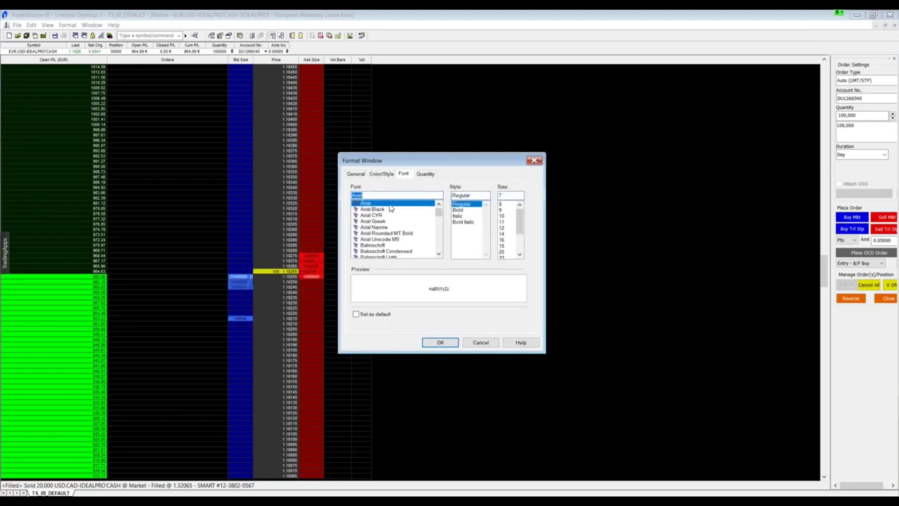
{"action": "left_click", "coordinate": [502, 228]}
{"action": "left_click", "coordinate": [432, 344]}
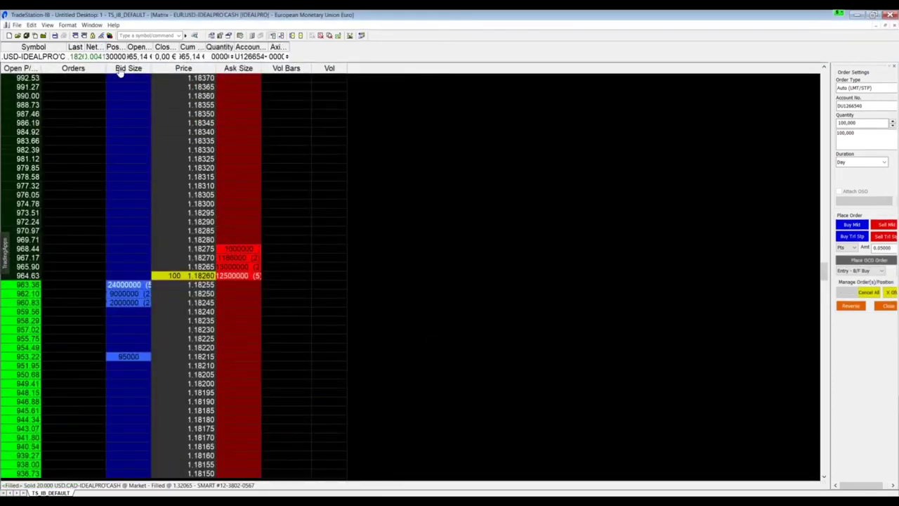
Widen the Orders, Price, Ask Size and Open P/L columns of the EUR.USD ladder.
{"action": "left_click_drag", "start_coordinate": [111, 68], "coordinate": [240, 67]}
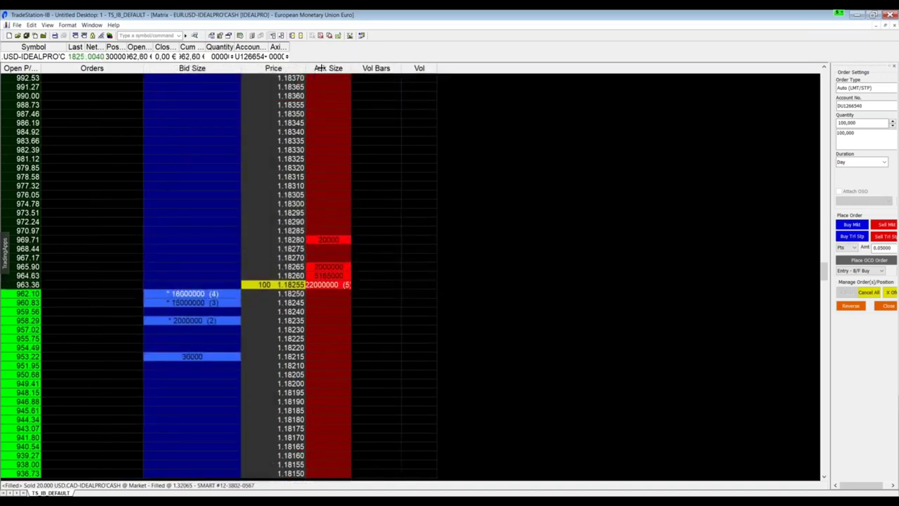
{"action": "left_click_drag", "start_coordinate": [306, 68], "coordinate": [348, 68]}
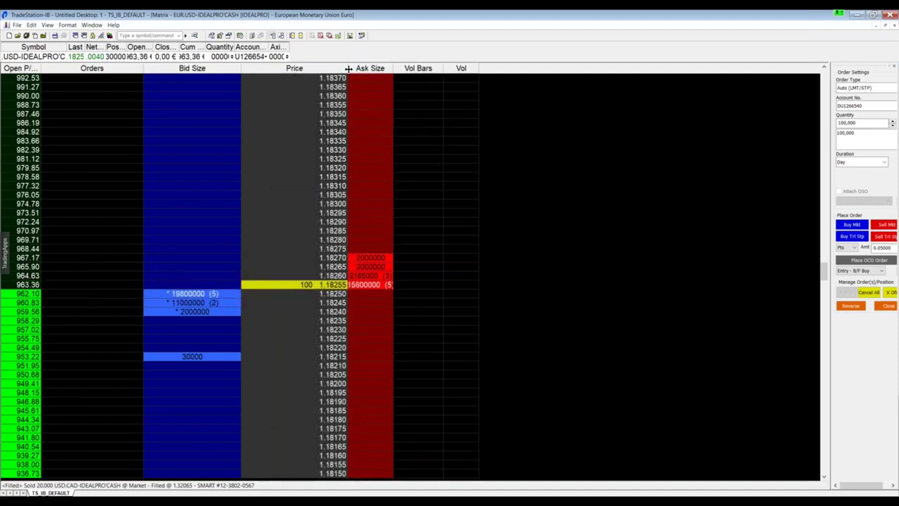
{"action": "left_click_drag", "start_coordinate": [393, 68], "coordinate": [439, 67]}
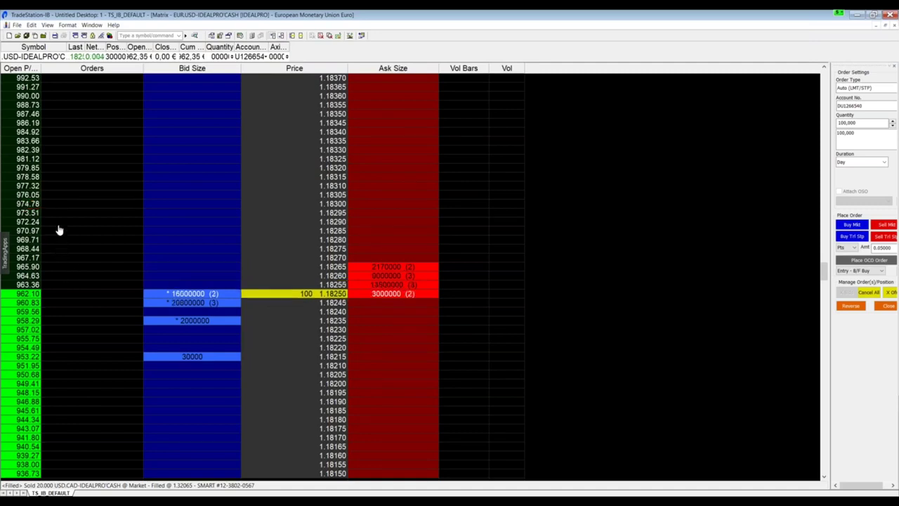
{"action": "left_click_drag", "start_coordinate": [40, 69], "coordinate": [70, 68]}
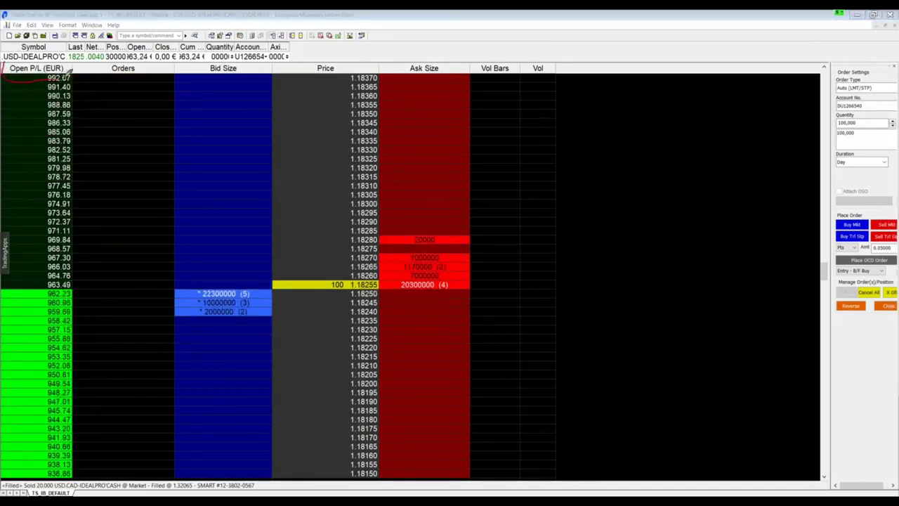
{"action": "mouse_move", "coordinate": [69, 73]}
{"action": "left_mouse_down"}
{"action": "mouse_move", "coordinate": [76, 62]}
{"action": "mouse_move", "coordinate": [35, 53]}
{"action": "left_mouse_up"}
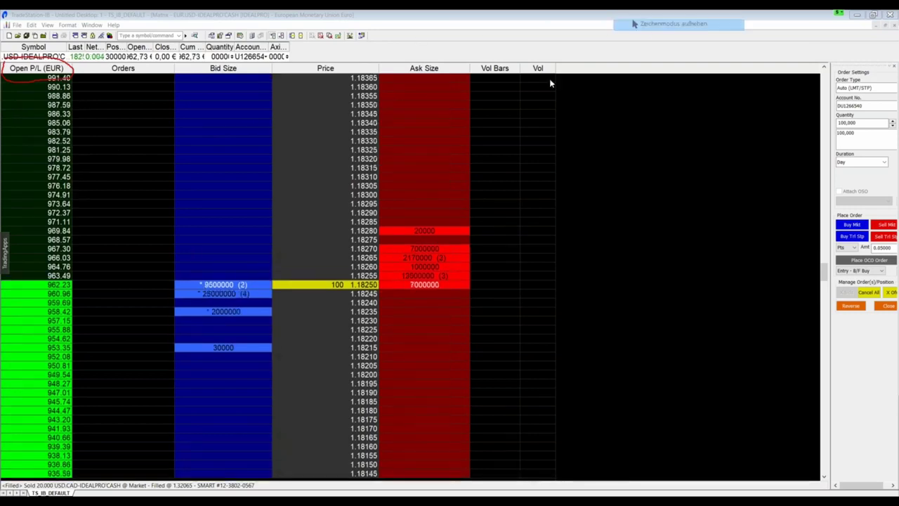
Add the Cum P/L (Account Currency) % column to the ladder through Format Columns.
{"action": "right_click", "coordinate": [188, 144]}
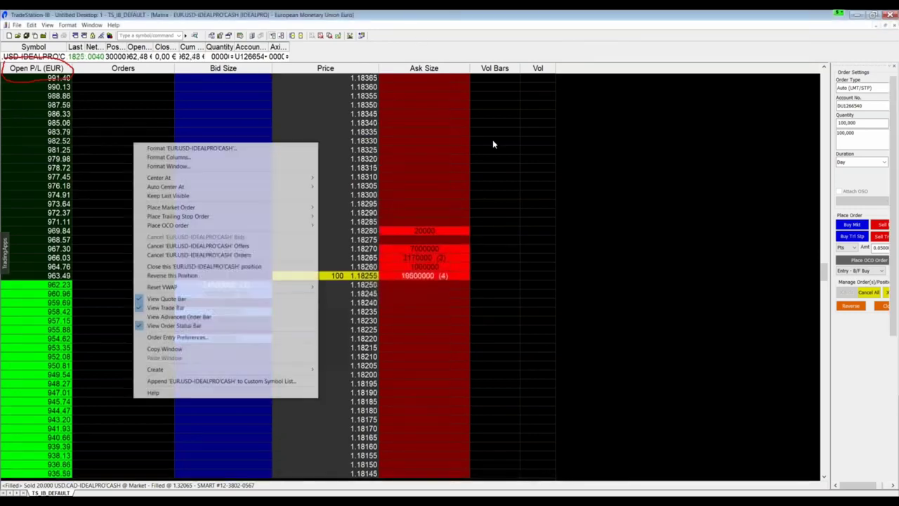
{"action": "left_click", "coordinate": [169, 157]}
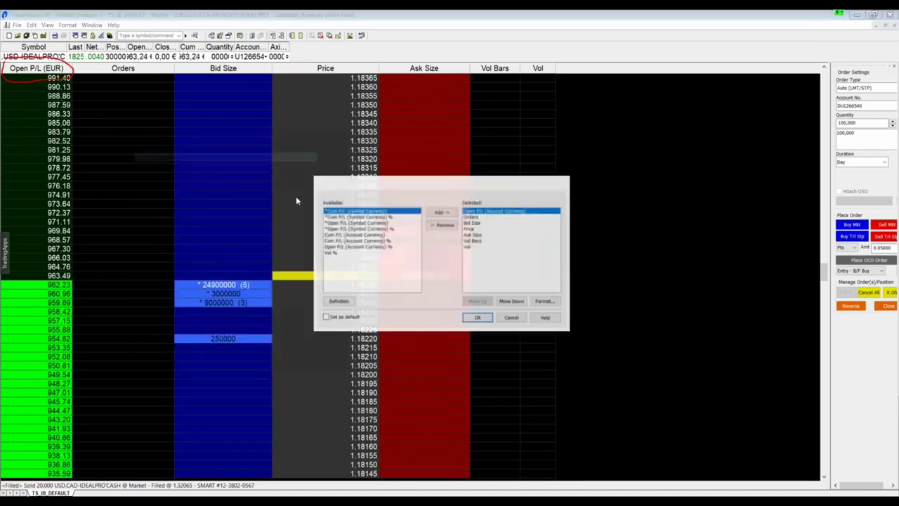
{"action": "left_click", "coordinate": [337, 241]}
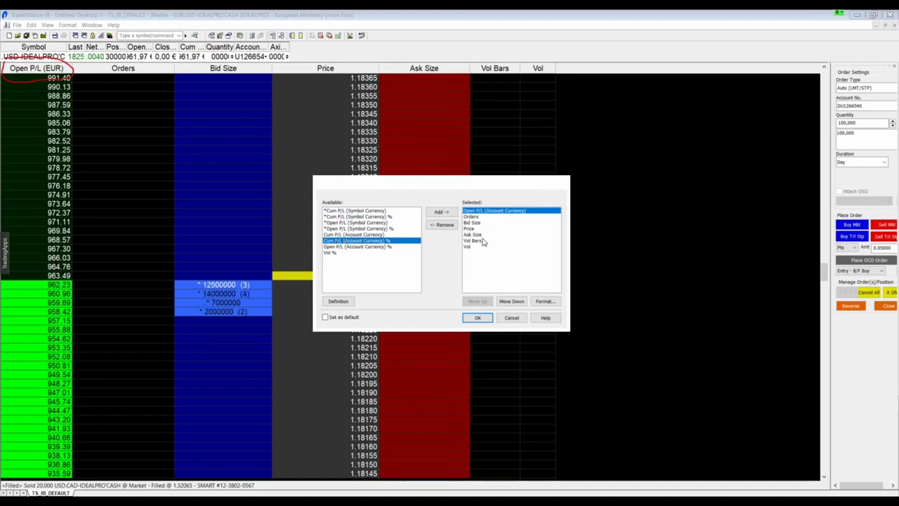
{"action": "left_click", "coordinate": [441, 211]}
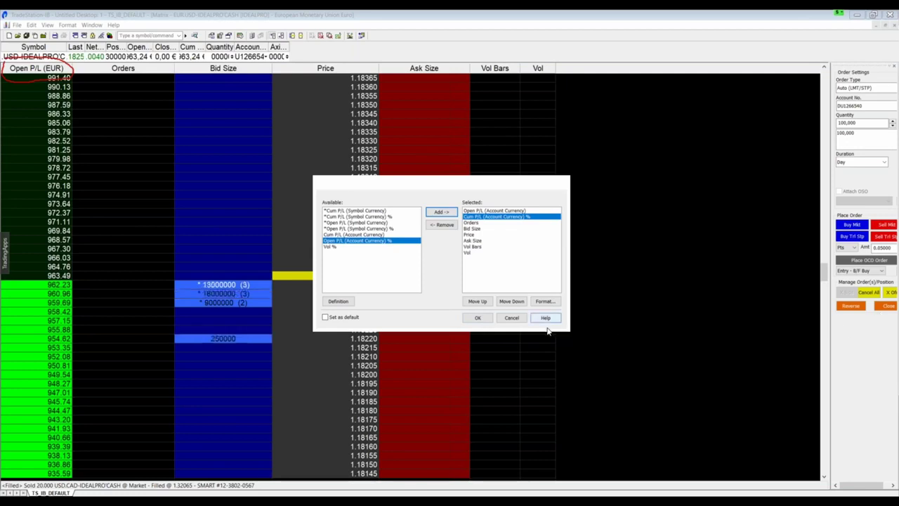
{"action": "left_click", "coordinate": [480, 318]}
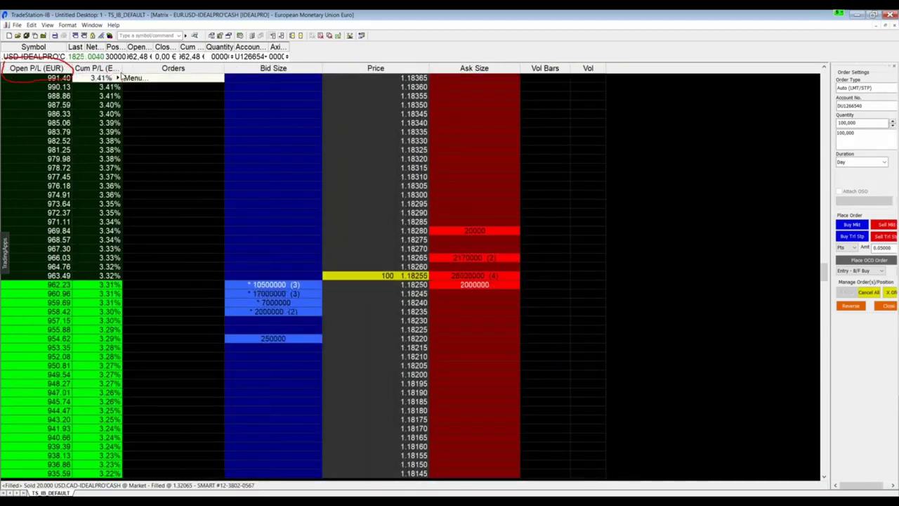
Widen the Cum P/L (EUR) % column and set the order entry mode to Exit - Brk - 11/15.
{"action": "left_click_drag", "start_coordinate": [135, 71], "coordinate": [142, 71]}
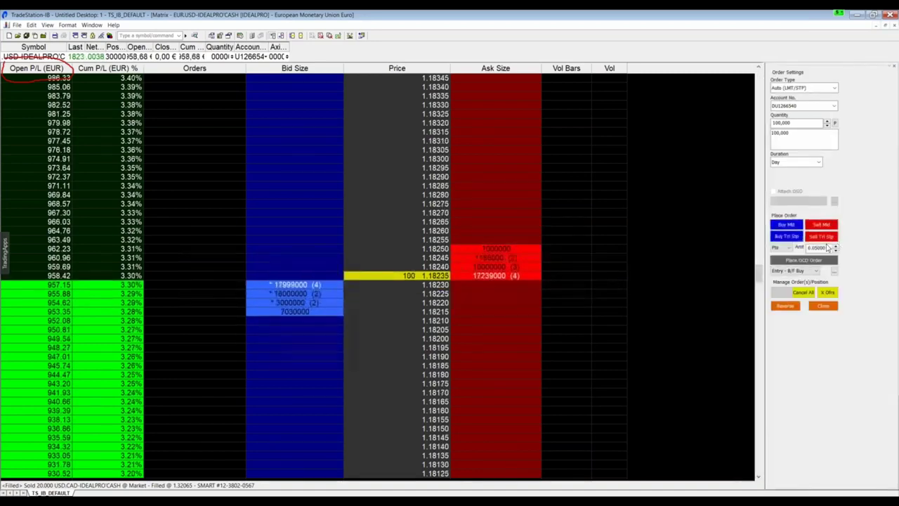
{"action": "left_click", "coordinate": [816, 273]}
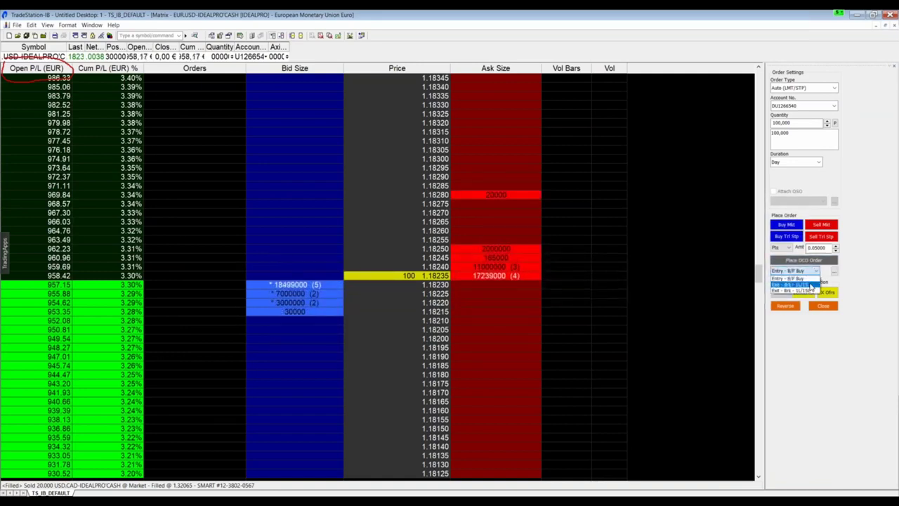
{"action": "left_click", "coordinate": [809, 289]}
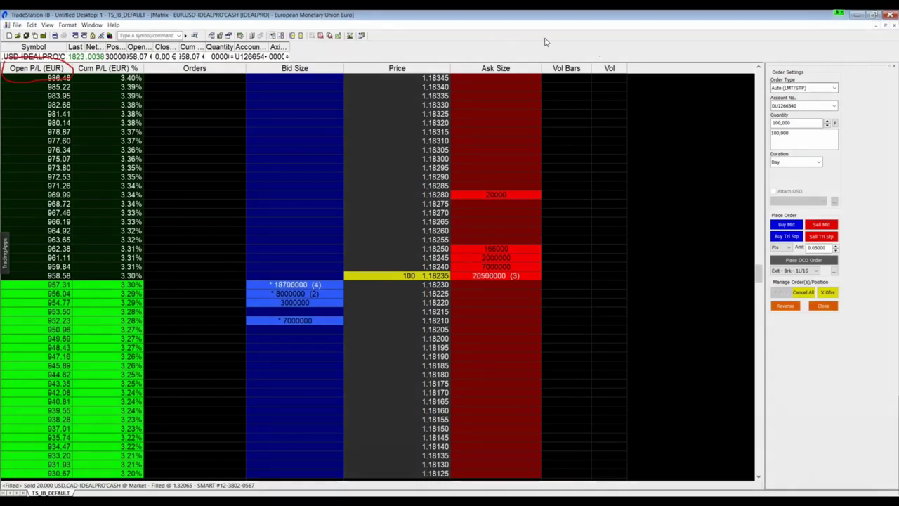
{"action": "key", "text": "ctrl+2"}
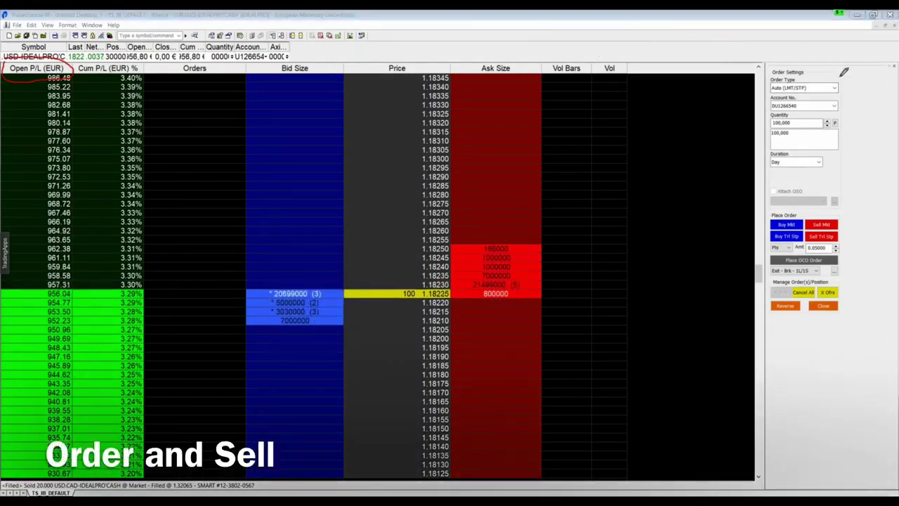
Set the order quantity to 10,000 and place a confirmed buy stop at 1.18400.
{"action": "mouse_move", "coordinate": [804, 71]}
{"action": "left_mouse_down"}
{"action": "mouse_move", "coordinate": [772, 88]}
{"action": "mouse_move", "coordinate": [847, 80]}
{"action": "left_mouse_up"}
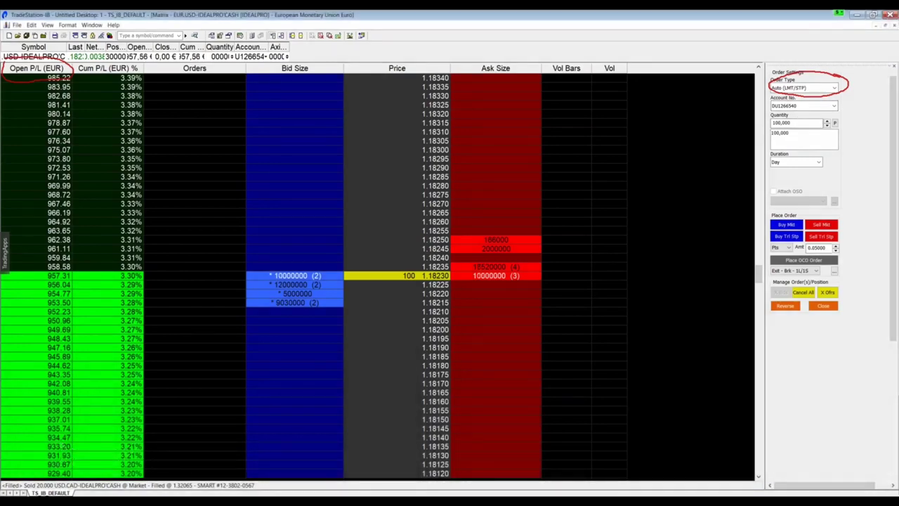
{"action": "left_click", "coordinate": [796, 123]}
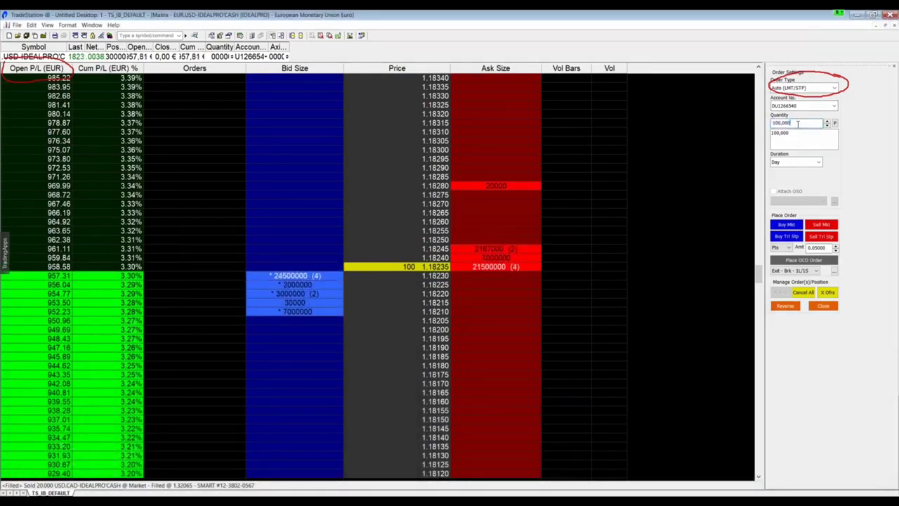
{"action": "key", "text": "Tab"}
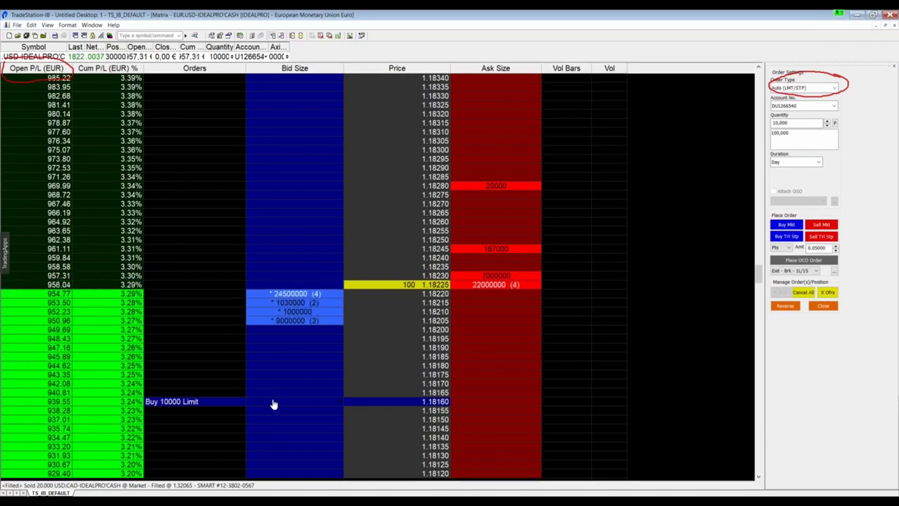
{"action": "left_click_drag", "start_coordinate": [274, 405], "coordinate": [298, 189]}
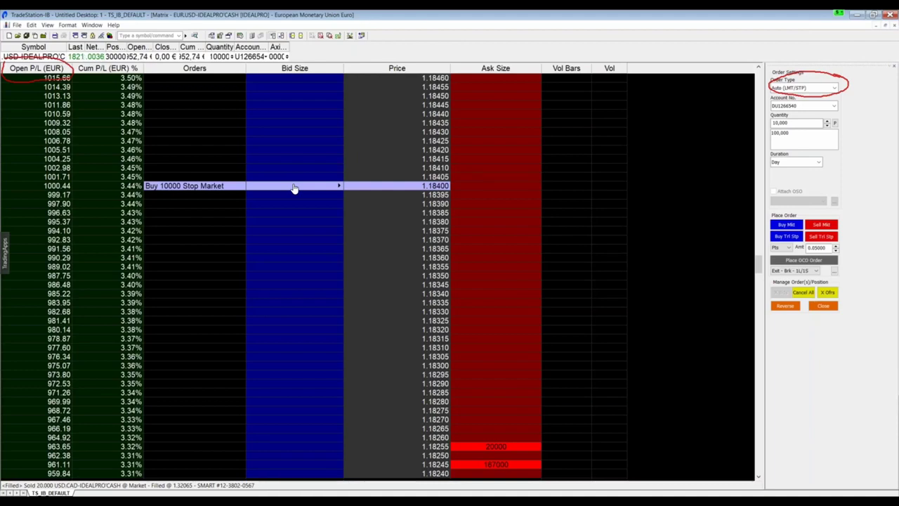
{"action": "left_click", "coordinate": [295, 187]}
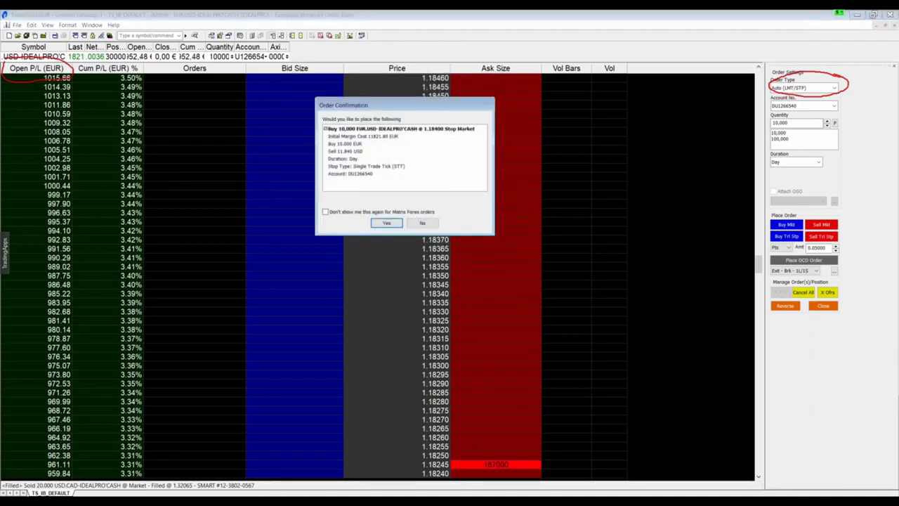
{"action": "left_click", "coordinate": [423, 224]}
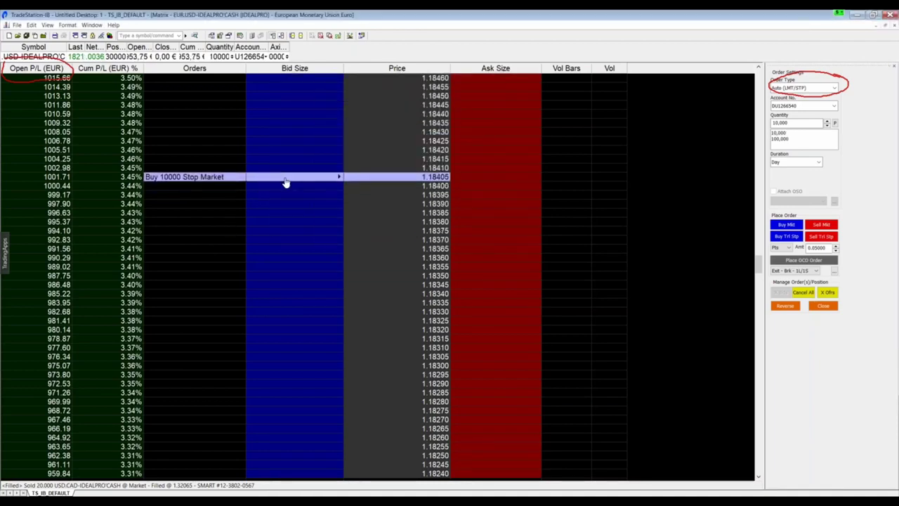
Place a confirmed sell stop at 1.17870, then a sell 10,000 limit at 1.18250 raised to 1.18255.
{"action": "scroll", "coordinate": [286, 183], "scroll_direction": "down", "scroll_amount": 7}
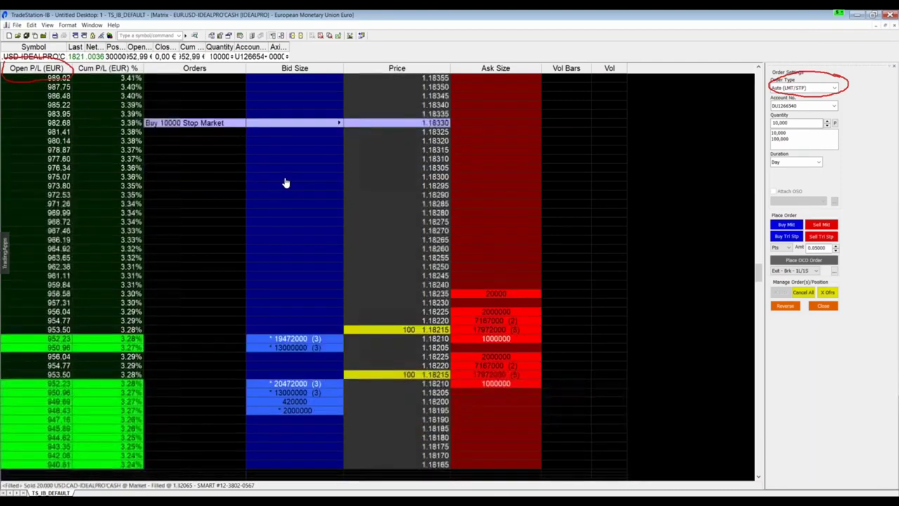
{"action": "scroll", "coordinate": [271, 381], "scroll_direction": "down", "scroll_amount": 1}
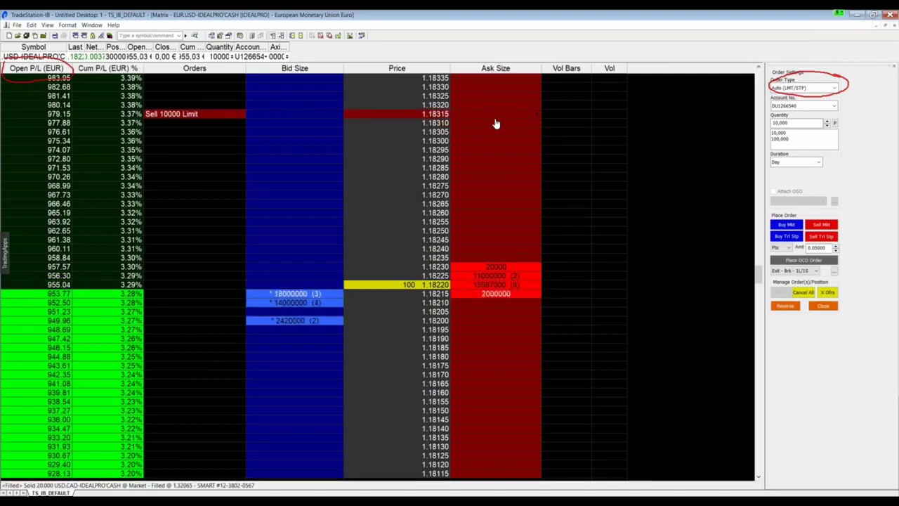
{"action": "scroll", "coordinate": [494, 422], "scroll_direction": "down", "scroll_amount": 3}
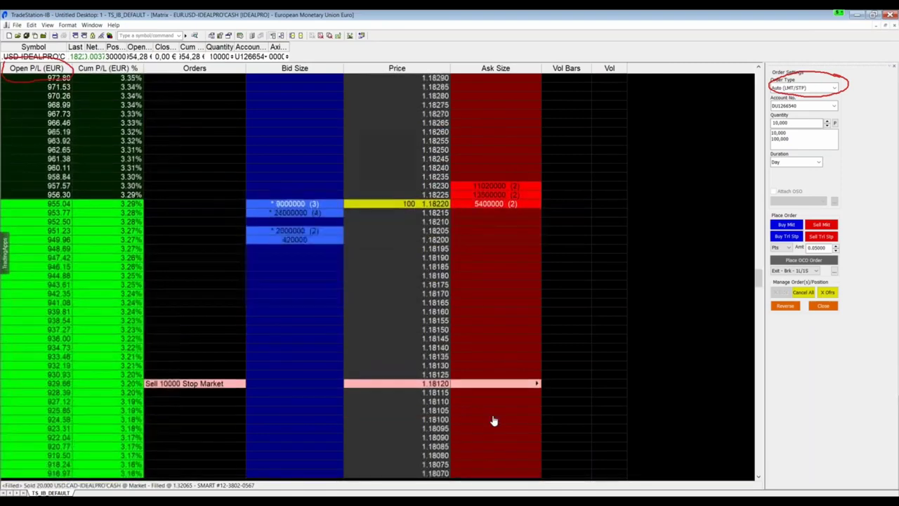
{"action": "scroll", "coordinate": [494, 421], "scroll_direction": "down", "scroll_amount": 7}
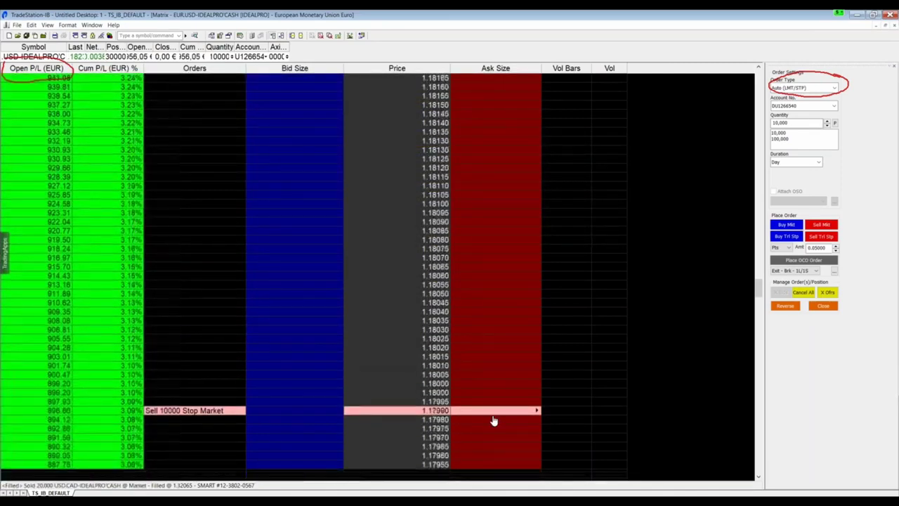
{"action": "scroll", "coordinate": [494, 419], "scroll_direction": "down", "scroll_amount": 9}
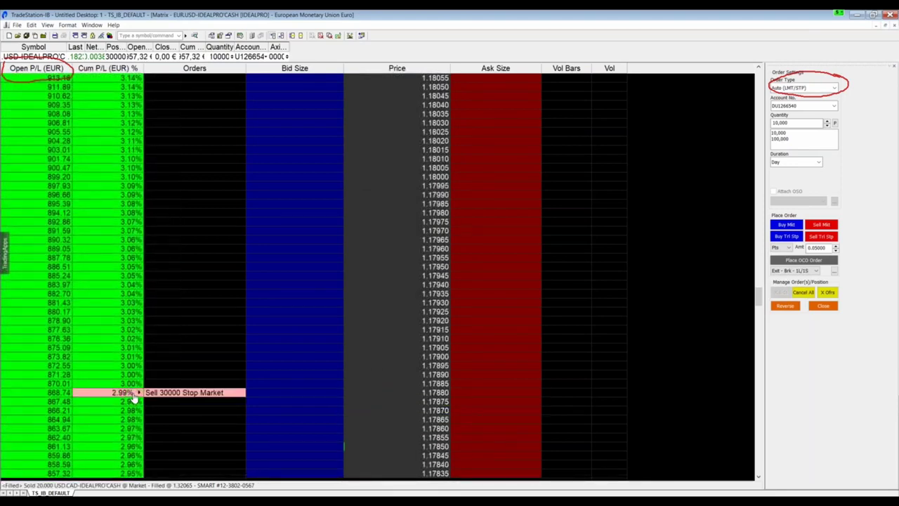
{"action": "left_click", "coordinate": [499, 410]}
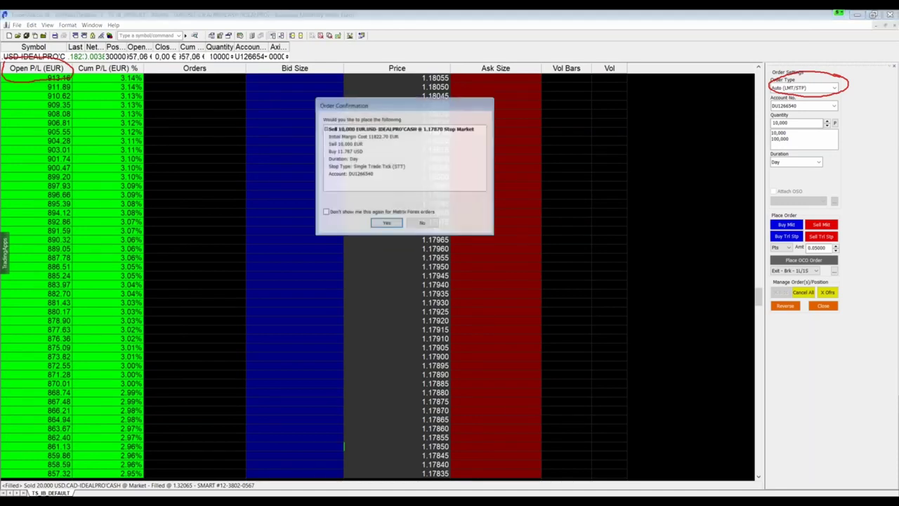
{"action": "left_click", "coordinate": [379, 224]}
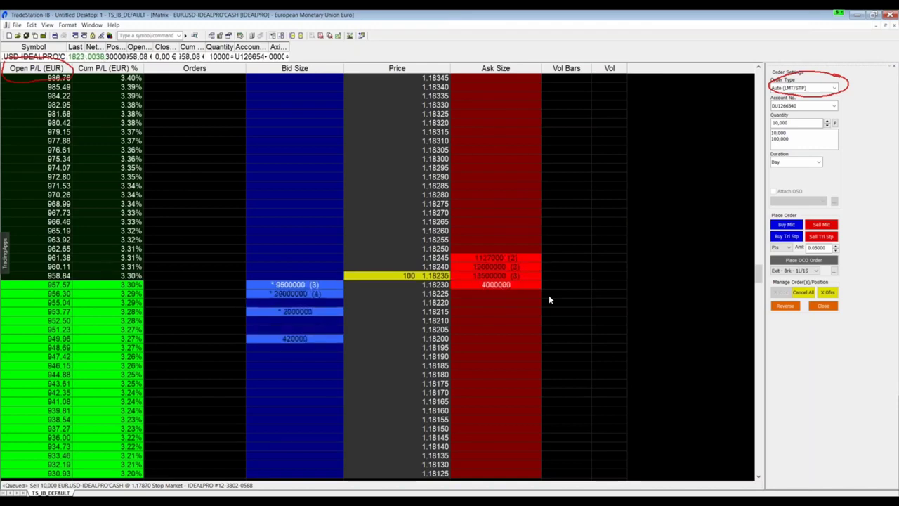
{"action": "left_click", "coordinate": [511, 249]}
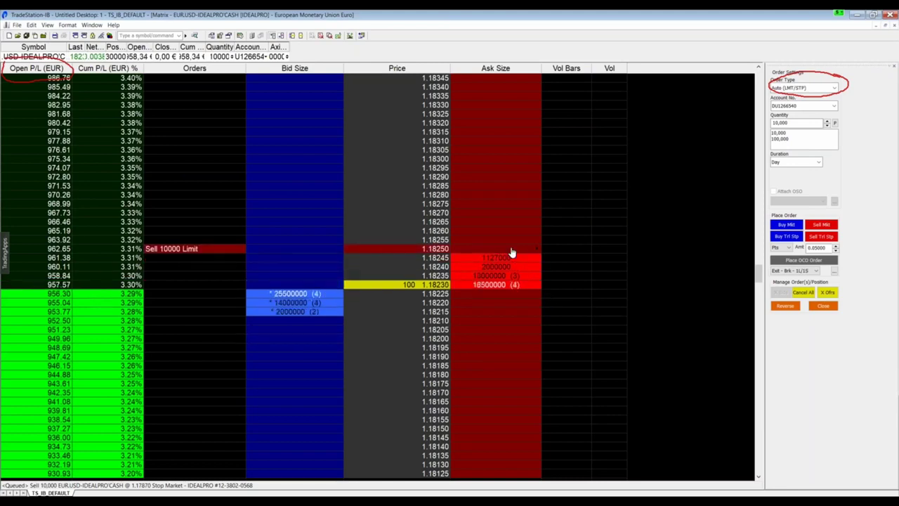
{"action": "left_click_drag", "start_coordinate": [512, 253], "coordinate": [871, 59]}
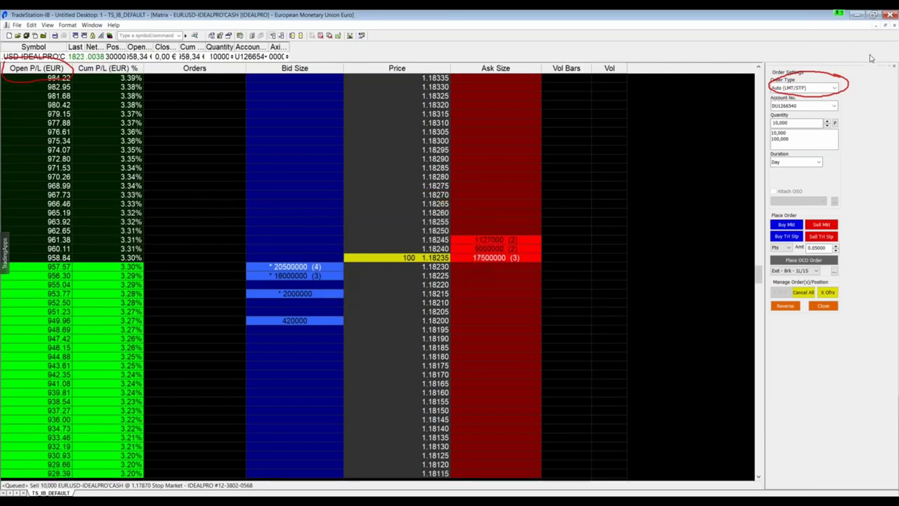
Restore the Matrix to the tiled layout, then maximize the EUR.USD chart and drag its order line lower.
{"action": "left_click", "coordinate": [888, 26]}
{"action": "left_click", "coordinate": [888, 26]}
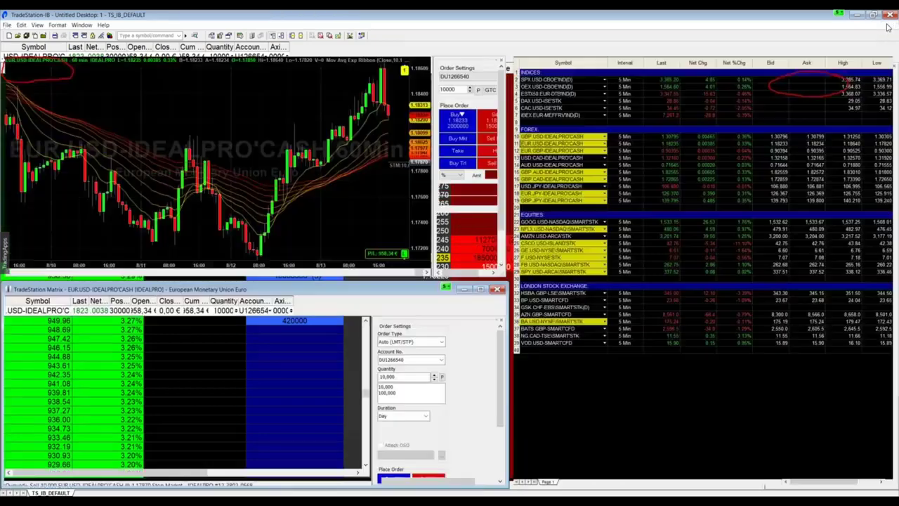
{"action": "left_click", "coordinate": [479, 50]}
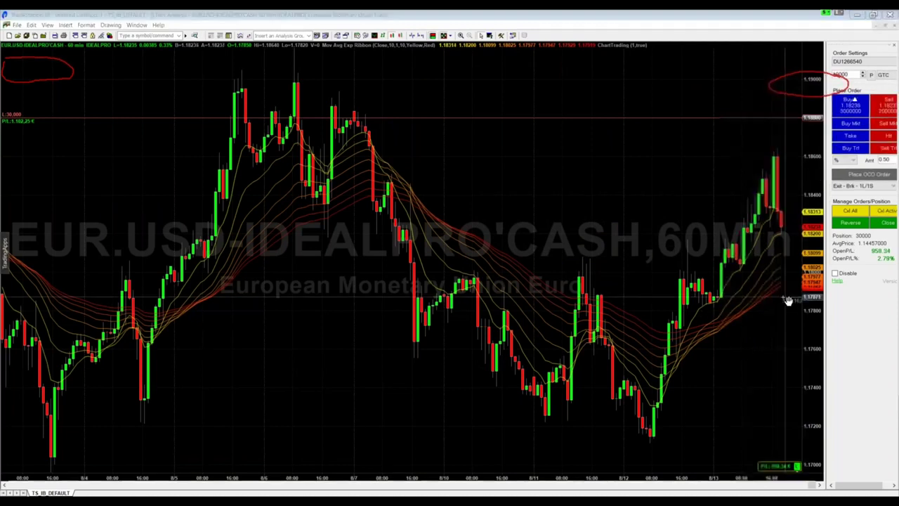
{"action": "left_click_drag", "start_coordinate": [788, 300], "coordinate": [789, 342]}
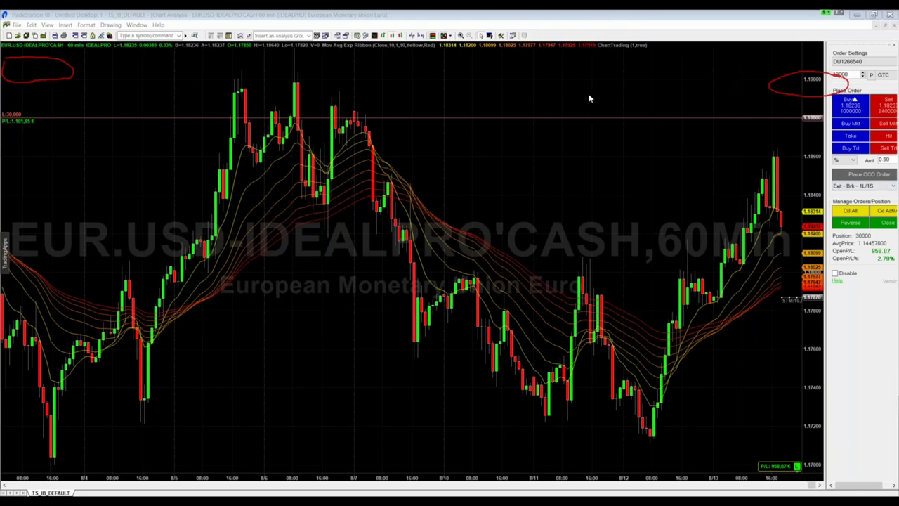
{"action": "key", "text": "Escape"}
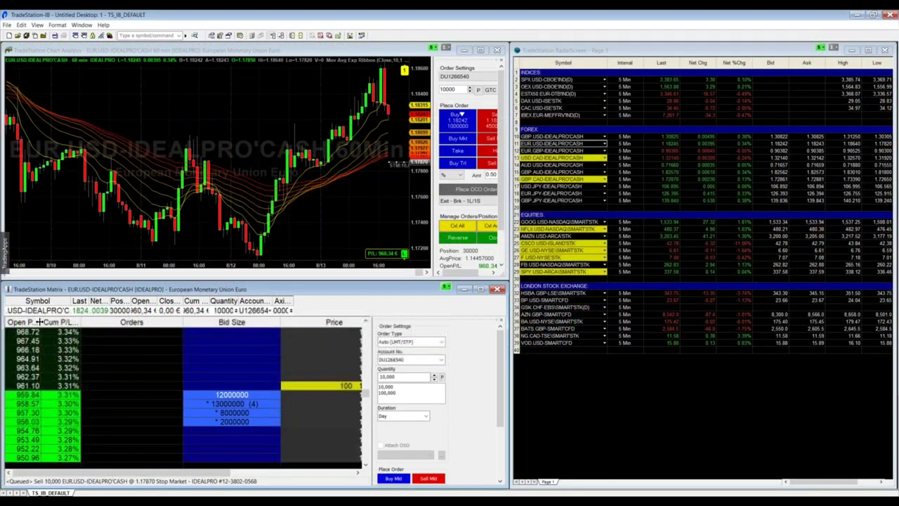
Narrow the Matrix Orders and Bid Size columns and place a buy 10,000 limit at 1.18210.
{"action": "left_click_drag", "start_coordinate": [180, 321], "coordinate": [156, 322]}
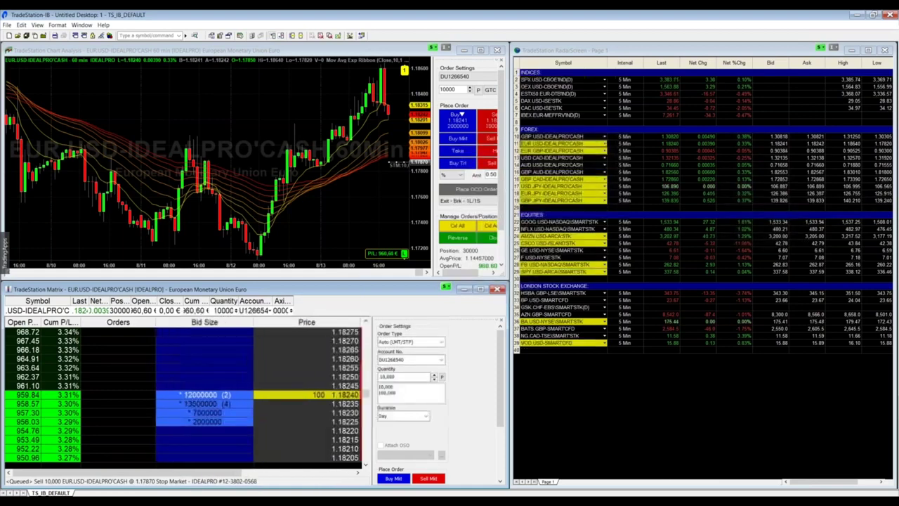
{"action": "left_click_drag", "start_coordinate": [240, 322], "coordinate": [200, 321]}
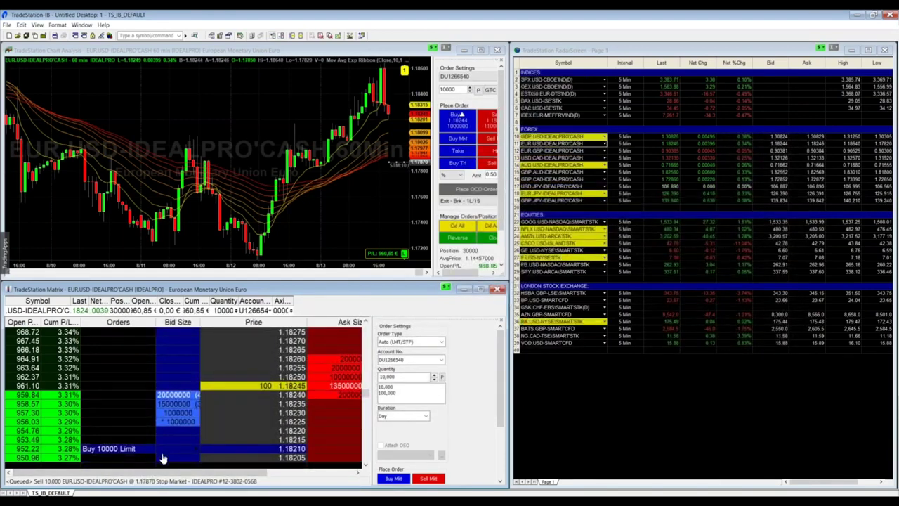
{"action": "left_click", "coordinate": [177, 448]}
{"action": "left_click", "coordinate": [372, 220]}
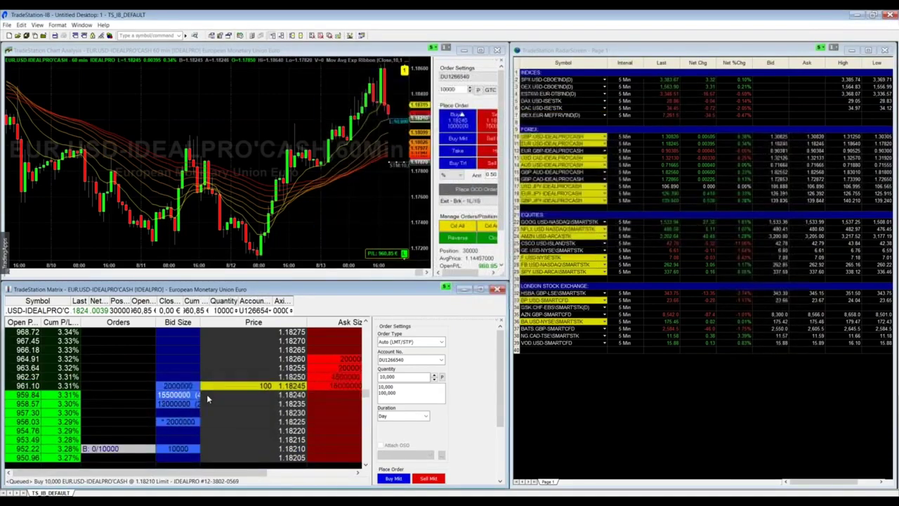
Lower the buy limit to 1.18140, cancel it, and resize the ladder beside the order settings.
{"action": "left_click_drag", "start_coordinate": [105, 395], "coordinate": [116, 321]}
{"action": "left_click", "coordinate": [458, 301]}
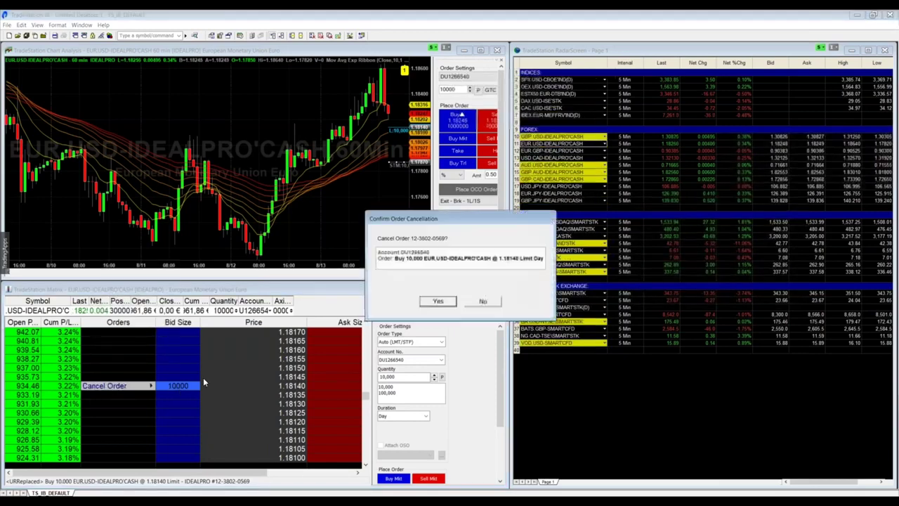
{"action": "left_click", "coordinate": [438, 301]}
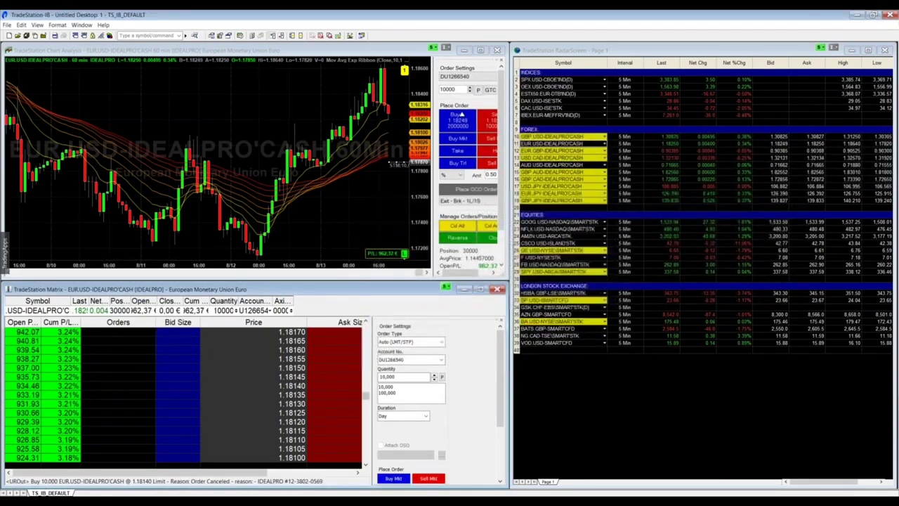
{"action": "left_click_drag", "start_coordinate": [371, 368], "coordinate": [412, 368]}
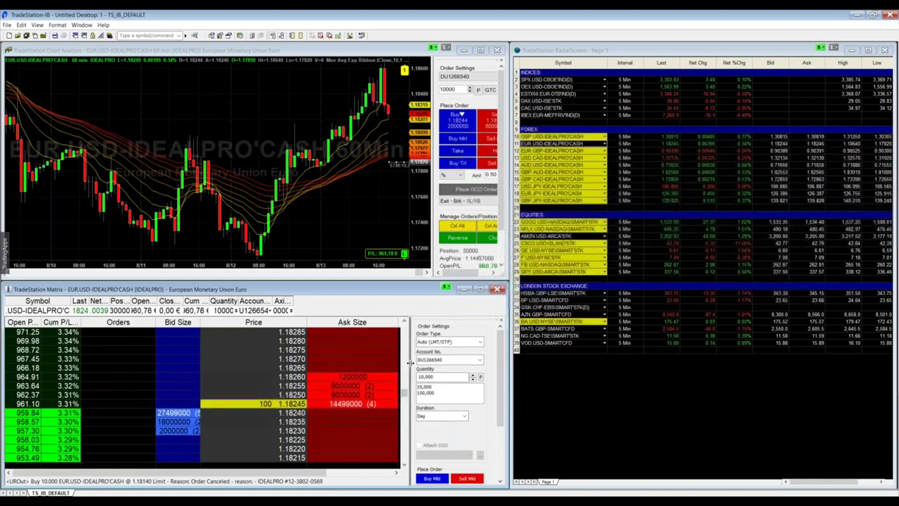
{"action": "left_click_drag", "start_coordinate": [410, 362], "coordinate": [414, 366]}
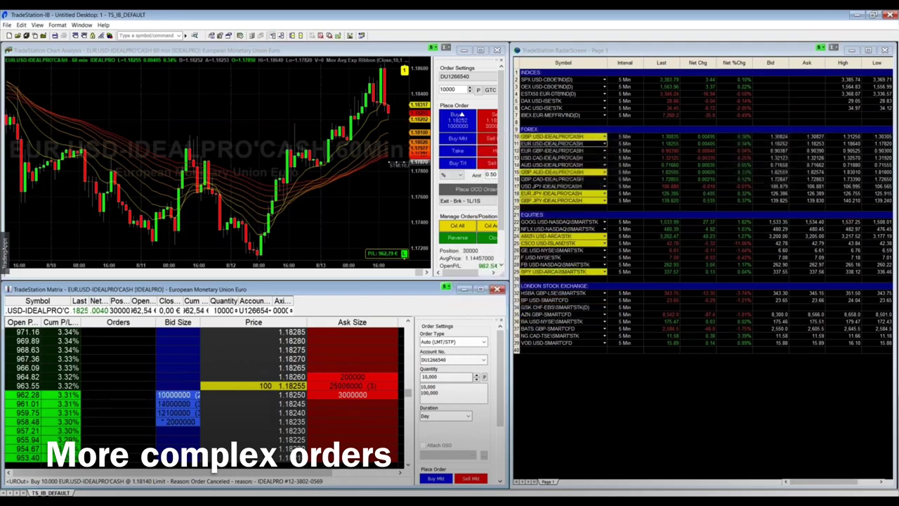
Show the Order Bar, select its Currency field and look through the OCO/OSO templates.
{"action": "left_click", "coordinate": [37, 25]}
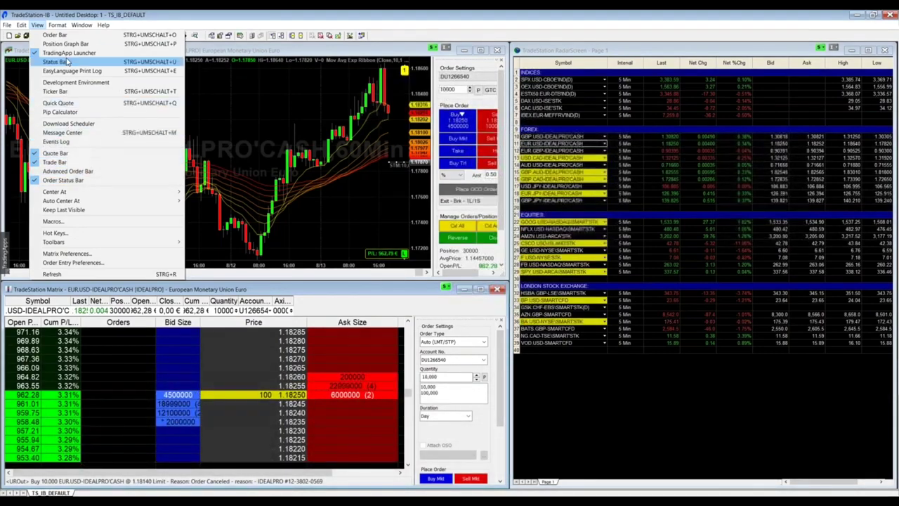
{"action": "left_click", "coordinate": [56, 35]}
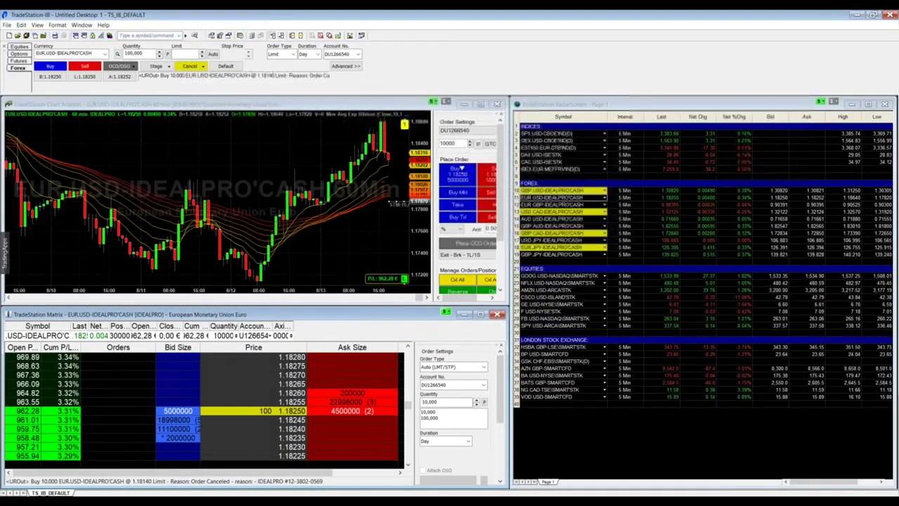
{"action": "left_click", "coordinate": [42, 54]}
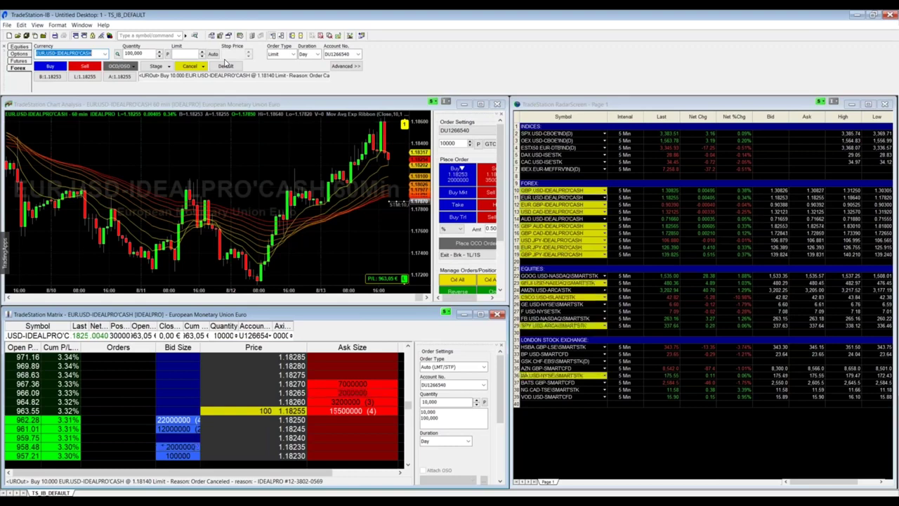
{"action": "left_click", "coordinate": [127, 67]}
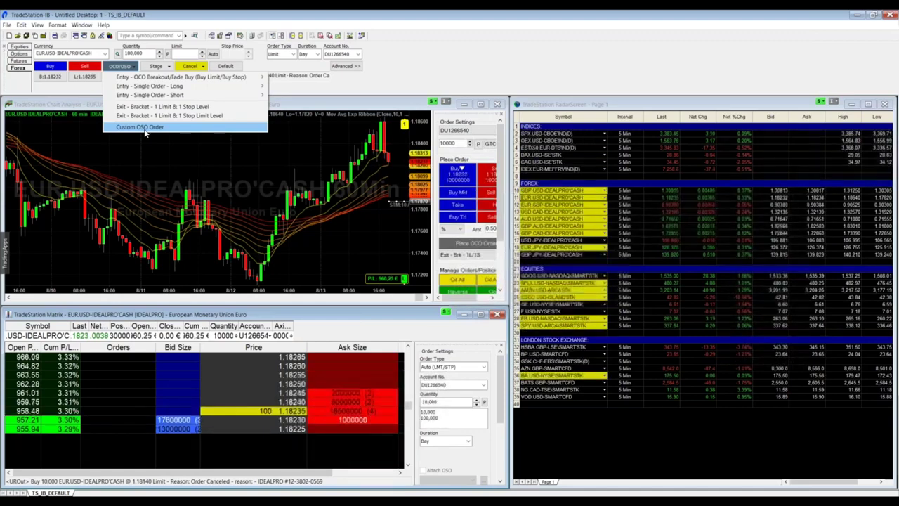
{"action": "left_click", "coordinate": [518, 56]}
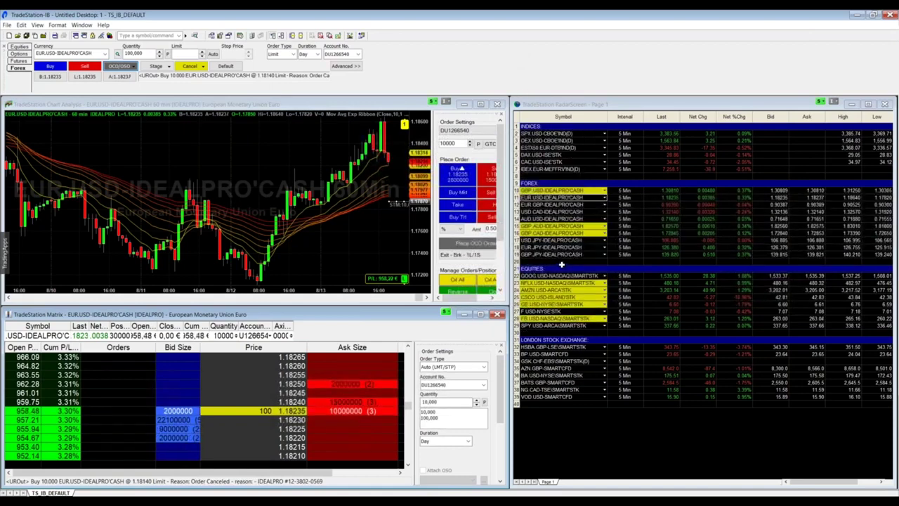
Load GBP.JPY from RadarScreen into the linked Matrix and chart, then maximize the GBP.JPY chart.
{"action": "left_click", "coordinate": [548, 191]}
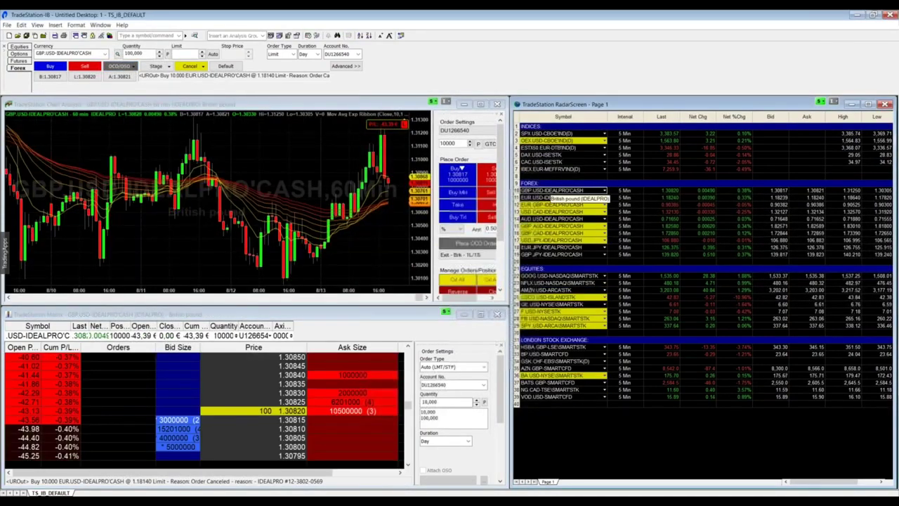
{"action": "left_click", "coordinate": [549, 253]}
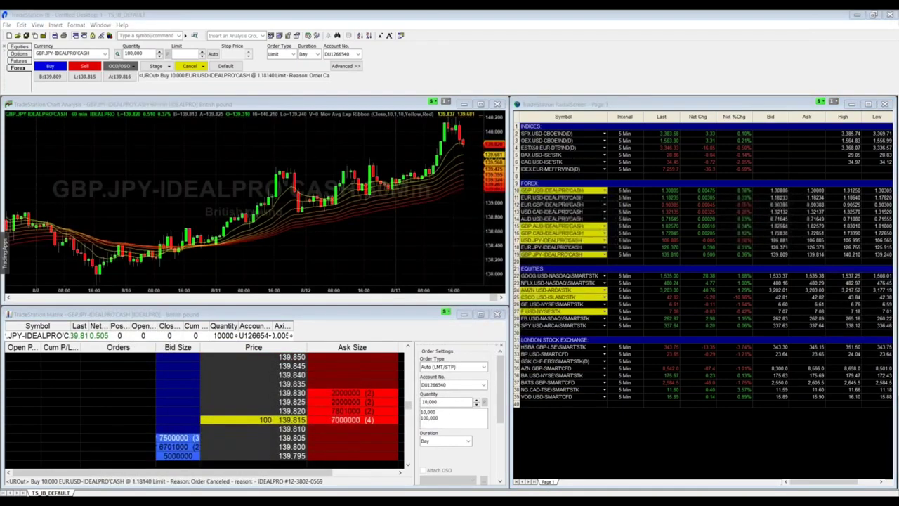
{"action": "left_click", "coordinate": [298, 343]}
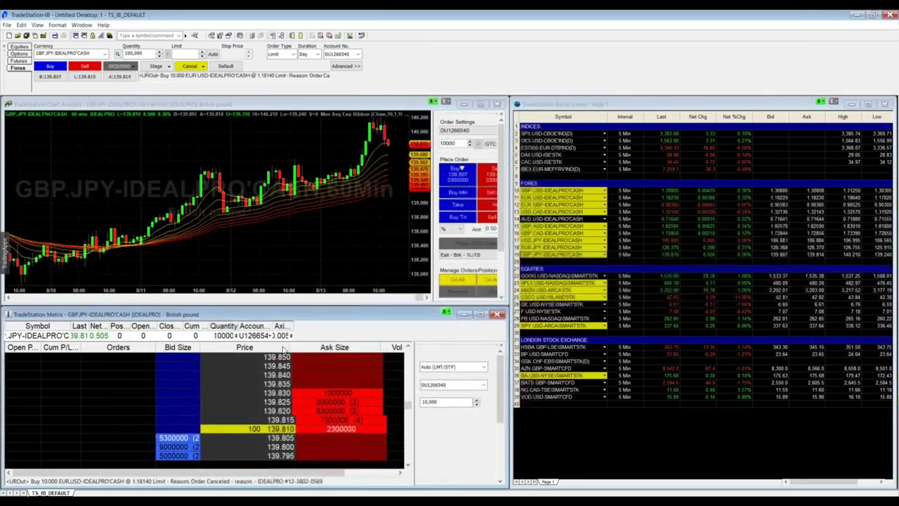
{"action": "left_click", "coordinate": [211, 104]}
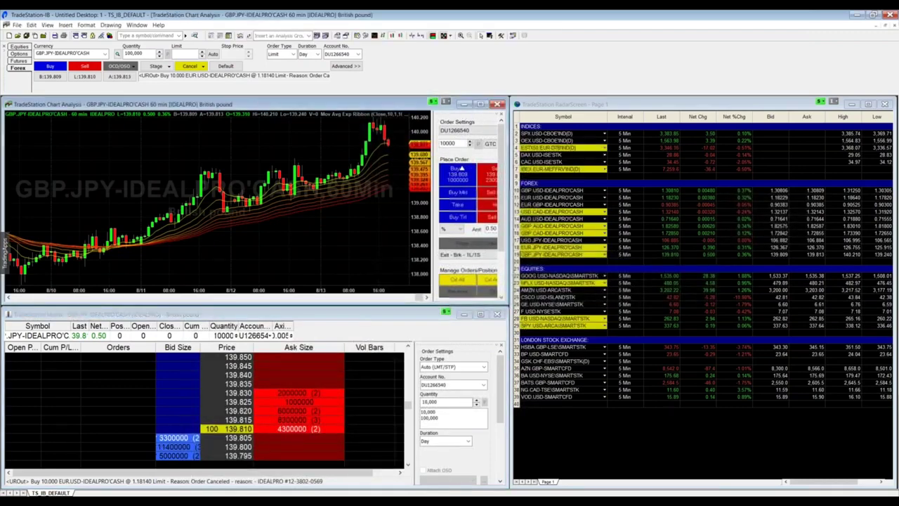
{"action": "double_click", "coordinate": [211, 103]}
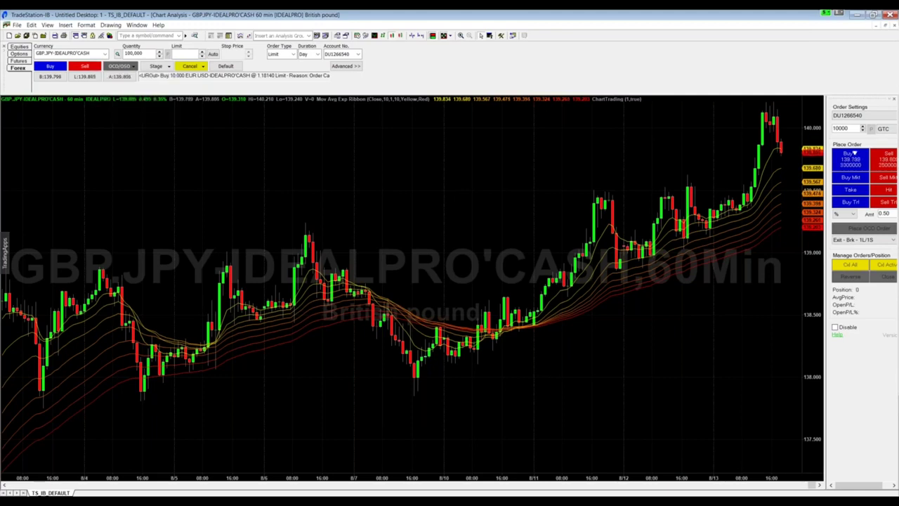
Start a custom OSO order with GBP.JPY as the primary order's symbol.
{"action": "left_click", "coordinate": [134, 67]}
{"action": "left_click", "coordinate": [155, 127]}
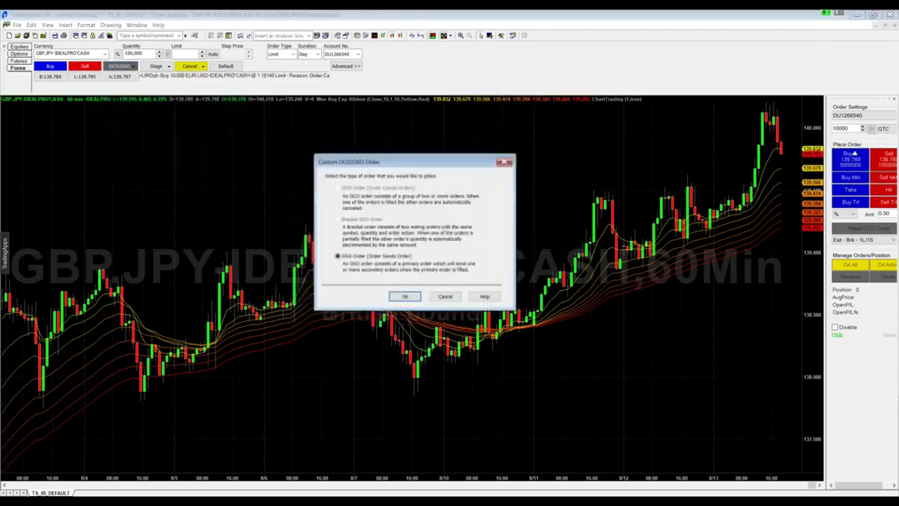
{"action": "left_click", "coordinate": [404, 296]}
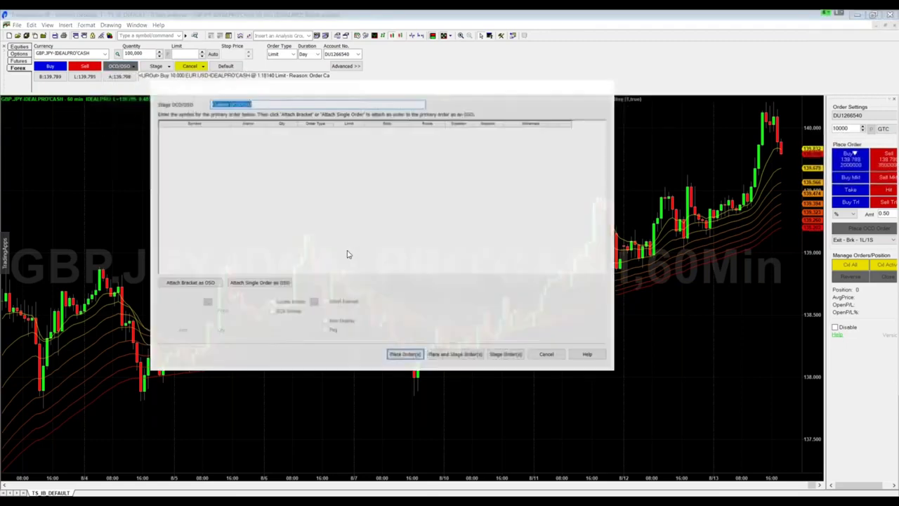
{"action": "left_click", "coordinate": [208, 132]}
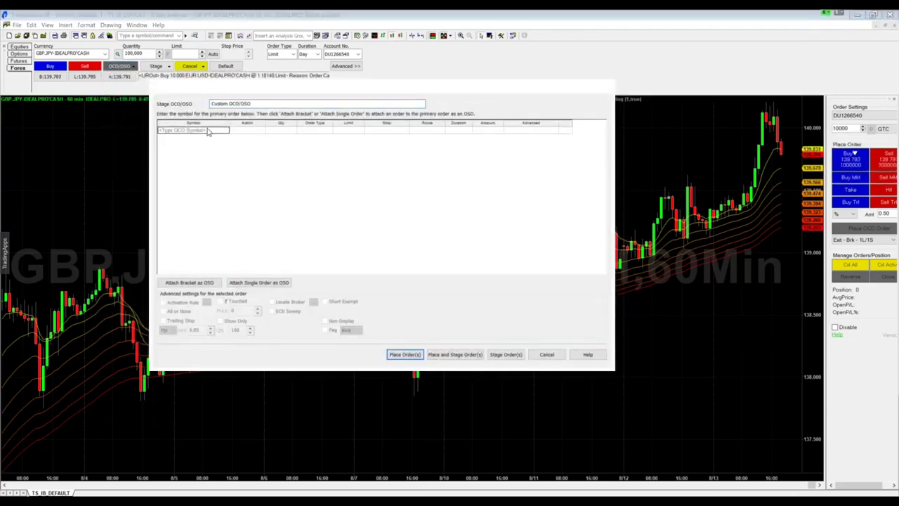
{"action": "type", "text": "gbp.jpy"}
{"action": "key", "text": "Return"}
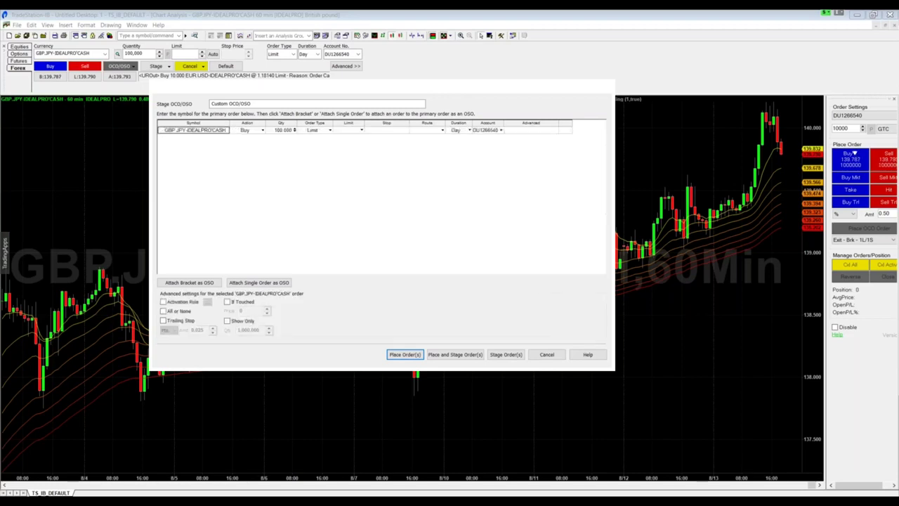
Make the primary order a 10,000 buy stop market with a 140.000 stop price.
{"action": "left_click", "coordinate": [257, 132]}
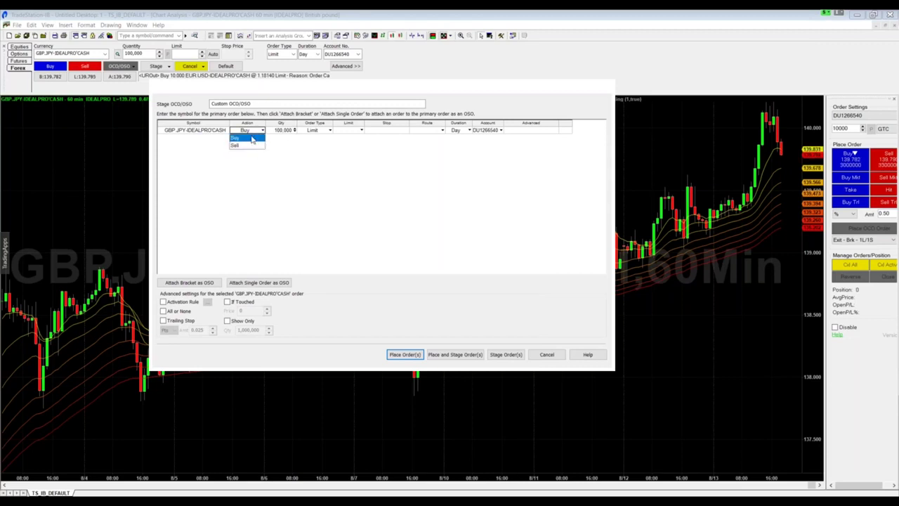
{"action": "left_click", "coordinate": [291, 133]}
{"action": "left_click", "coordinate": [291, 133]}
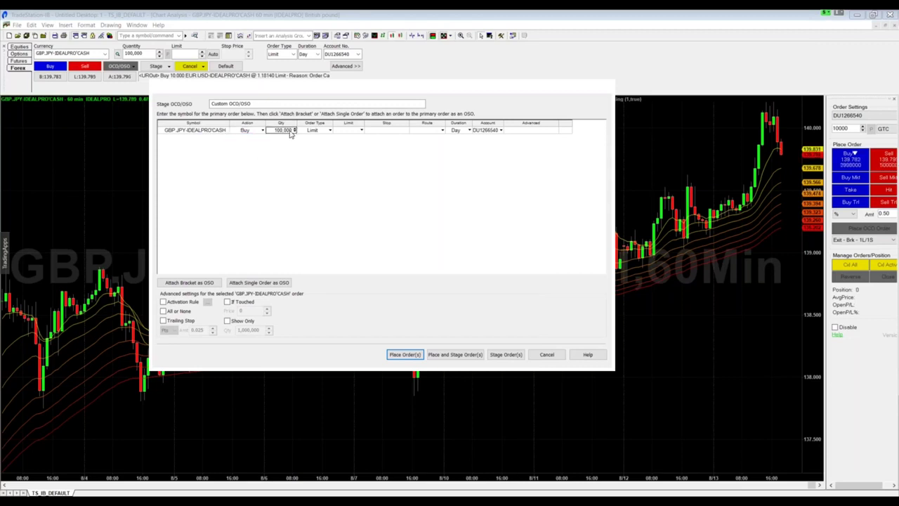
{"action": "type", "text": "100"}
{"action": "left_click", "coordinate": [330, 130]}
{"action": "left_click", "coordinate": [316, 151]}
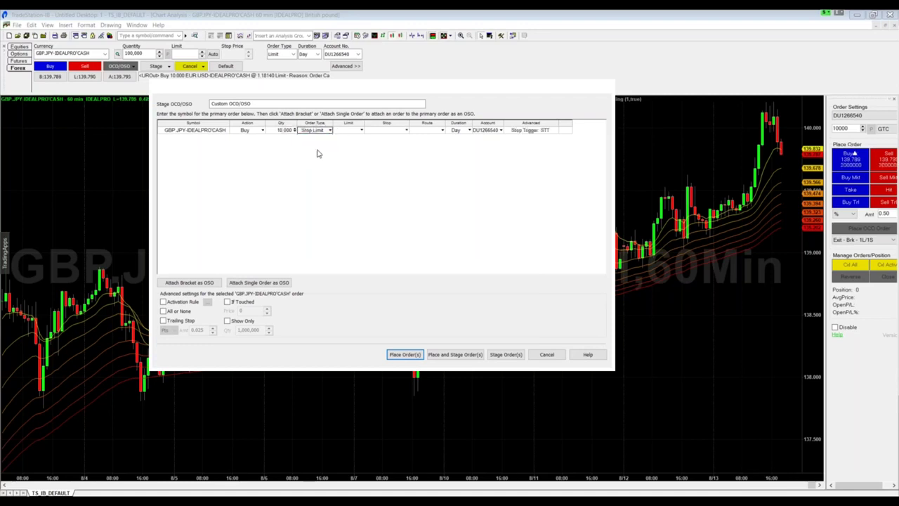
{"action": "left_click", "coordinate": [318, 136]}
{"action": "left_click", "coordinate": [319, 160]}
{"action": "left_click", "coordinate": [360, 135]}
{"action": "left_click", "coordinate": [382, 136]}
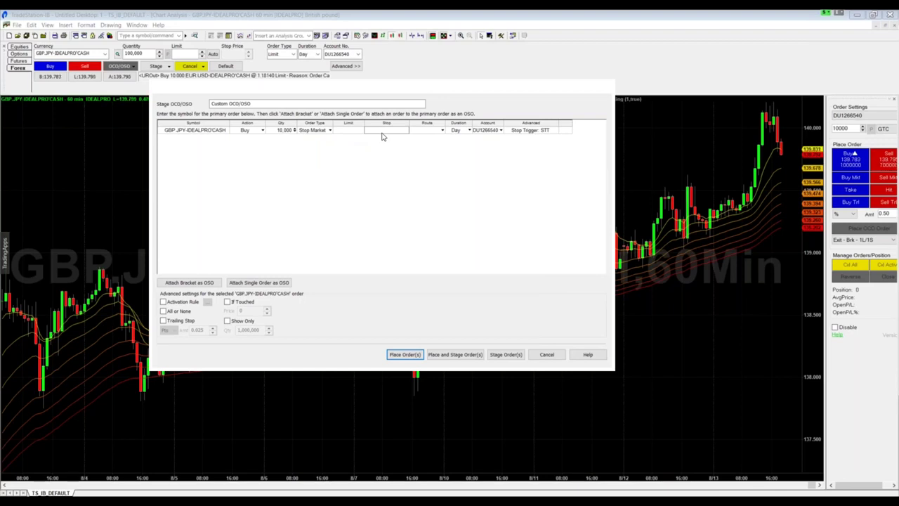
{"action": "type", "text": "140"}
{"action": "key", "text": "Return"}
Attach an OSO bracket with a 141.000 sell limit and 138.000 sell stop, then submit.
{"action": "left_click", "coordinate": [189, 282]}
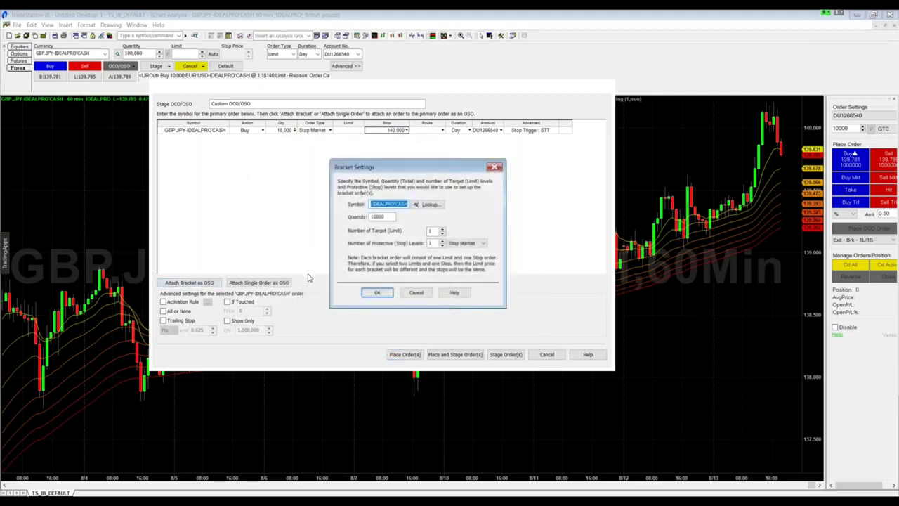
{"action": "left_click", "coordinate": [377, 292]}
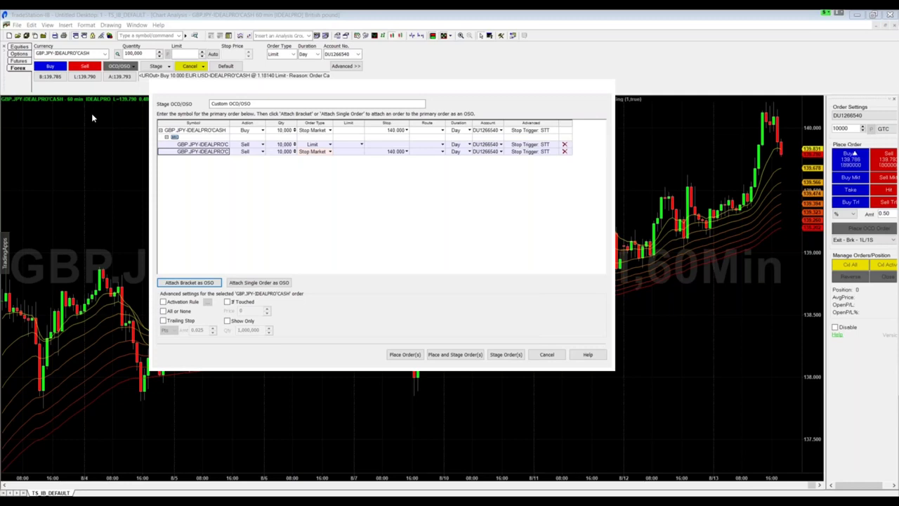
{"action": "left_click", "coordinate": [347, 145]}
{"action": "type", "text": "1"}
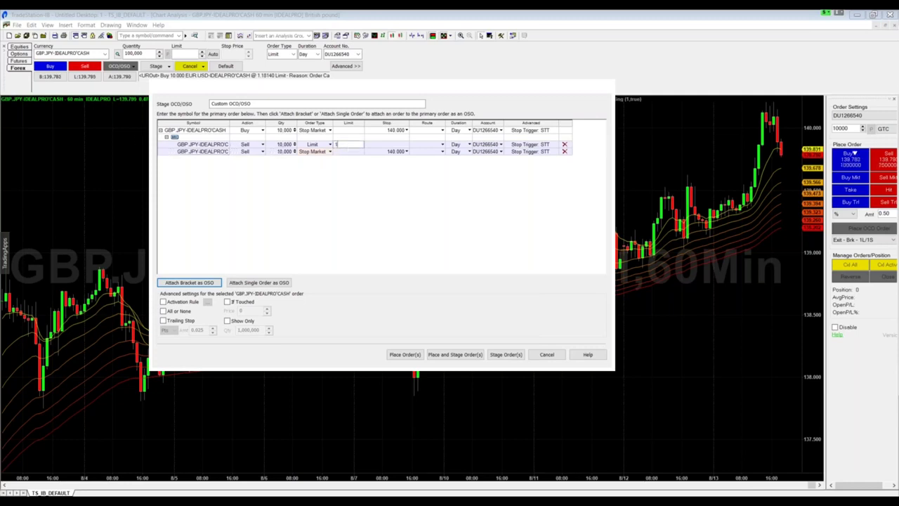
{"action": "type", "text": "410"}
{"action": "left_click", "coordinate": [395, 152]}
{"action": "type", "text": "138"}
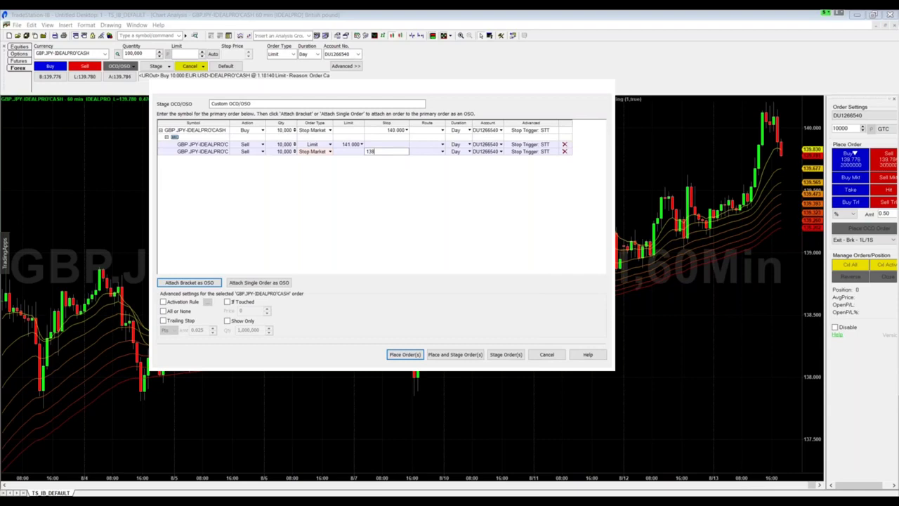
{"action": "key", "text": "Return"}
{"action": "left_click", "coordinate": [405, 356]}
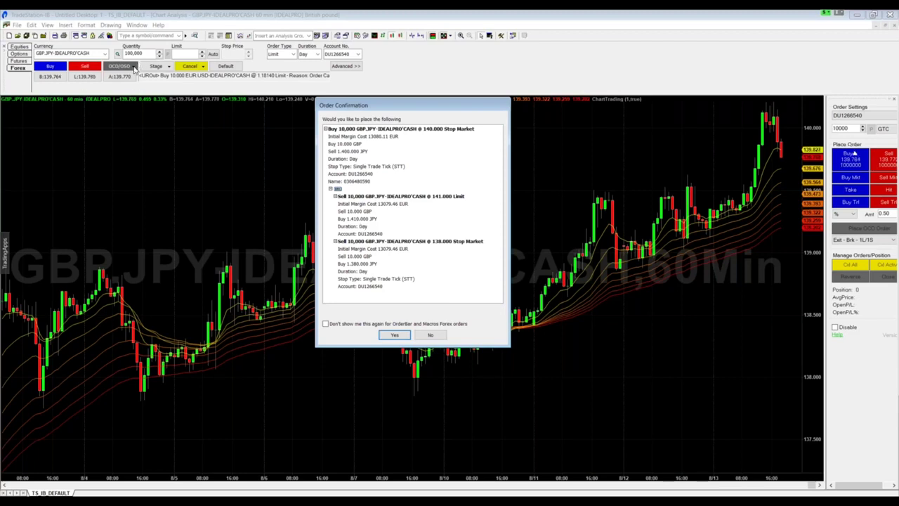
Place the bracket order and drag its sell stop up to 138.685 on the GBP.JPY chart.
{"action": "left_click", "coordinate": [397, 336]}
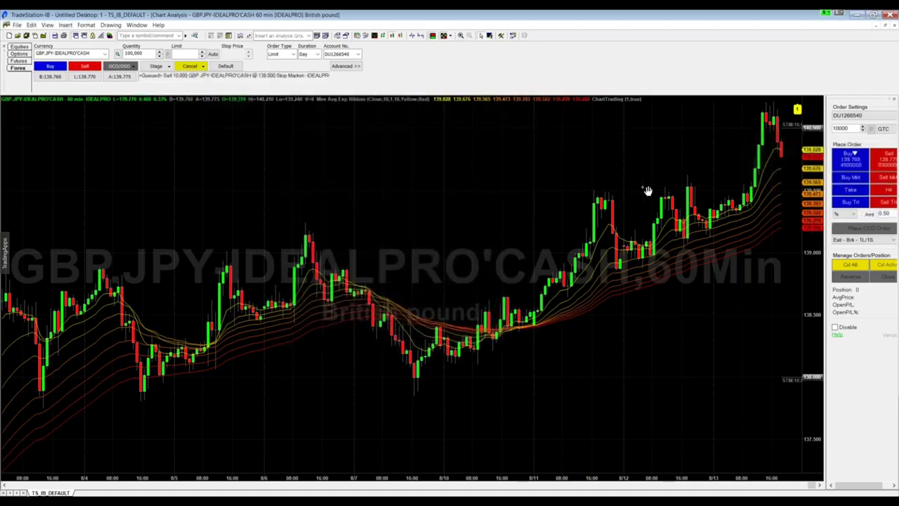
{"action": "left_click_drag", "start_coordinate": [813, 186], "coordinate": [802, 322]}
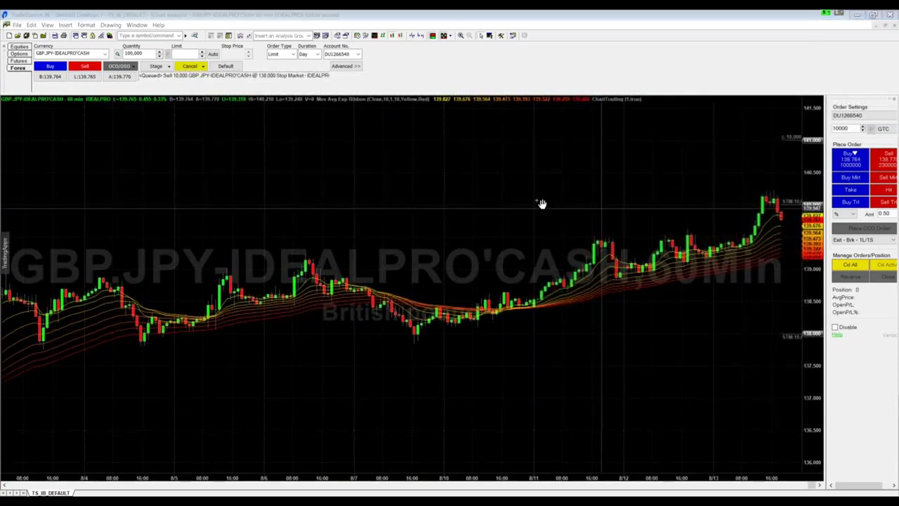
{"action": "left_click_drag", "start_coordinate": [541, 203], "coordinate": [492, 199]}
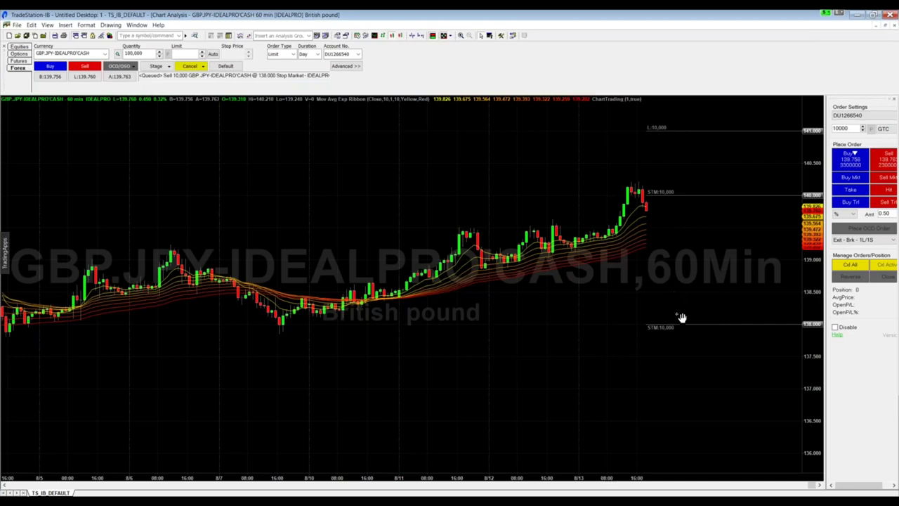
{"action": "left_click_drag", "start_coordinate": [684, 325], "coordinate": [691, 280]}
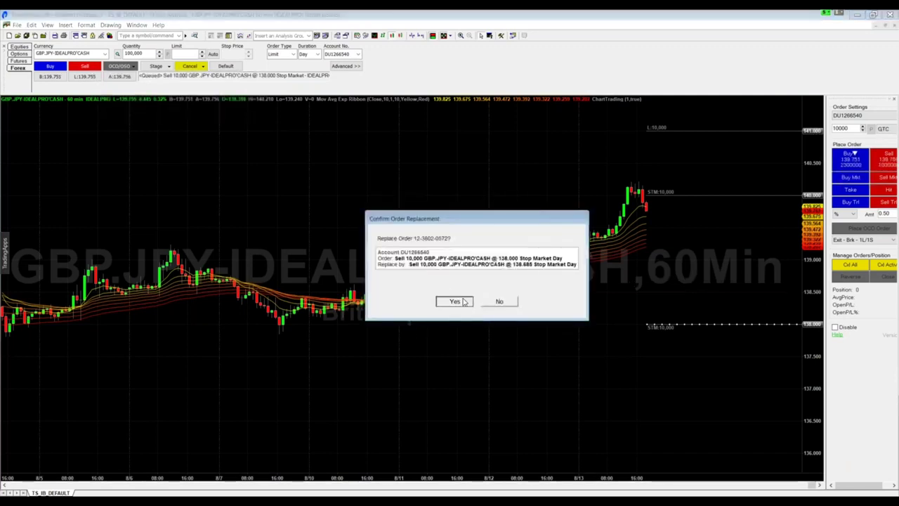
{"action": "left_click", "coordinate": [463, 302]}
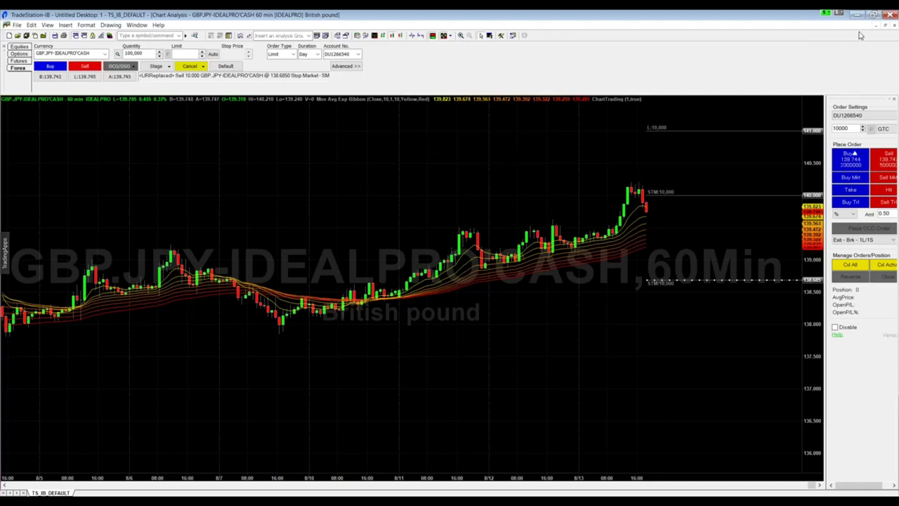
Restore the chart to the latest bars and maximize the RadarScreen window.
{"action": "left_click", "coordinate": [884, 27]}
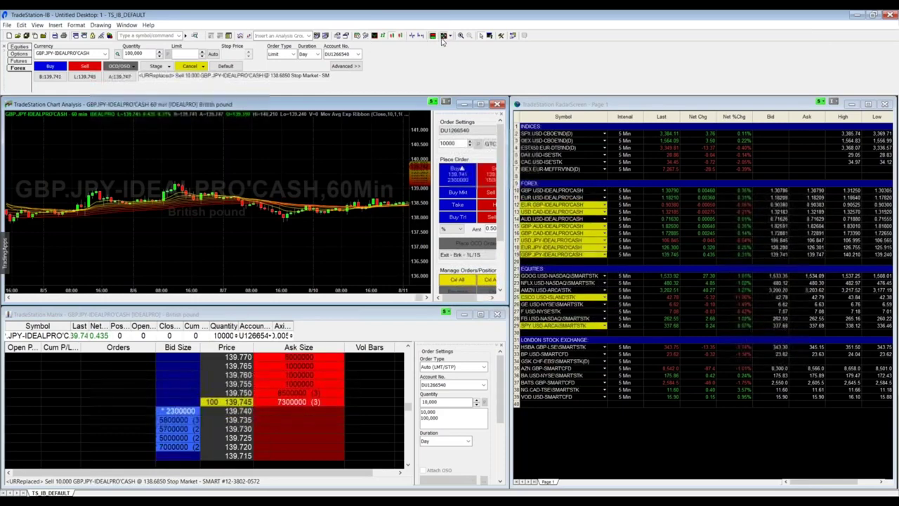
{"action": "left_click", "coordinate": [391, 37]}
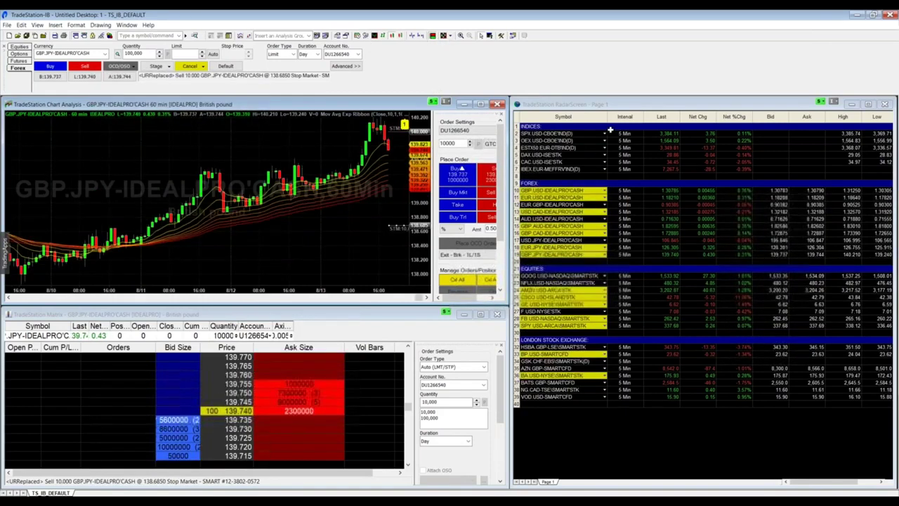
{"action": "left_click", "coordinate": [868, 105]}
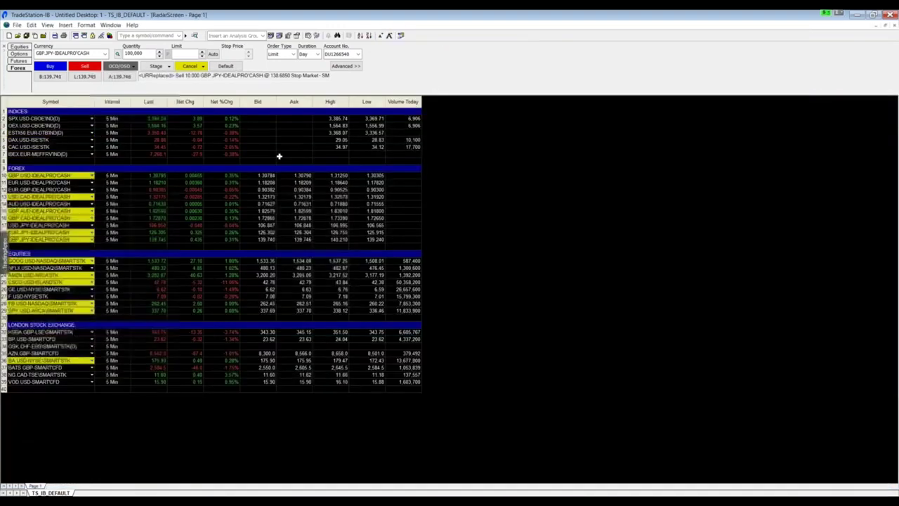
Insert RSI and TV Alert RS as new RadarScreen indicator columns.
{"action": "right_click", "coordinate": [157, 281]}
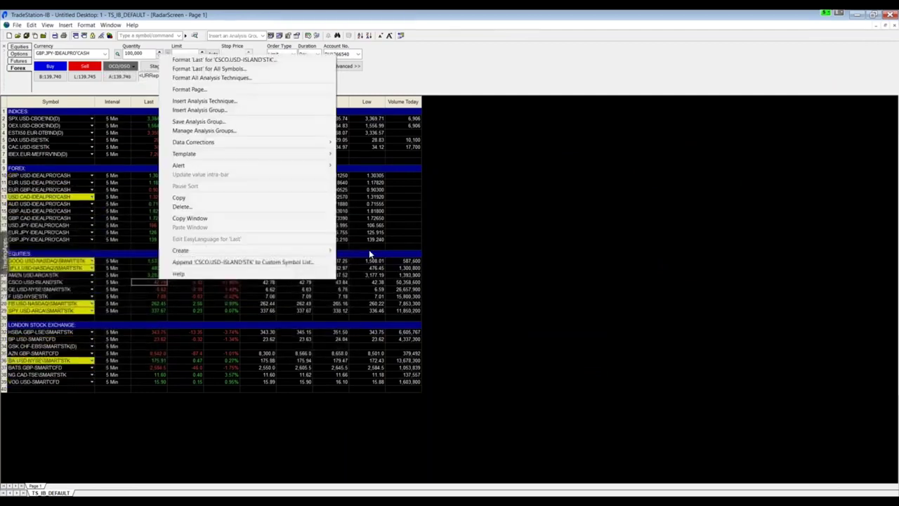
{"action": "left_click", "coordinate": [239, 102]}
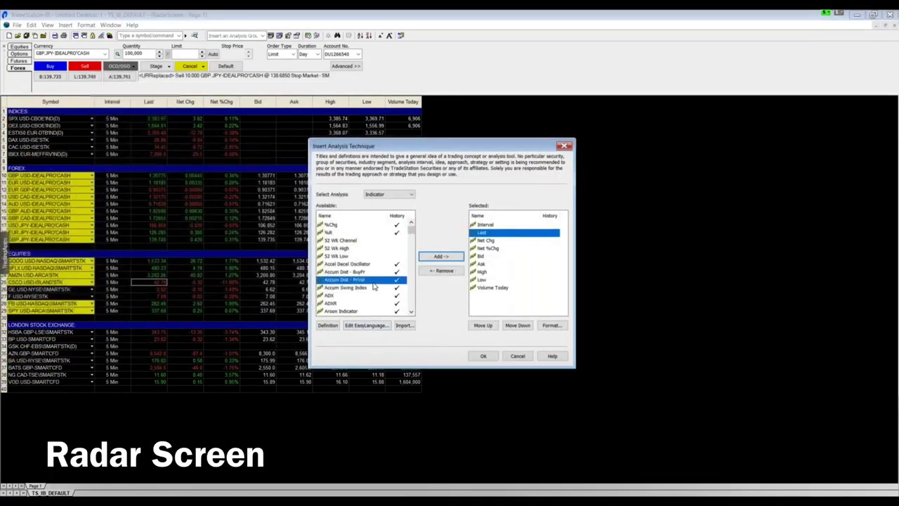
{"action": "type", "text": "rsi"}
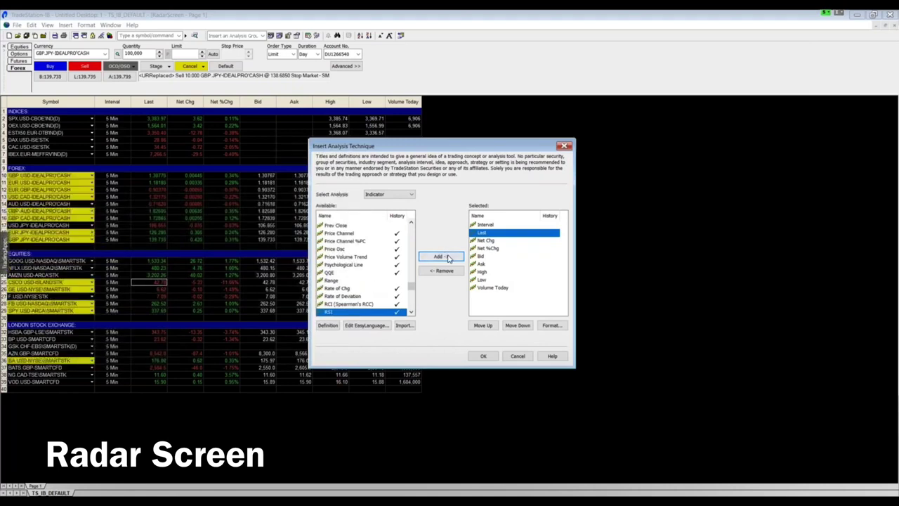
{"action": "left_click", "coordinate": [441, 257]}
{"action": "scroll", "coordinate": [364, 281], "scroll_direction": "down", "scroll_amount": 5}
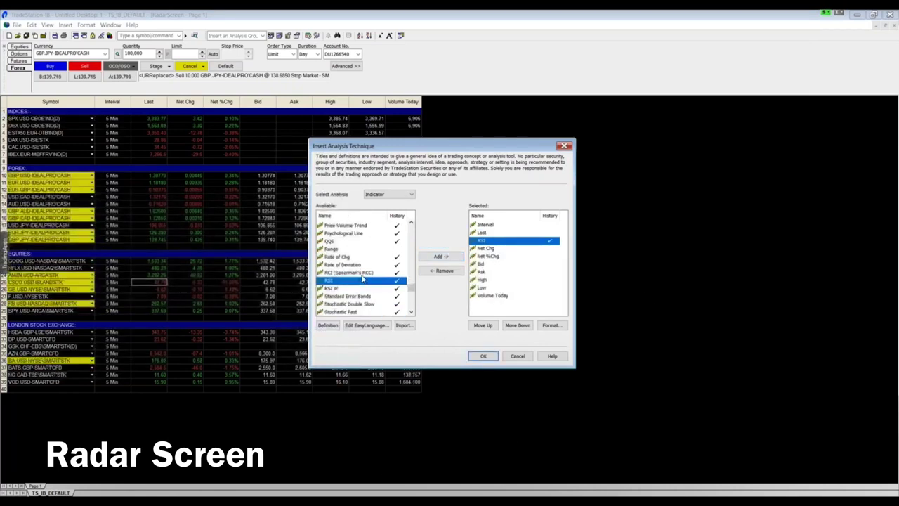
{"action": "scroll", "coordinate": [364, 281], "scroll_direction": "down", "scroll_amount": 3}
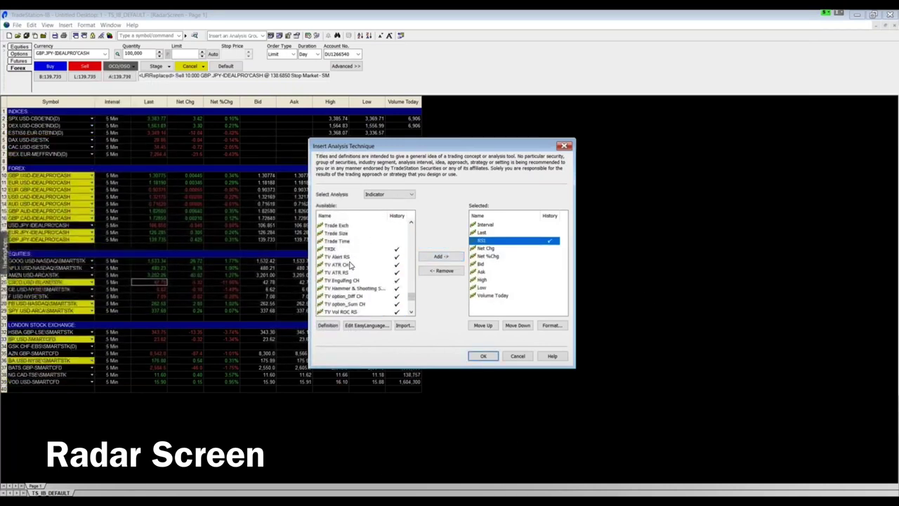
{"action": "left_click", "coordinate": [374, 258]}
{"action": "left_click", "coordinate": [441, 257]}
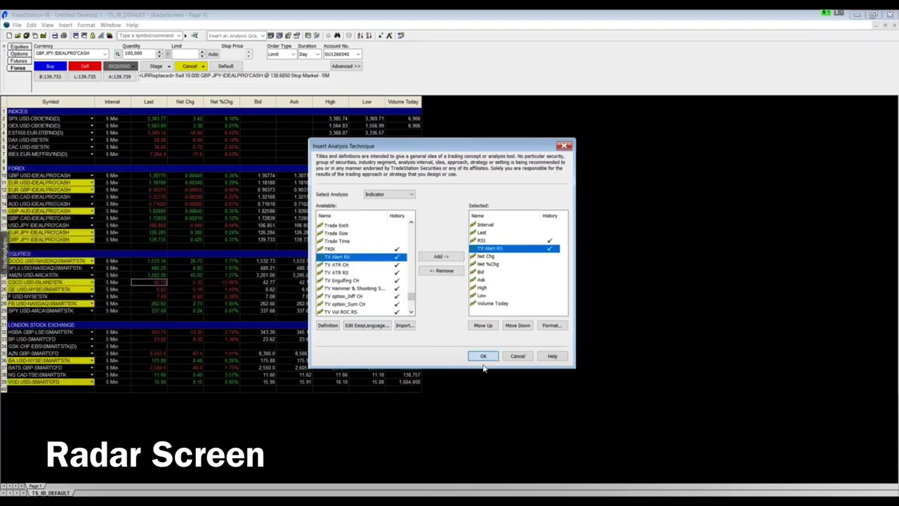
{"action": "left_click", "coordinate": [483, 356]}
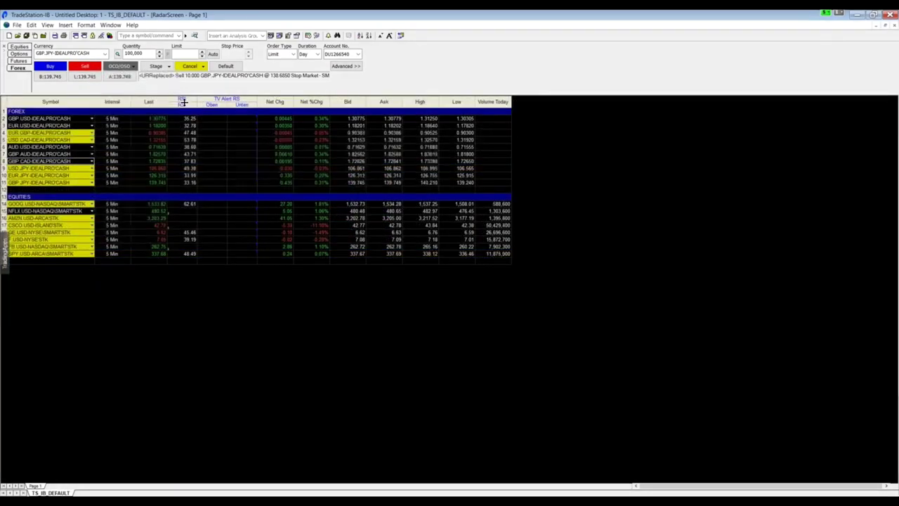
Sort by RSI descending, select the GBP.JPY row and bring up TV Alert RS column options.
{"action": "left_click", "coordinate": [182, 105]}
{"action": "left_click", "coordinate": [182, 106]}
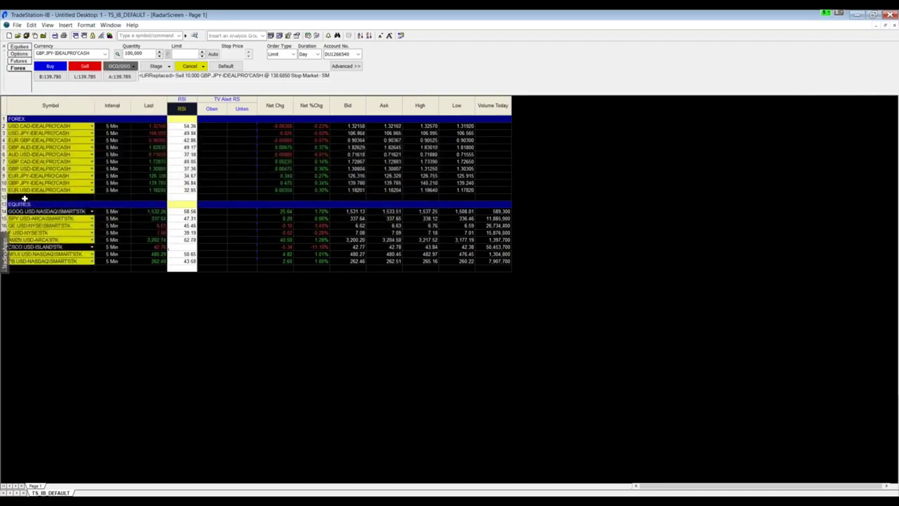
{"action": "left_click", "coordinate": [33, 184]}
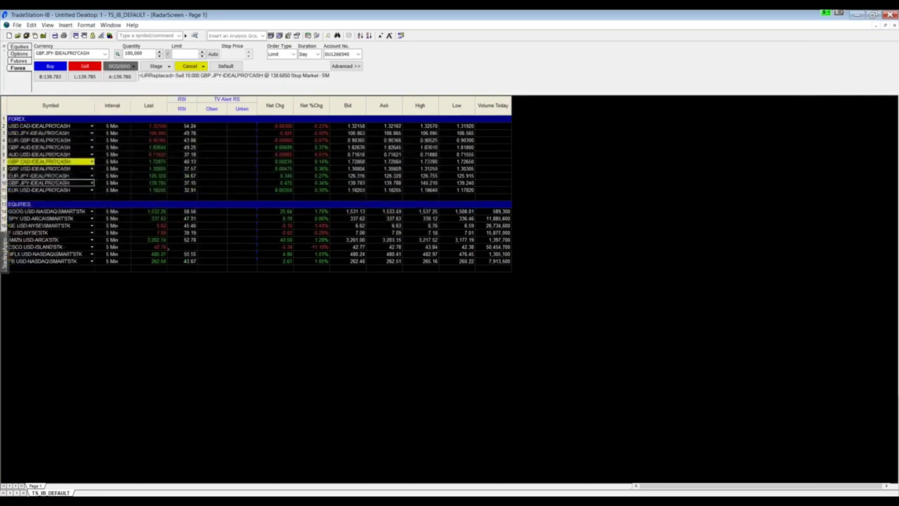
{"action": "right_click", "coordinate": [235, 98]}
Open the TV Alert RS inputs and paste GBP.JPY into Wert1.
{"action": "left_click", "coordinate": [295, 101]}
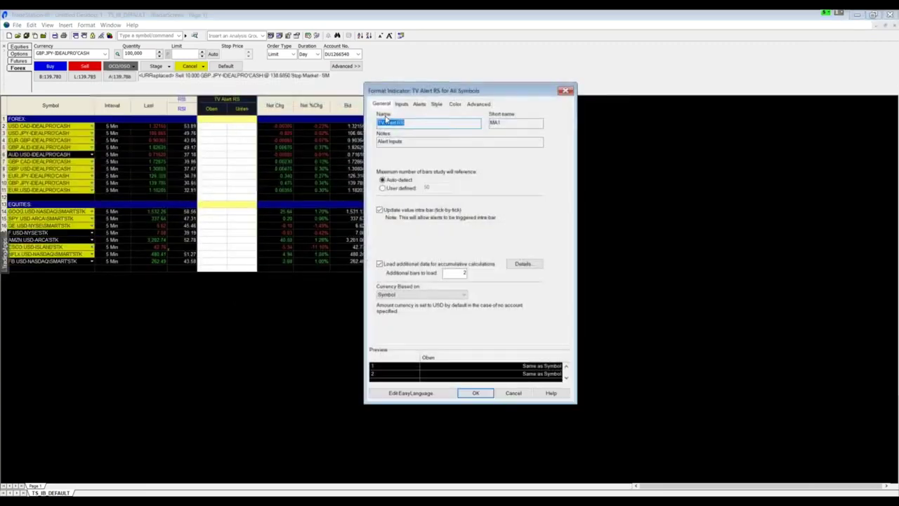
{"action": "left_click", "coordinate": [401, 104]}
{"action": "left_click", "coordinate": [482, 145]}
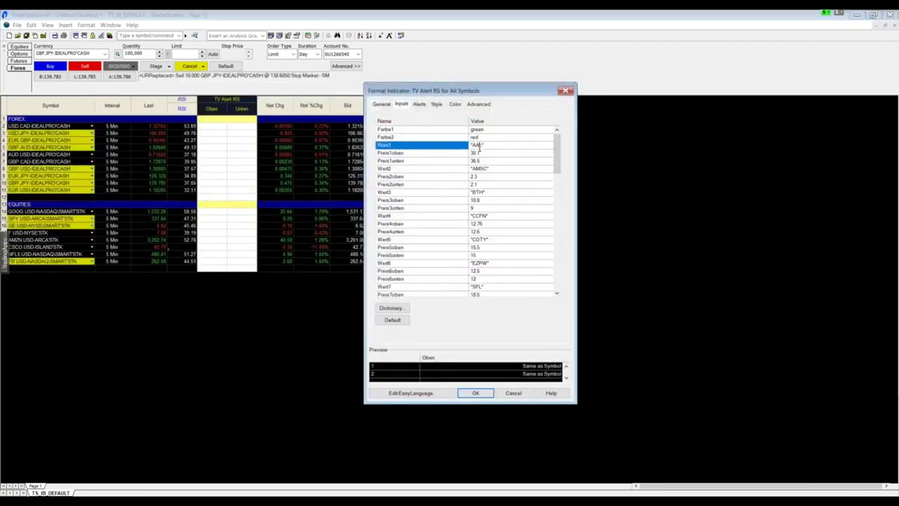
{"action": "double_click", "coordinate": [482, 145]}
{"action": "type", "text": "GBP.JPY.IDEALPRO.CASH"}
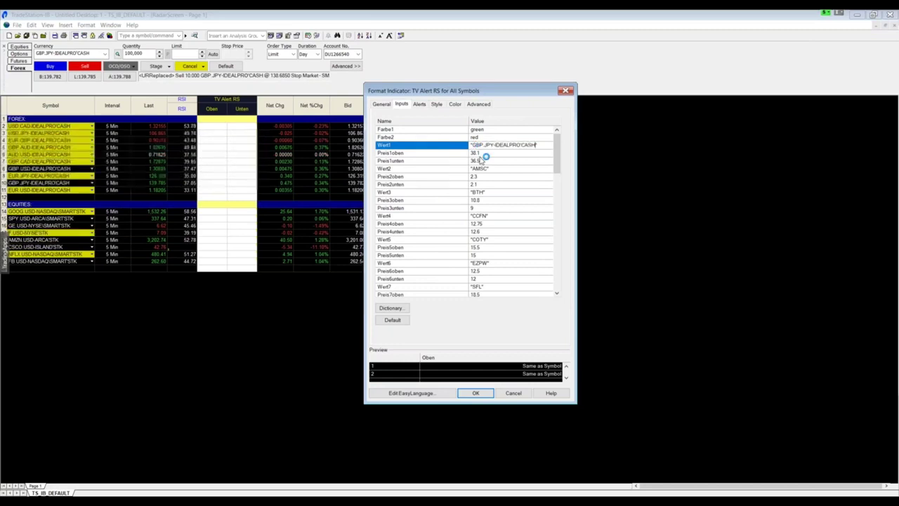
Set Preis1oben to 140 and Preis1unten to 138, then apply the thresholds.
{"action": "left_click", "coordinate": [484, 153]}
{"action": "double_click", "coordinate": [485, 152]}
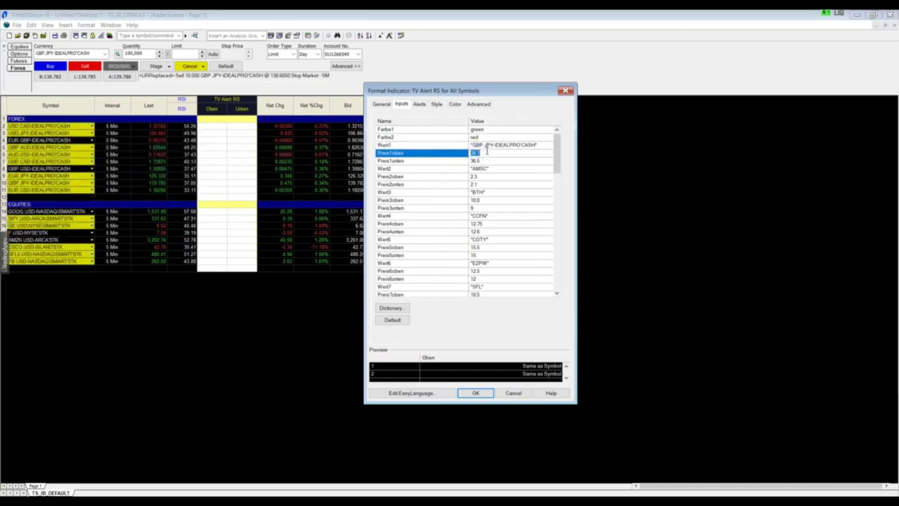
{"action": "type", "text": "140"}
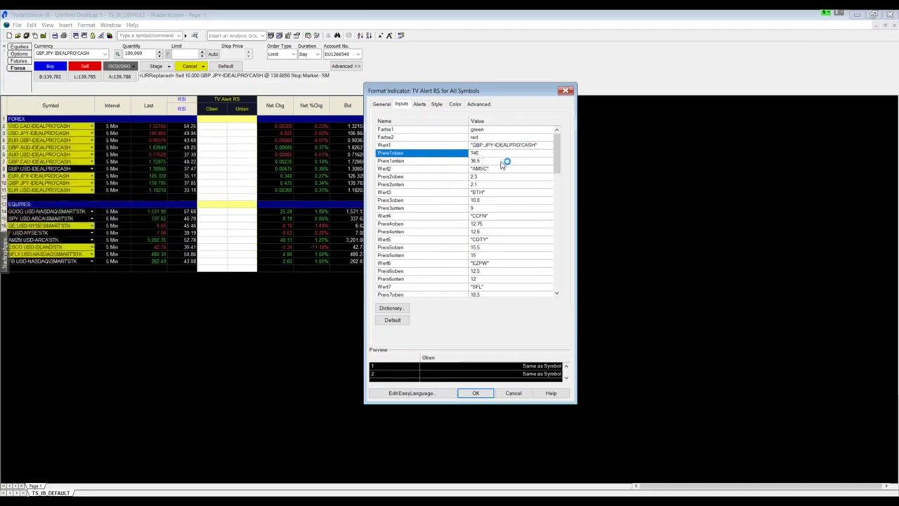
{"action": "left_click", "coordinate": [506, 161]}
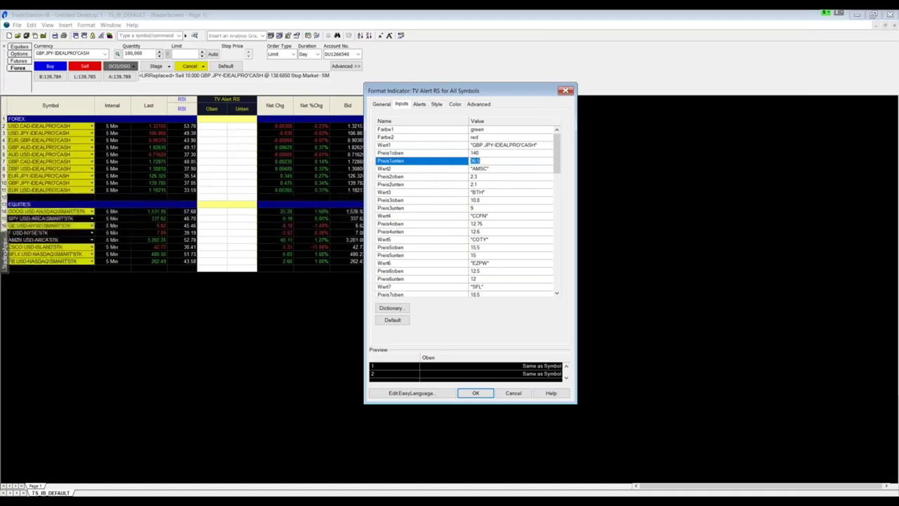
{"action": "type", "text": "138"}
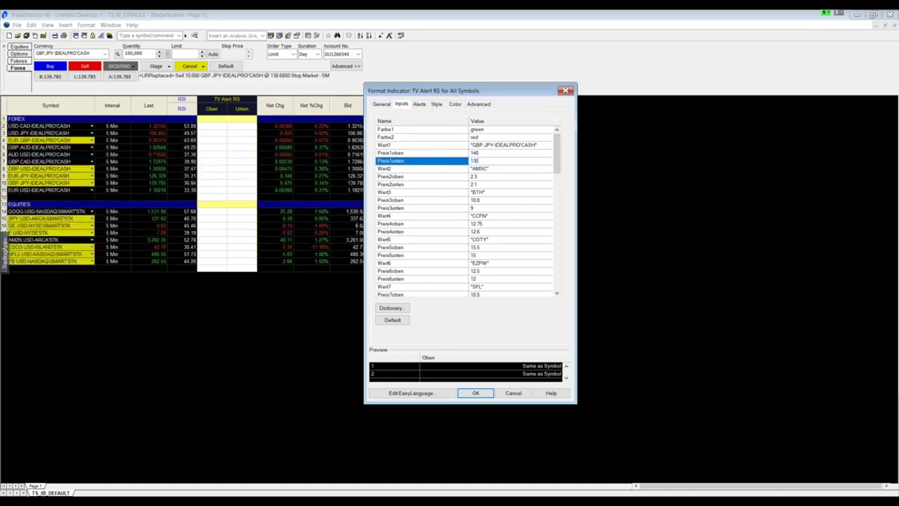
{"action": "left_click", "coordinate": [475, 394]}
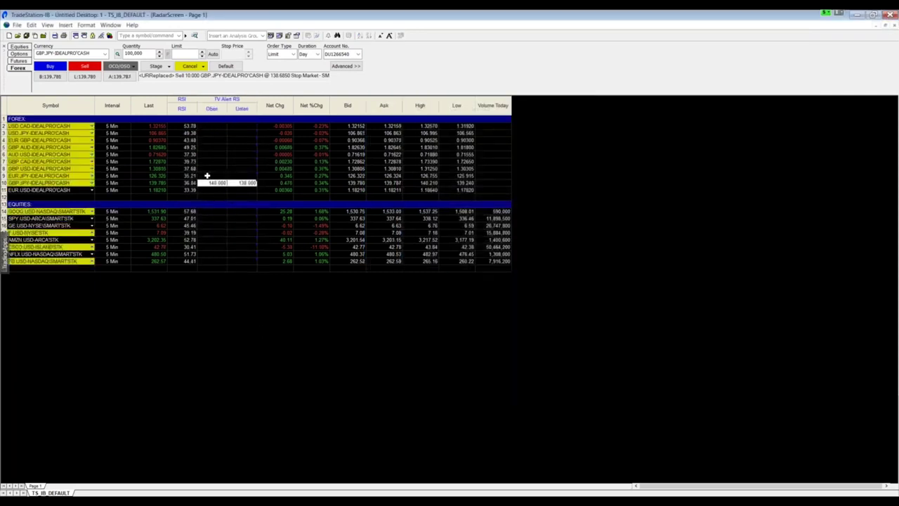
{"action": "right_click", "coordinate": [207, 175]}
Dismiss the grid menu and bring up the TV Alert RS column header options.
{"action": "key", "text": "Escape"}
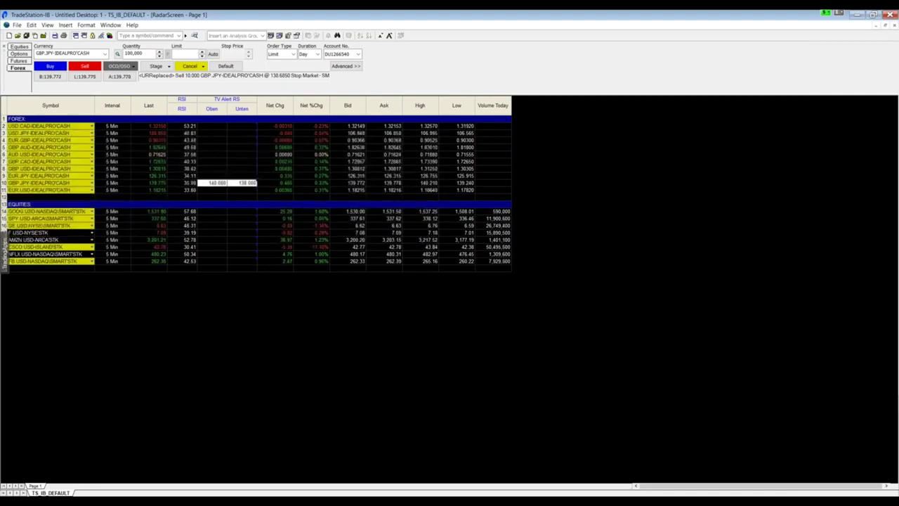
{"action": "right_click", "coordinate": [220, 98]}
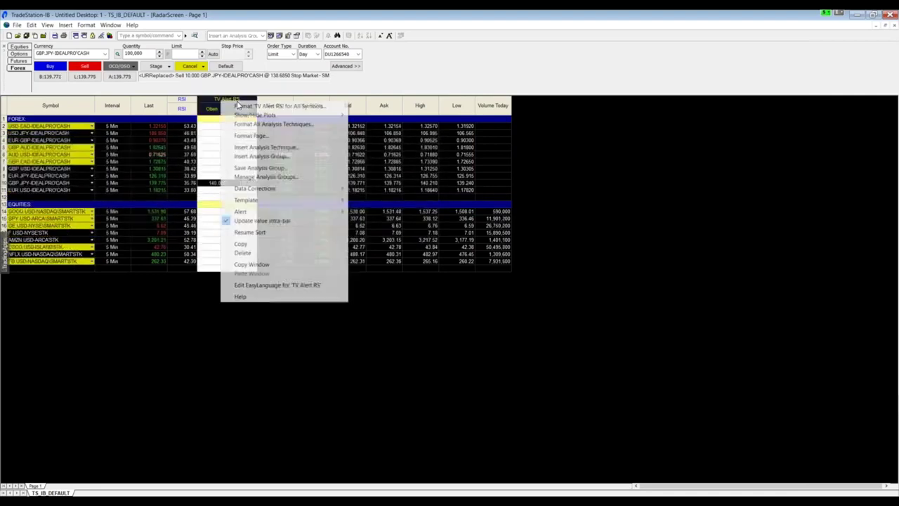
{"action": "left_click", "coordinate": [270, 106]}
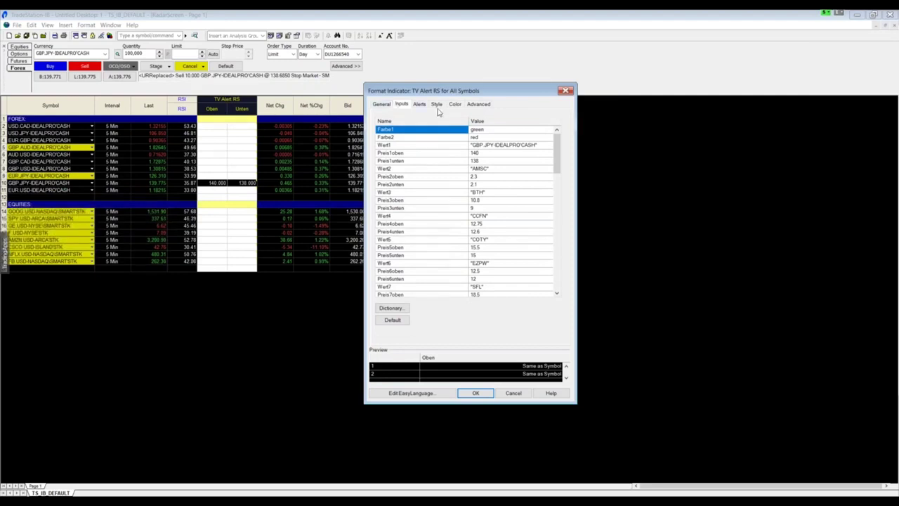
{"action": "left_click", "coordinate": [419, 104]}
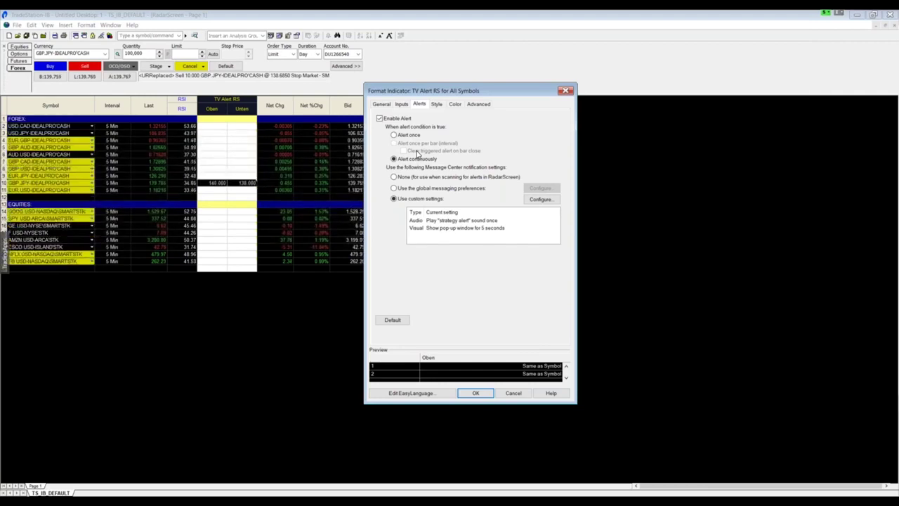
{"action": "left_click", "coordinate": [540, 199]}
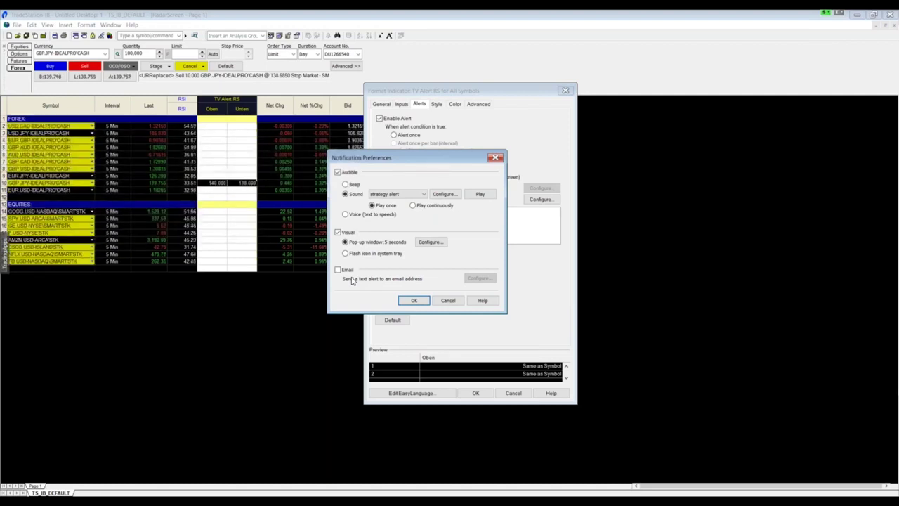
{"action": "left_click", "coordinate": [447, 300]}
{"action": "left_click", "coordinate": [513, 392]}
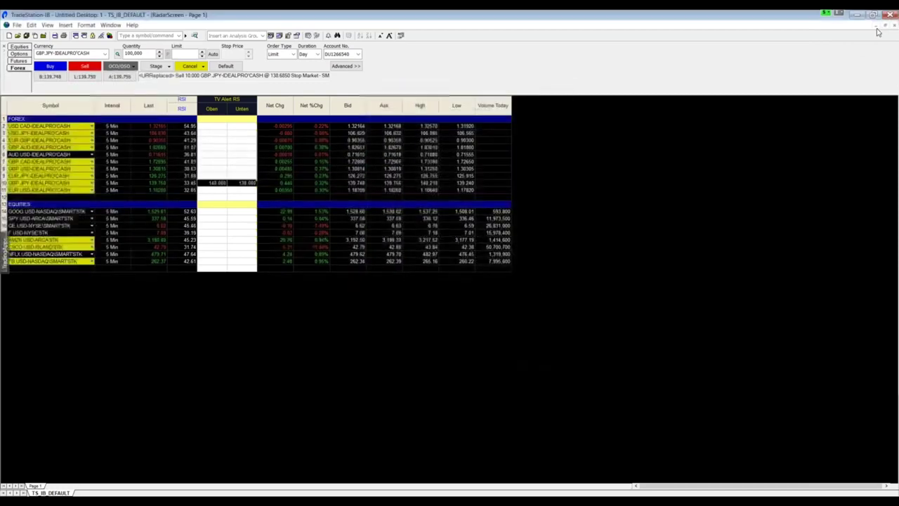
Restore RadarScreen from full screen, shrink it into the lower right beside the chart and Matrix, and open TradingApps.
{"action": "left_click", "coordinate": [876, 26]}
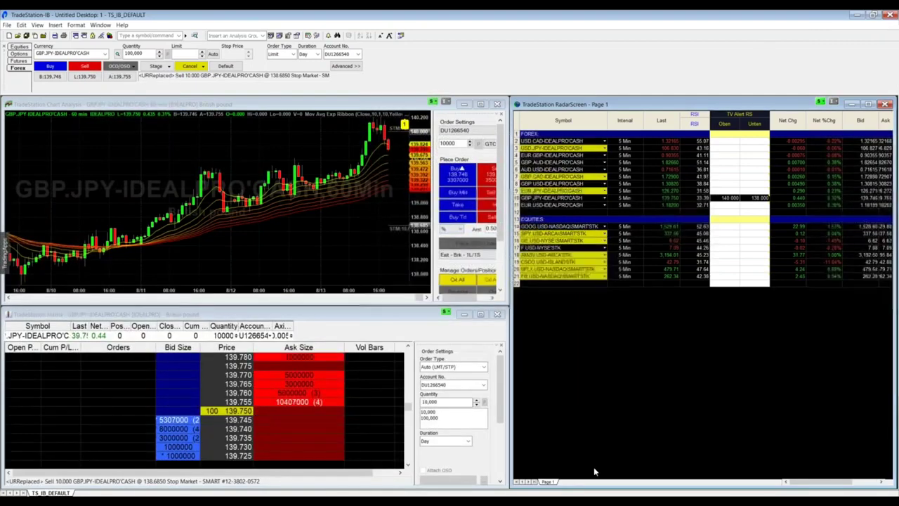
{"action": "left_click_drag", "start_coordinate": [597, 98], "coordinate": [595, 303]}
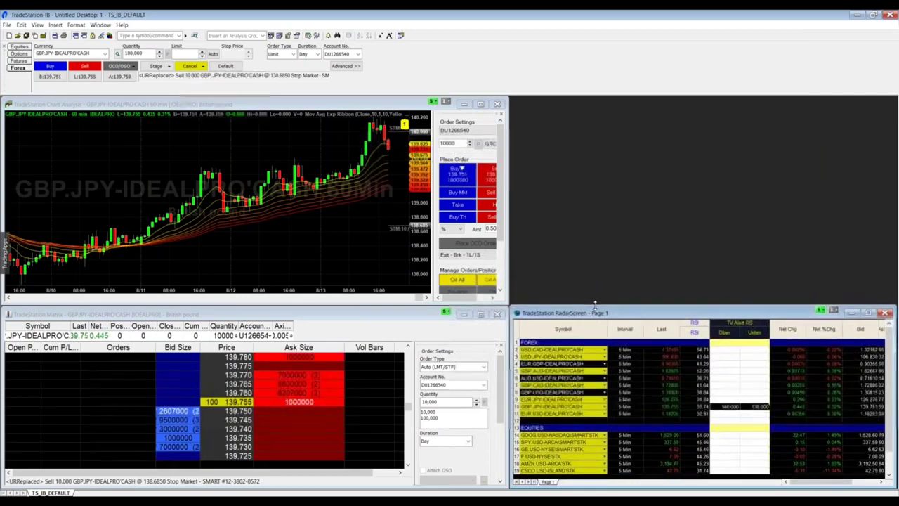
{"action": "right_click", "coordinate": [110, 146]}
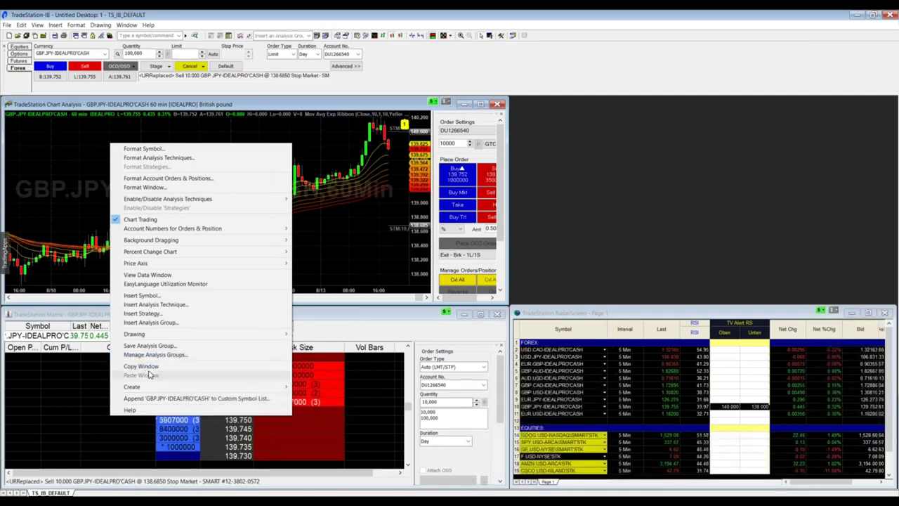
{"action": "left_click", "coordinate": [154, 304]}
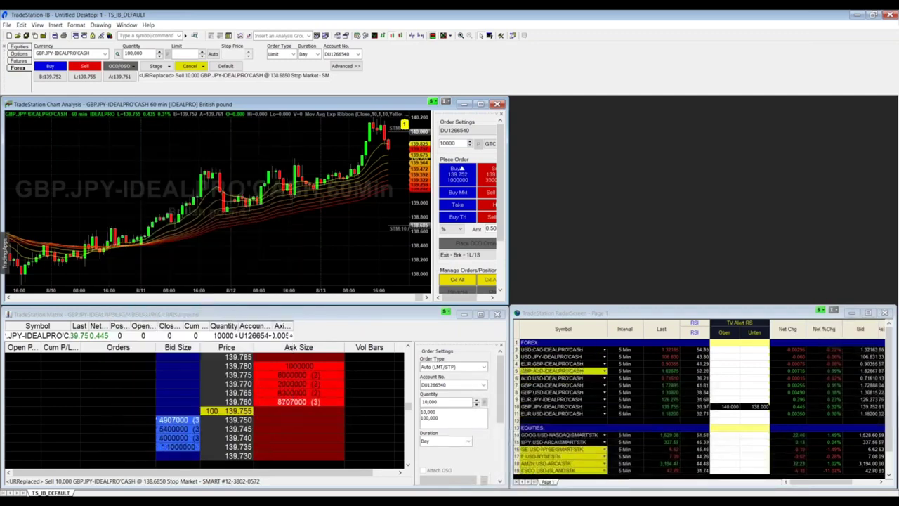
{"action": "right_click", "coordinate": [74, 128]}
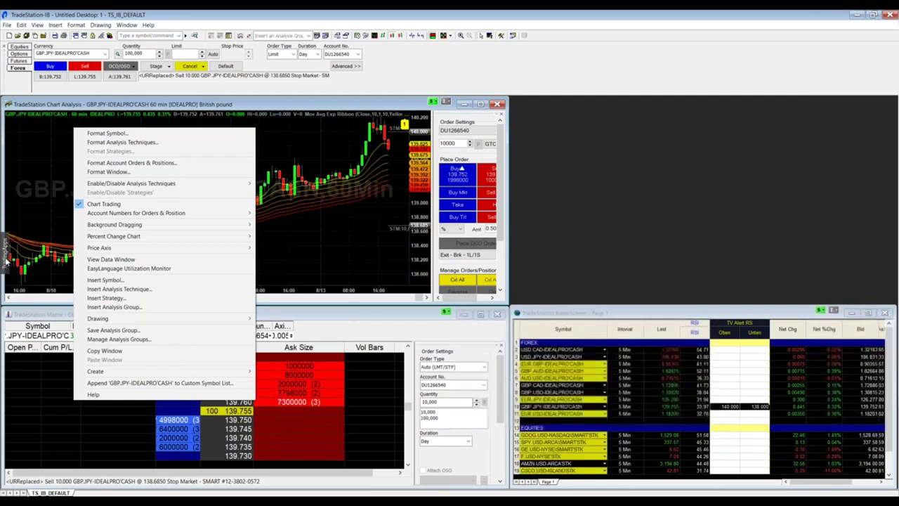
{"action": "left_click", "coordinate": [6, 259]}
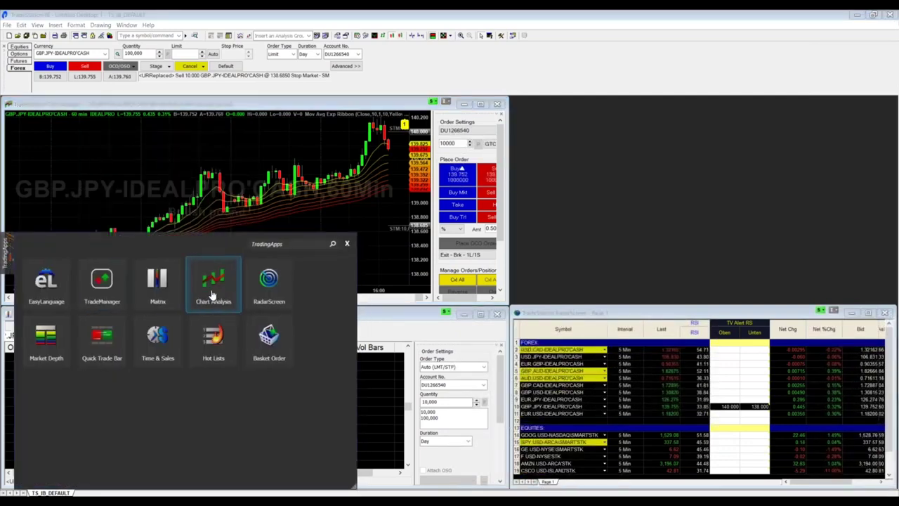
Open a new Chart Analysis window and set it to Daily bars.
{"action": "left_click", "coordinate": [211, 295]}
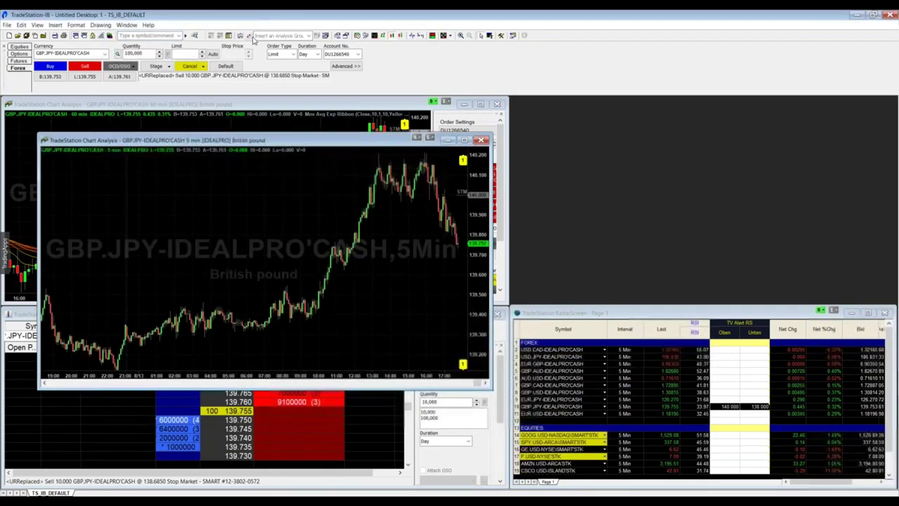
{"action": "left_click", "coordinate": [364, 37]}
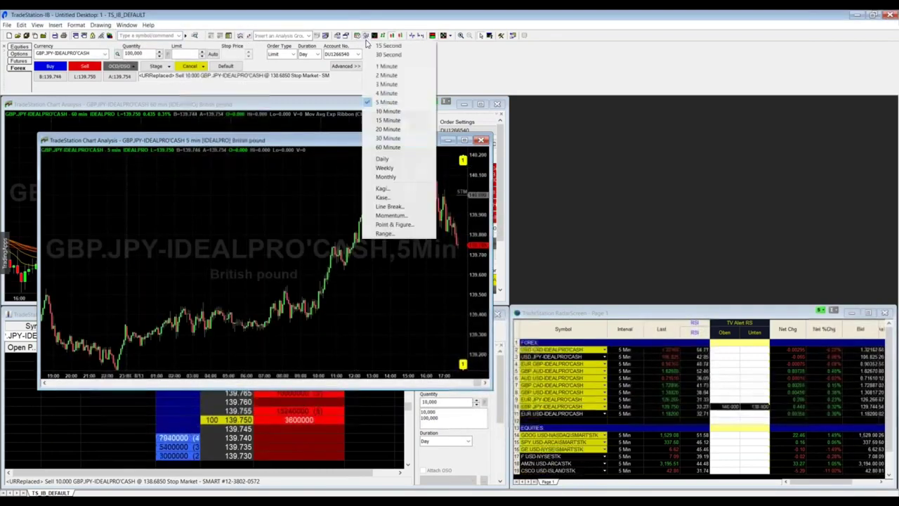
{"action": "left_click", "coordinate": [379, 163]}
Move the Daily chart to the upper right, resize it above RadarScreen, and zoom in twice.
{"action": "left_click_drag", "start_coordinate": [270, 142], "coordinate": [665, 106]}
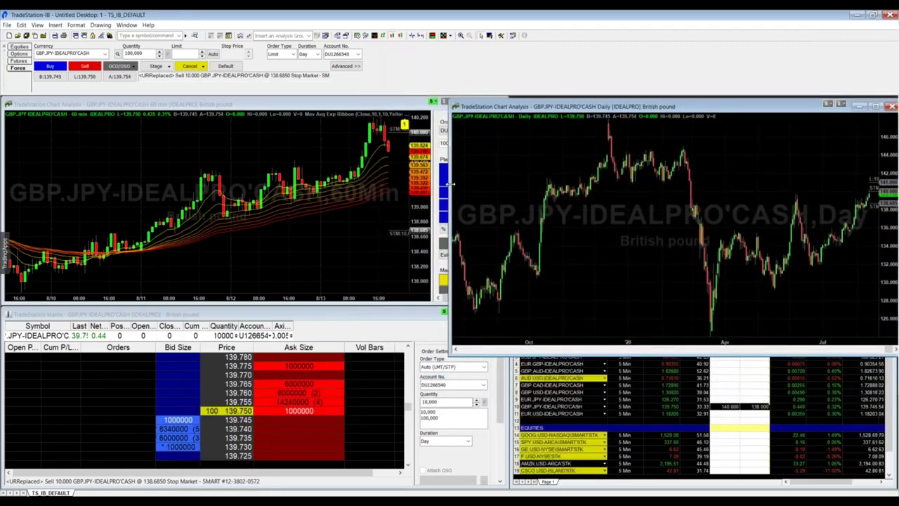
{"action": "left_click_drag", "start_coordinate": [451, 187], "coordinate": [511, 185]}
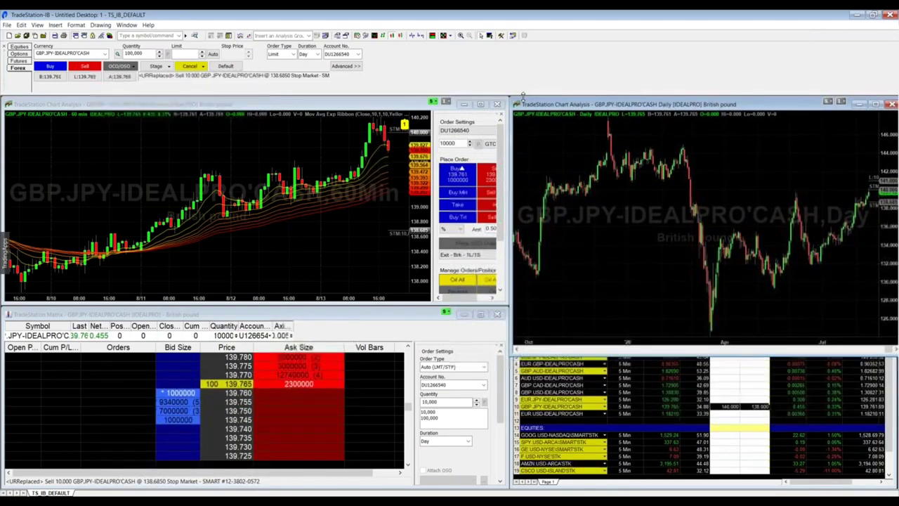
{"action": "left_click_drag", "start_coordinate": [555, 349], "coordinate": [564, 306]}
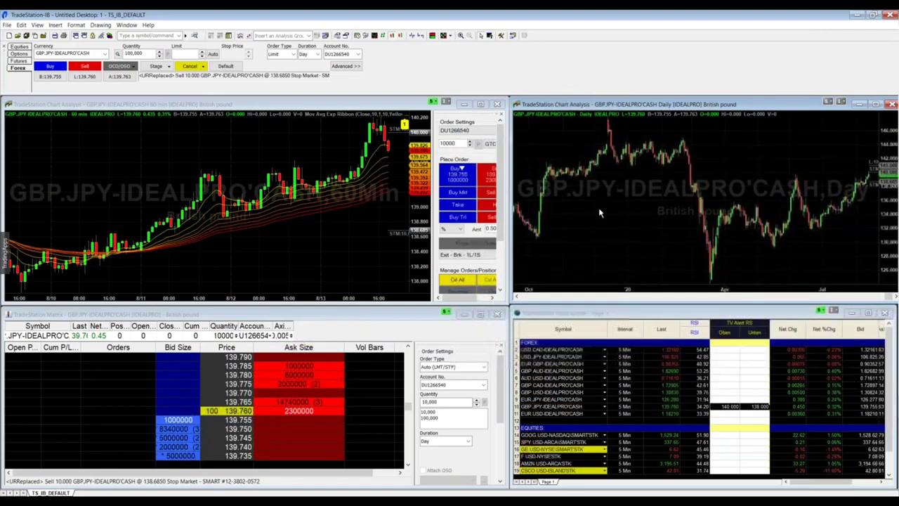
{"action": "left_click", "coordinate": [421, 35]}
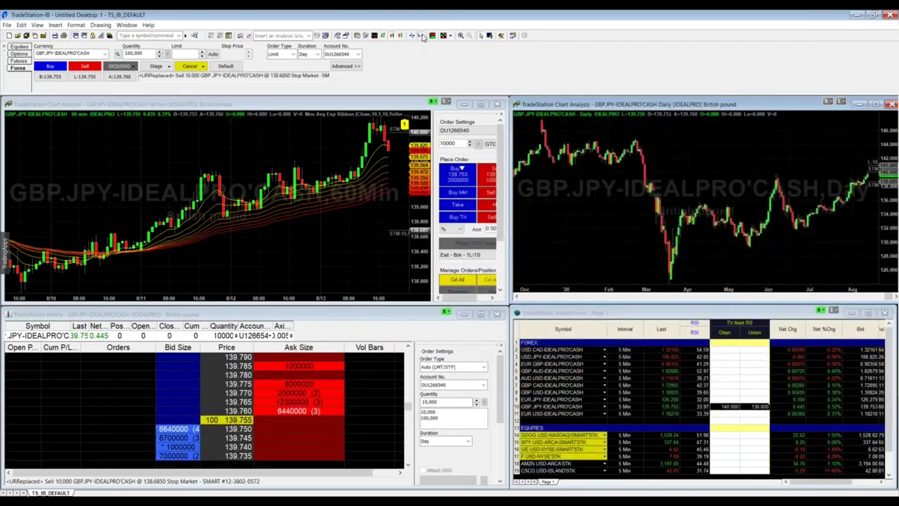
{"action": "left_click", "coordinate": [421, 36]}
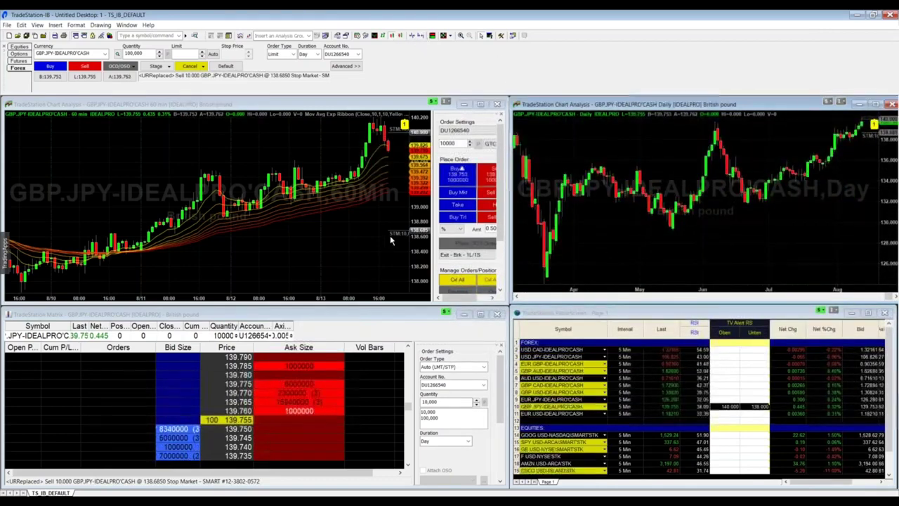
Put the Daily chart and RadarScreen on the Green Local Symbol Link, then select all RadarScreen rows.
{"action": "left_click", "coordinate": [829, 101]}
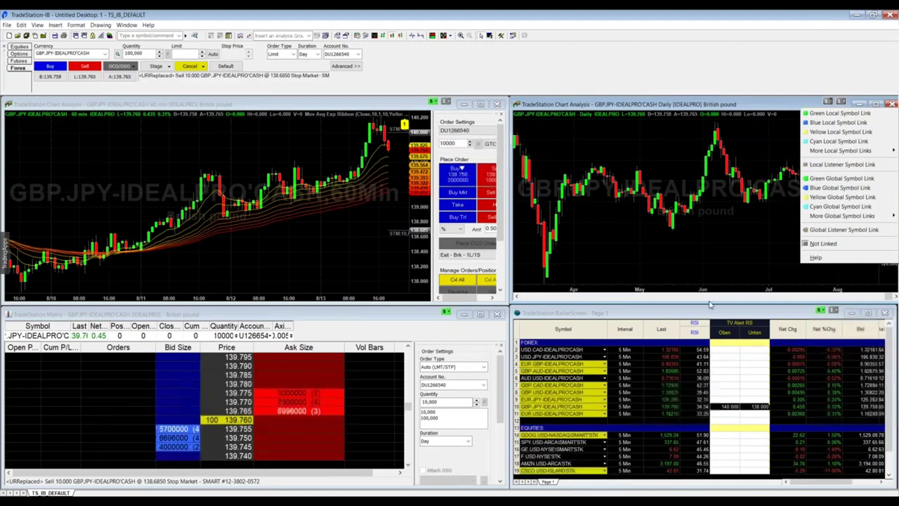
{"action": "left_click", "coordinate": [840, 187]}
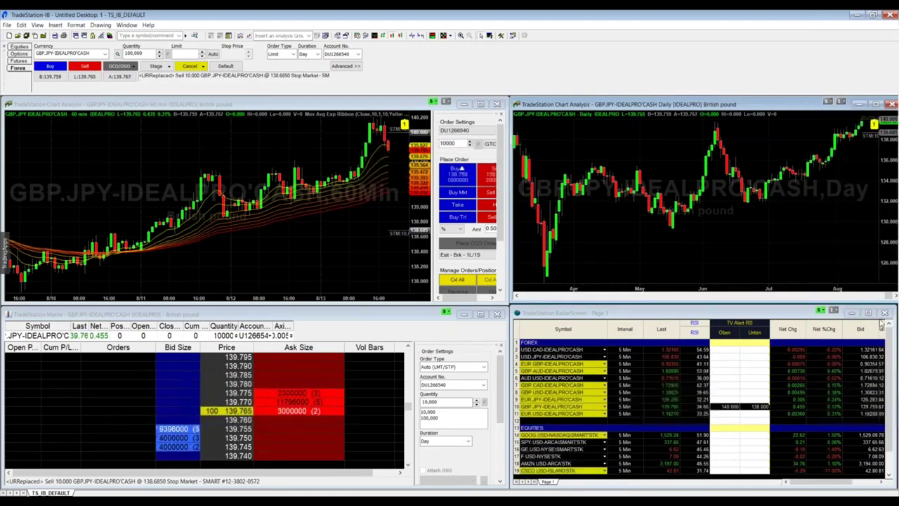
{"action": "left_click", "coordinate": [821, 310]}
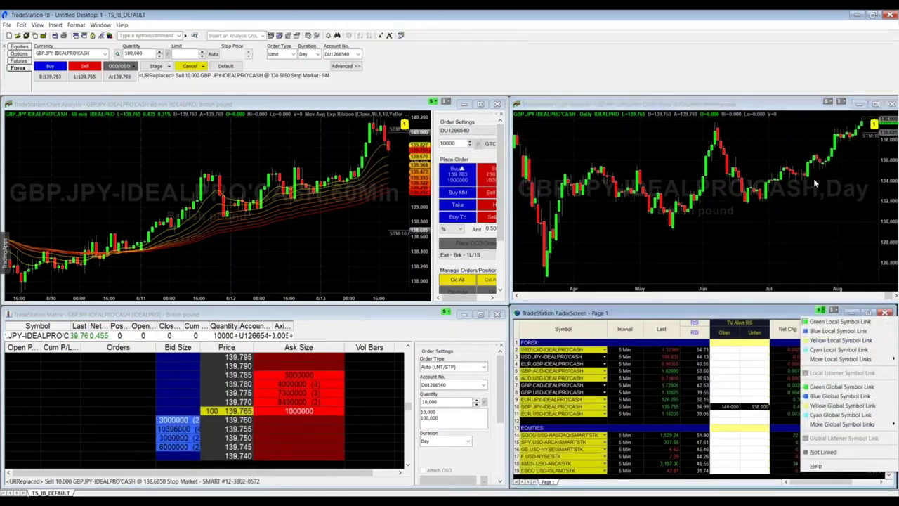
{"action": "left_click", "coordinate": [829, 103]}
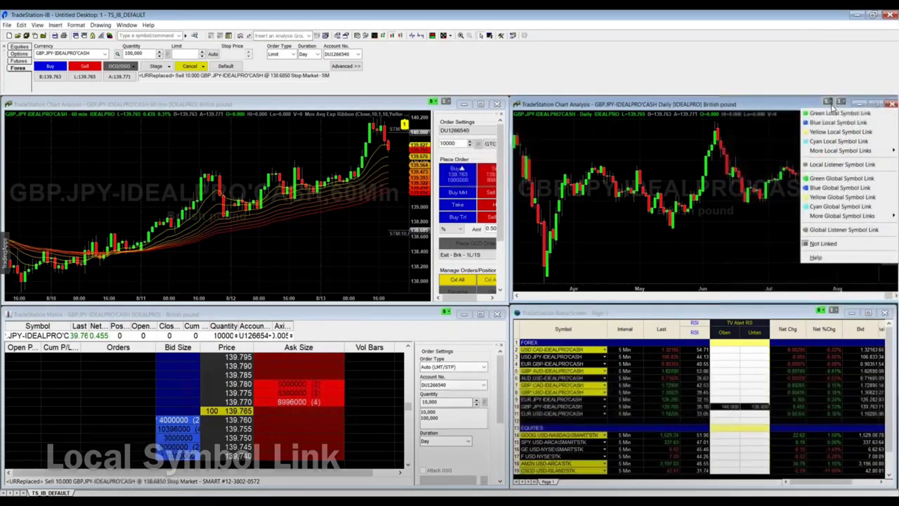
{"action": "left_click", "coordinate": [839, 112]}
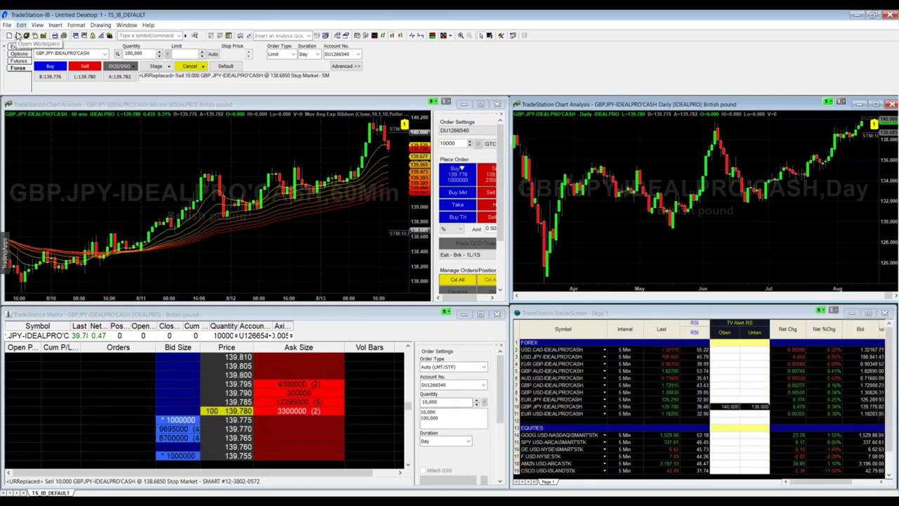
{"action": "left_click", "coordinate": [727, 344]}
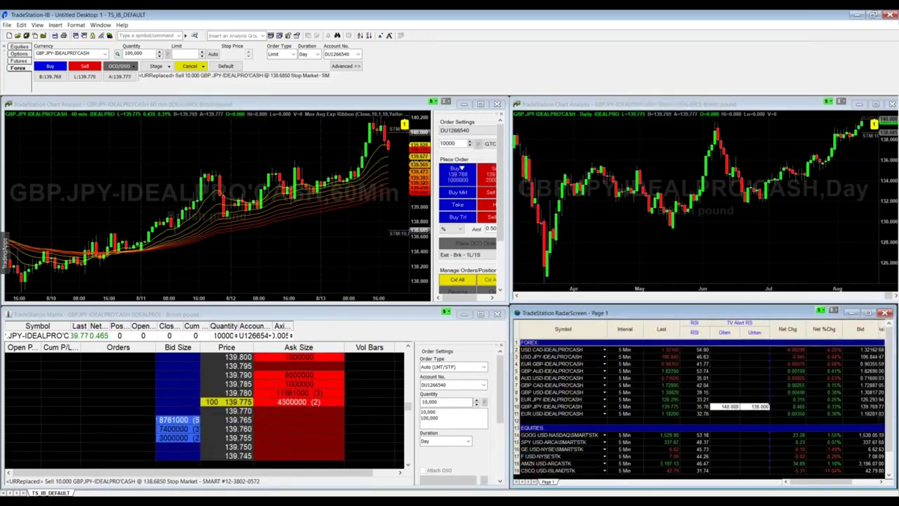
{"action": "key", "text": "ctrl+a"}
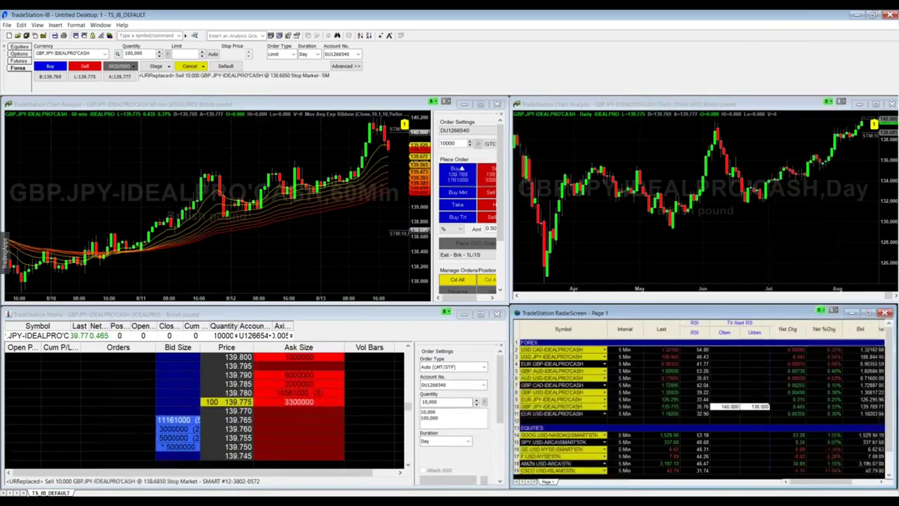
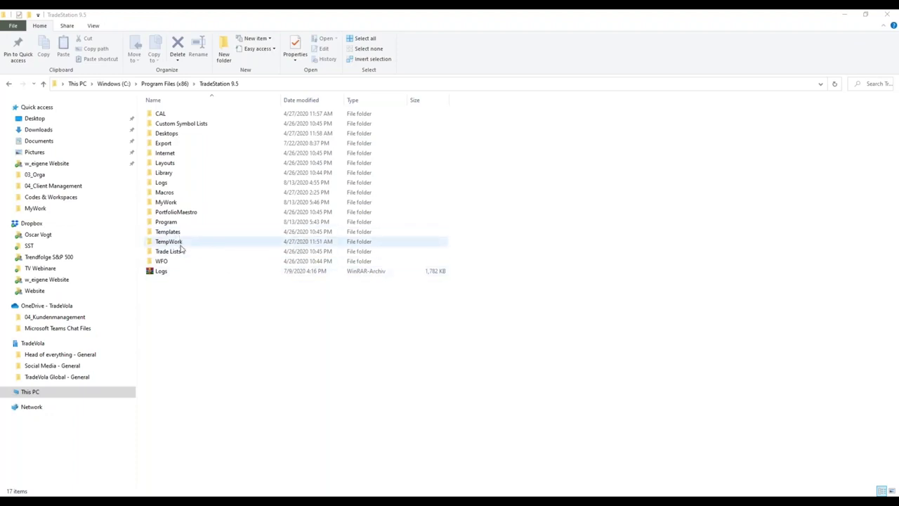
Open the MyWork folder and scroll down through its workspace files.
{"action": "double_click", "coordinate": [167, 202]}
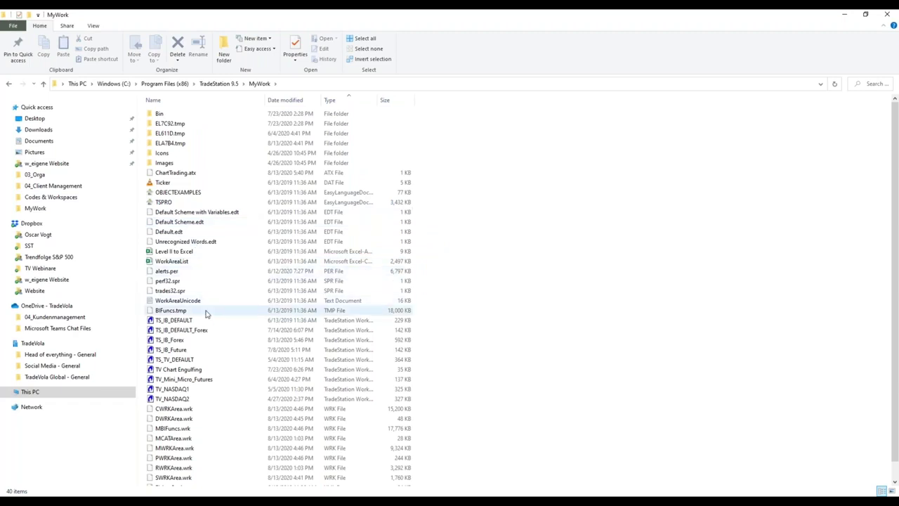
{"action": "scroll", "coordinate": [203, 335], "scroll_direction": "down", "scroll_amount": 1}
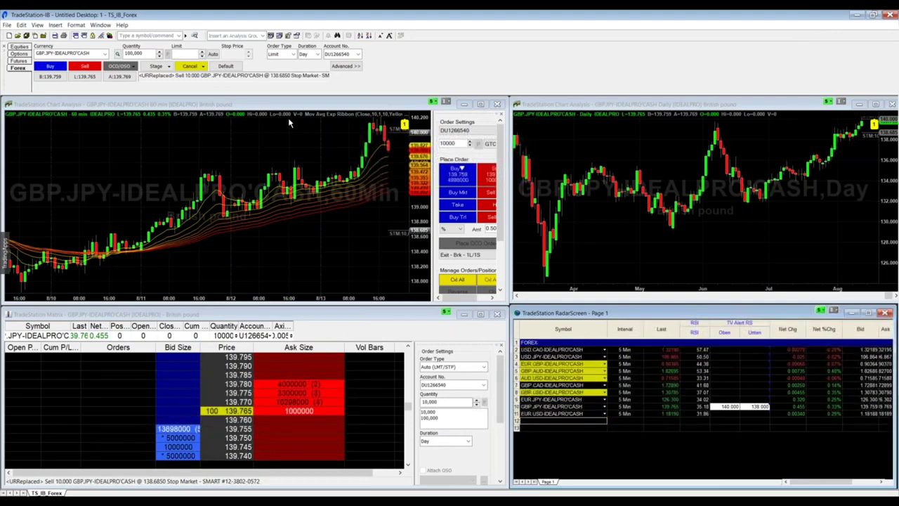
Place a Buy Stop Market order for 10,000 GBP.JPY at 139.780 from the Matrix.
{"action": "left_click", "coordinate": [178, 384]}
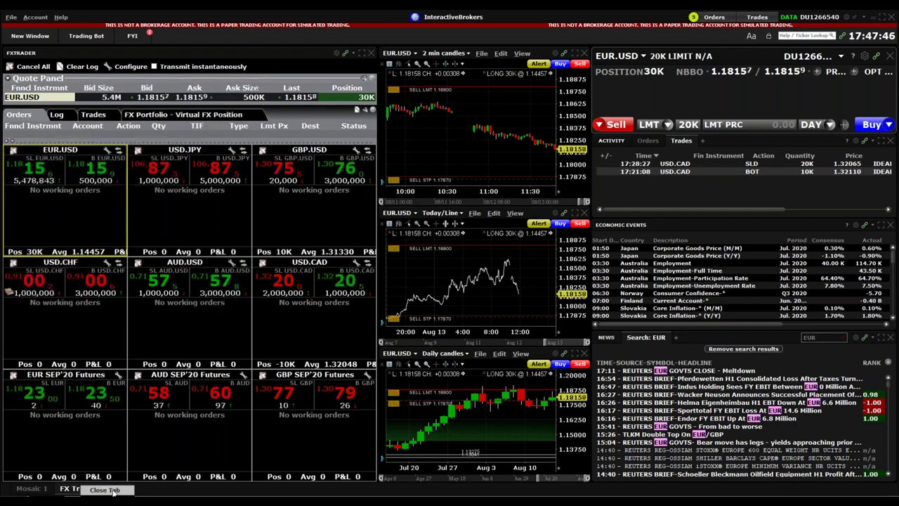
Close the FX Trading layout and add a fresh FX Trading layout from the Layout Library.
{"action": "left_click", "coordinate": [112, 489]}
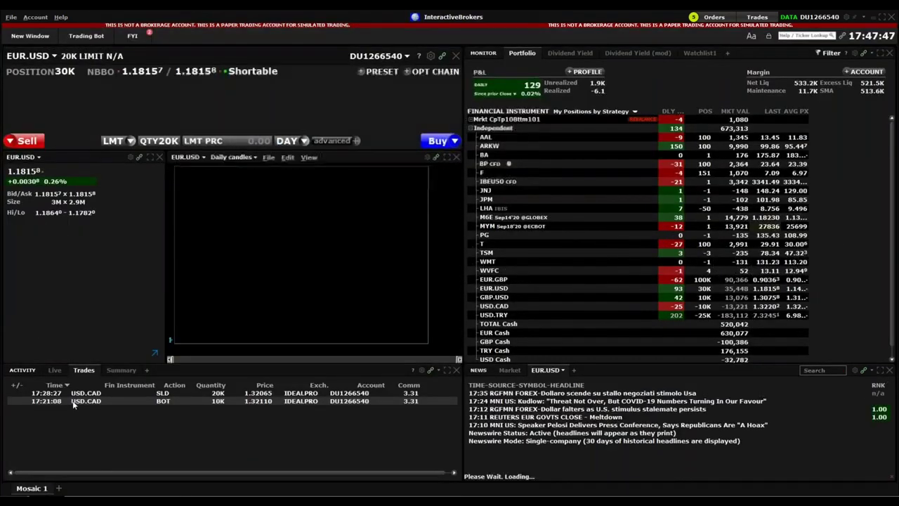
{"action": "left_click", "coordinate": [11, 16]}
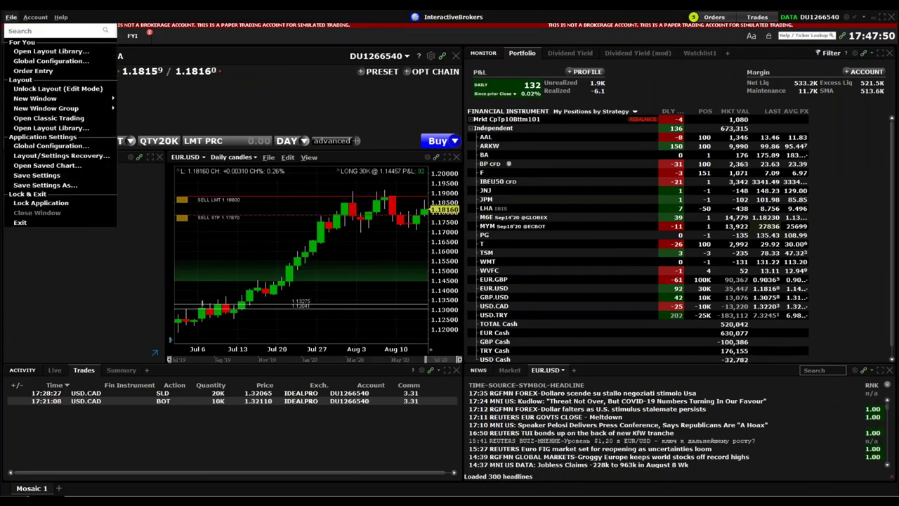
{"action": "left_click", "coordinate": [50, 52]}
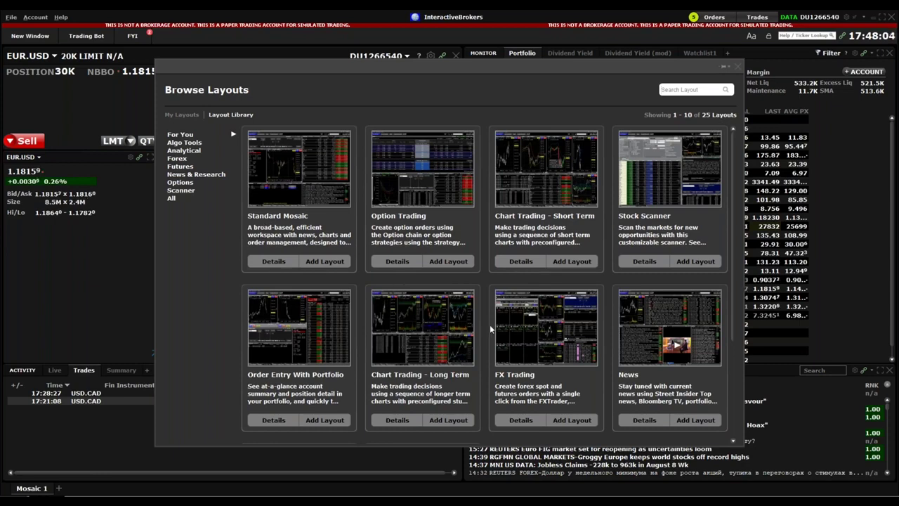
{"action": "left_click", "coordinate": [572, 425]}
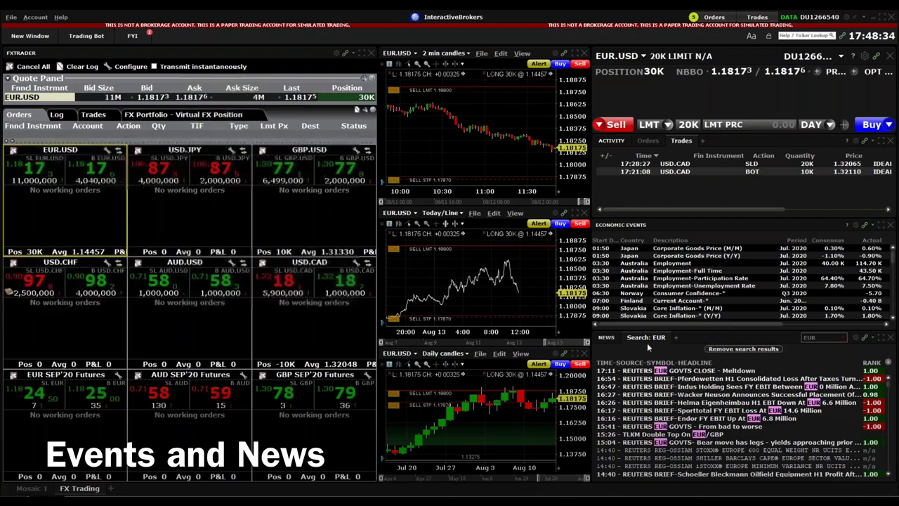
Link the panels to USD.JPY and change the news search term from EUR to JPY.
{"action": "left_click", "coordinate": [842, 337]}
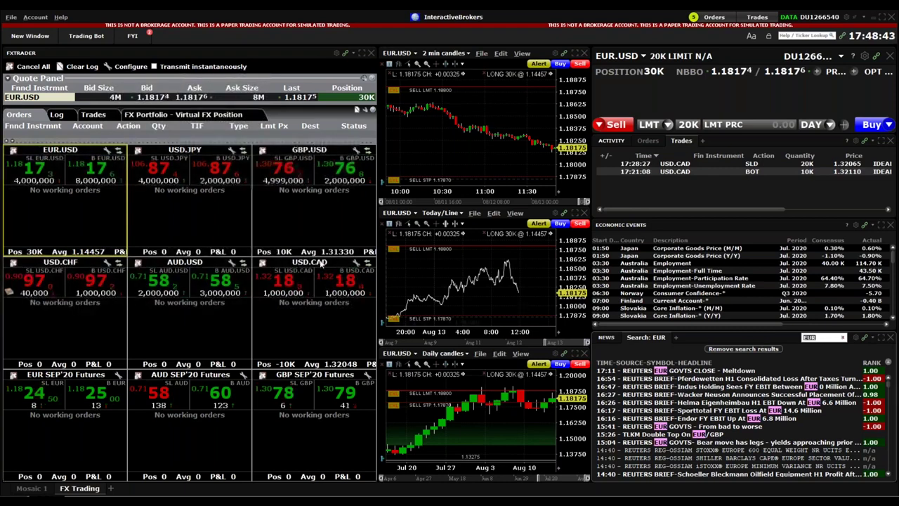
{"action": "left_click", "coordinate": [183, 185]}
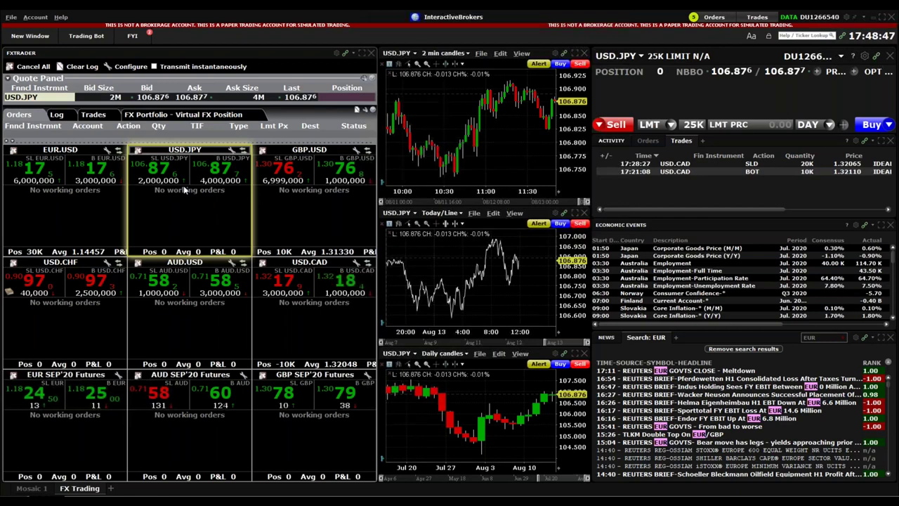
{"action": "left_click", "coordinate": [826, 338]}
{"action": "key", "text": "BackSpace"}
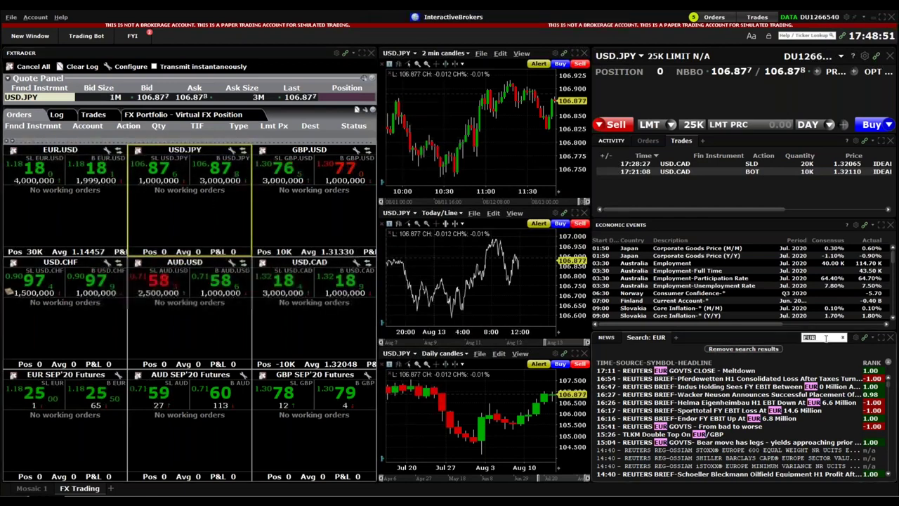
{"action": "type", "text": "jpy"}
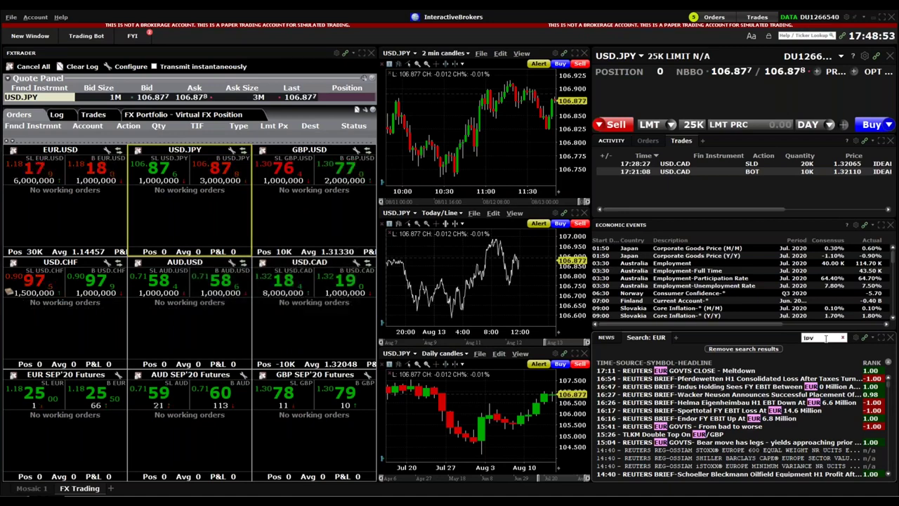
{"action": "key", "text": "Return"}
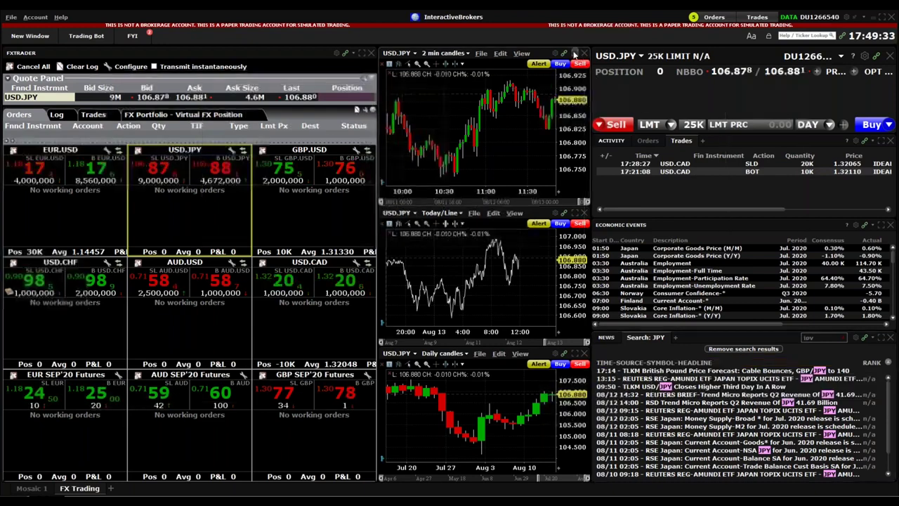
Maximize the USD.JPY 2-minute chart and expand its Comprehensive, Momentum and Moving Averages study groups.
{"action": "left_click", "coordinate": [575, 54]}
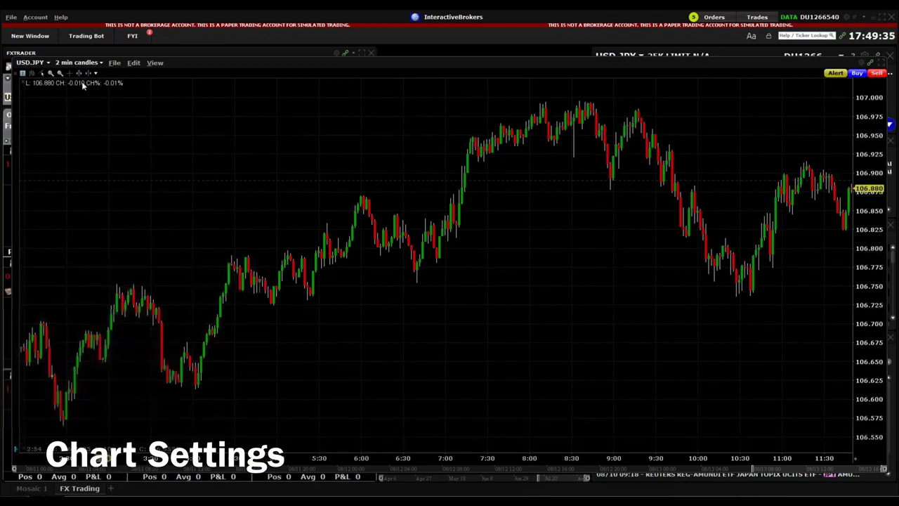
{"action": "right_click", "coordinate": [110, 140]}
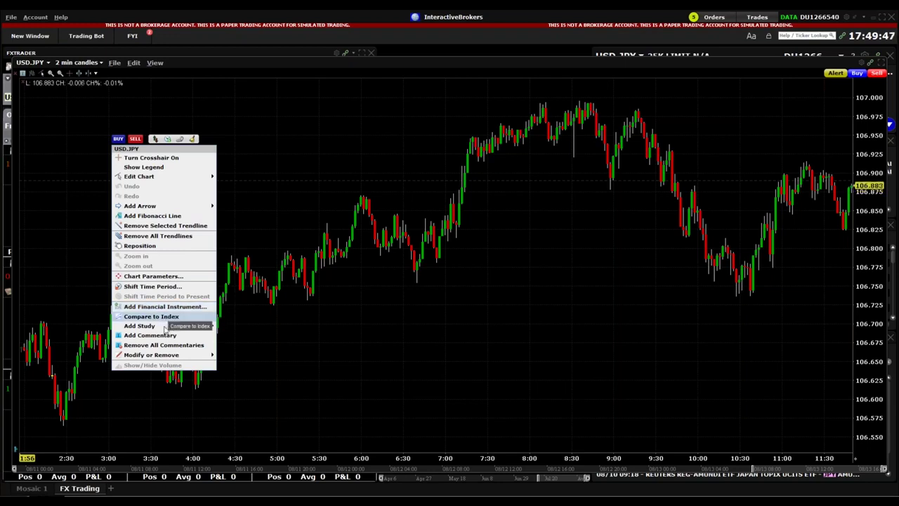
{"action": "mouse_move", "coordinate": [160, 327]}
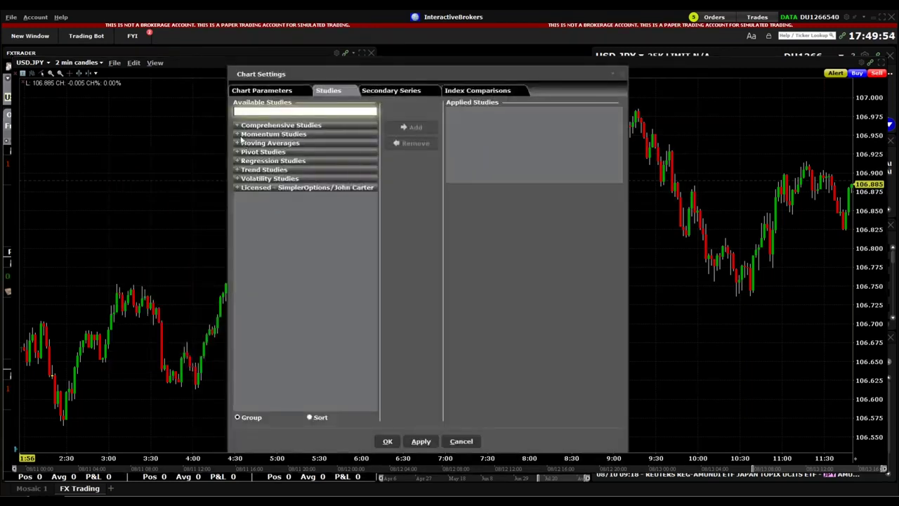
{"action": "left_click", "coordinate": [238, 125]}
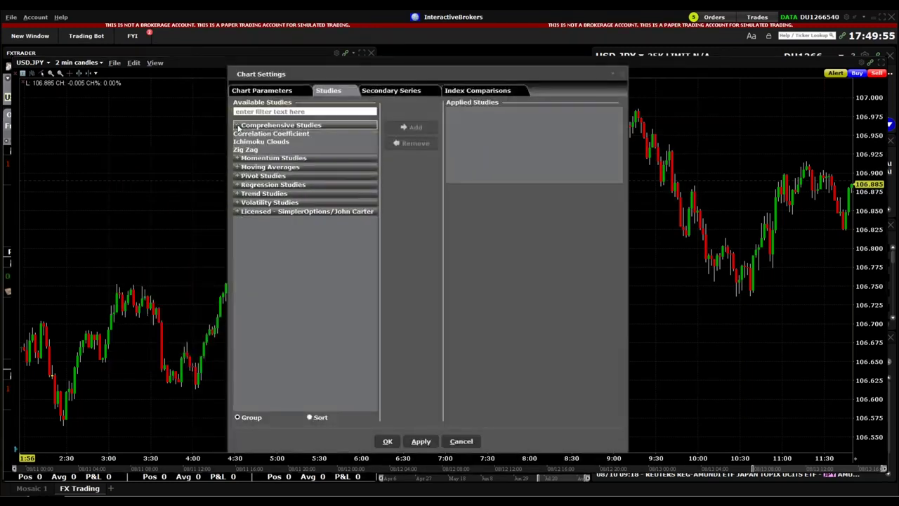
{"action": "left_click", "coordinate": [238, 159]}
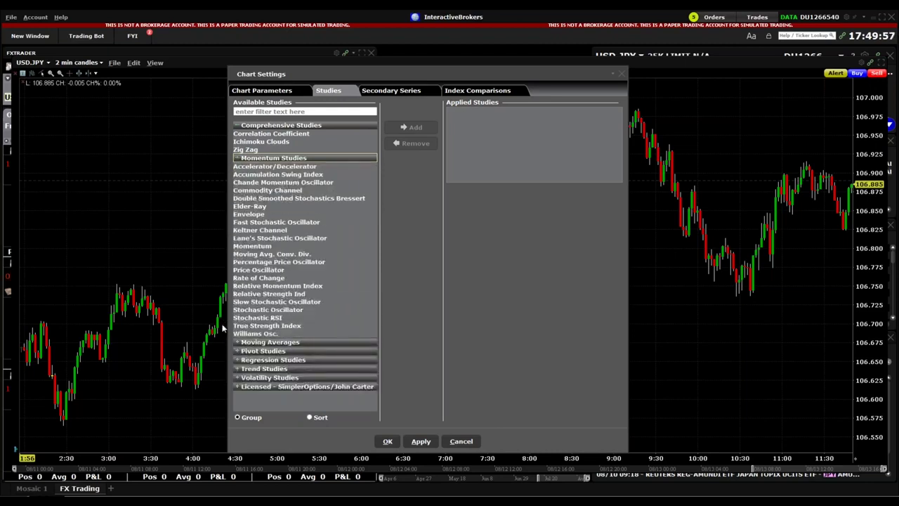
{"action": "left_click", "coordinate": [236, 343]}
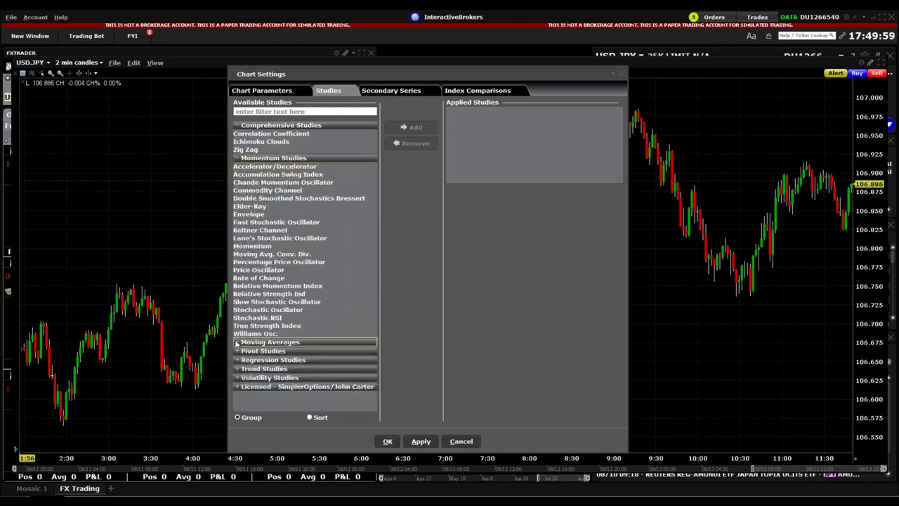
{"action": "scroll", "coordinate": [237, 334], "scroll_direction": "down", "scroll_amount": 3}
{"action": "scroll", "coordinate": [238, 323], "scroll_direction": "up", "scroll_amount": 3}
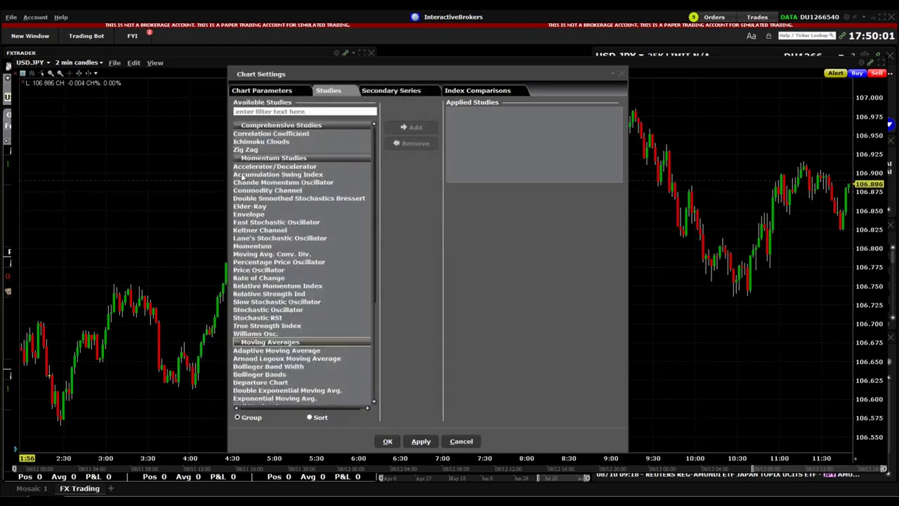
Collapse the three study groups again and close Chart Settings without adding studies.
{"action": "left_click", "coordinate": [238, 126]}
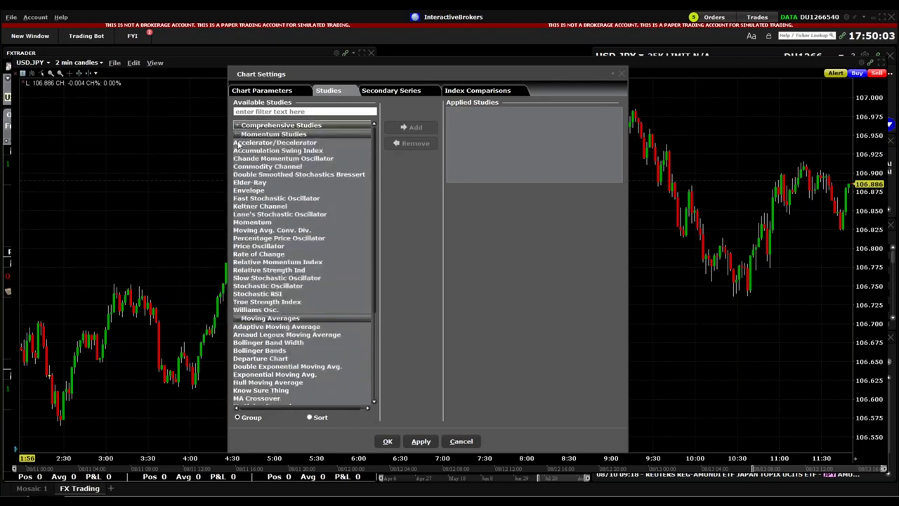
{"action": "left_click", "coordinate": [237, 143]}
{"action": "left_click", "coordinate": [238, 134]}
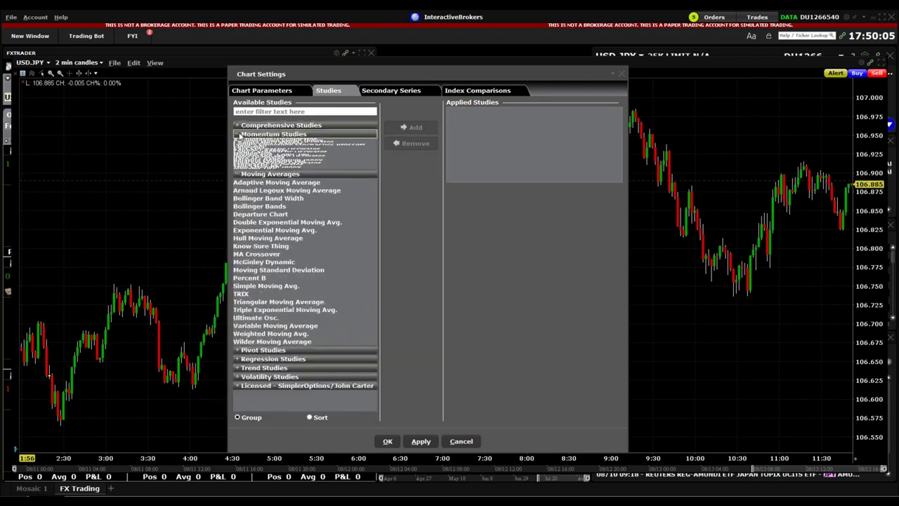
{"action": "left_click", "coordinate": [237, 150]}
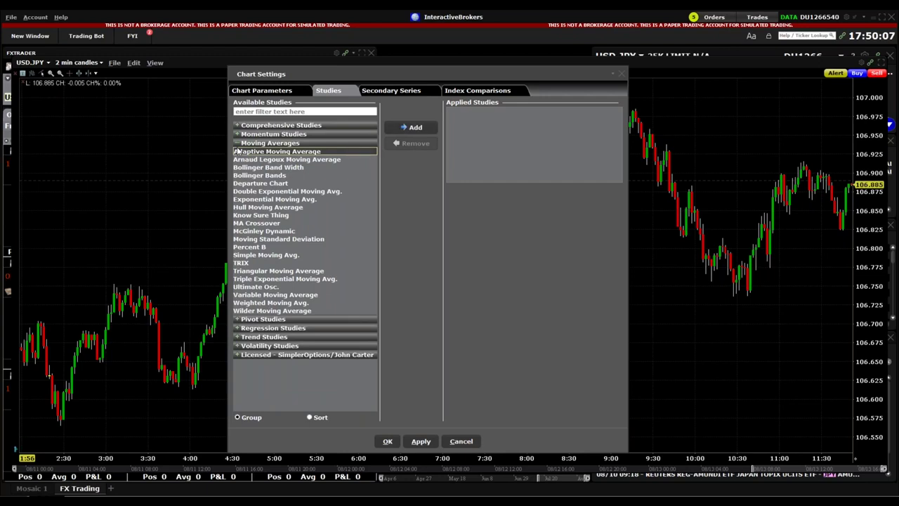
{"action": "left_click", "coordinate": [238, 143]}
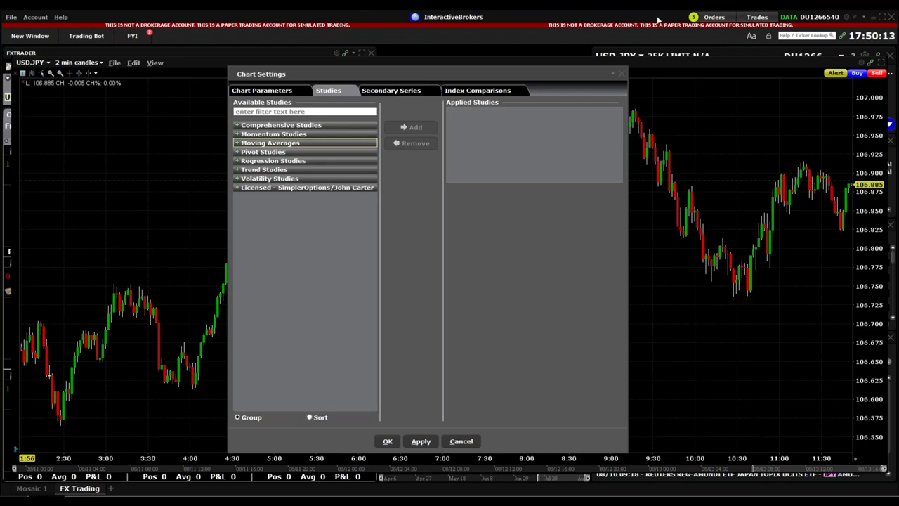
{"action": "left_click", "coordinate": [623, 73]}
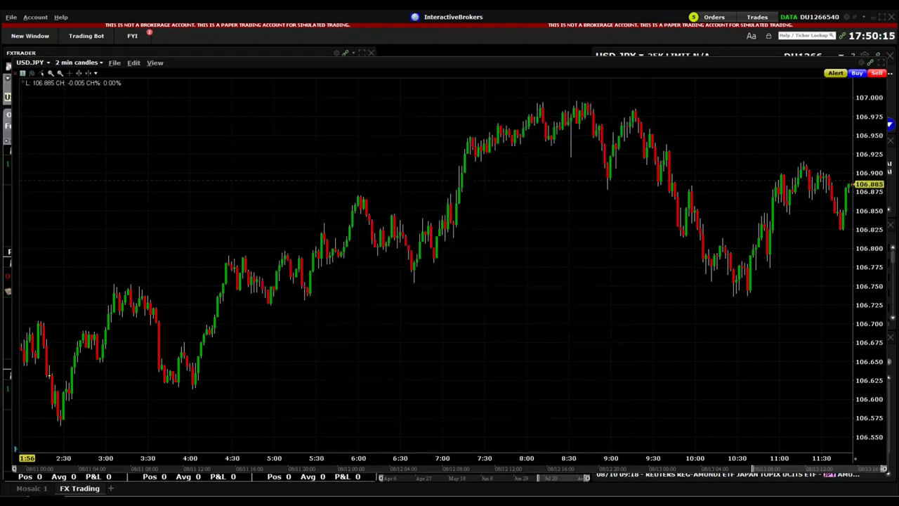
Restore the chart to the full layout and link the panels to AUD SEP'20 futures.
{"action": "left_click", "coordinate": [881, 63]}
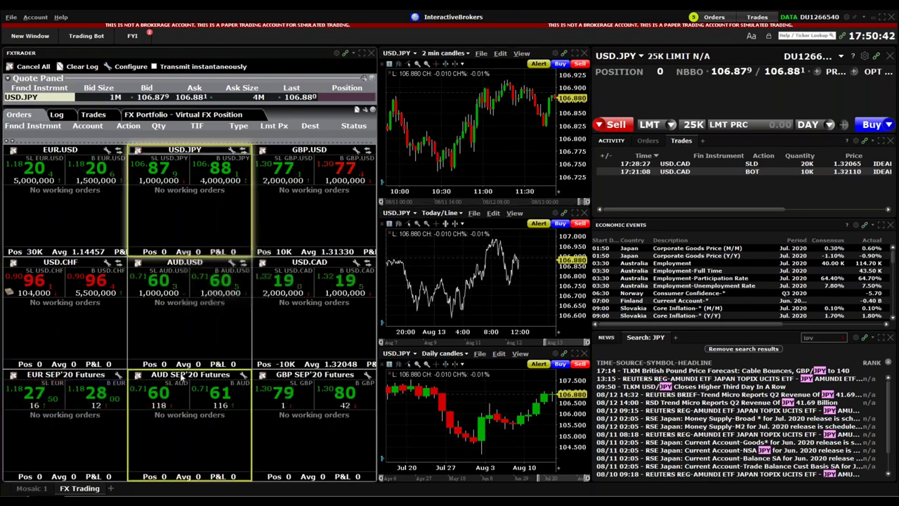
{"action": "left_click", "coordinate": [183, 378]}
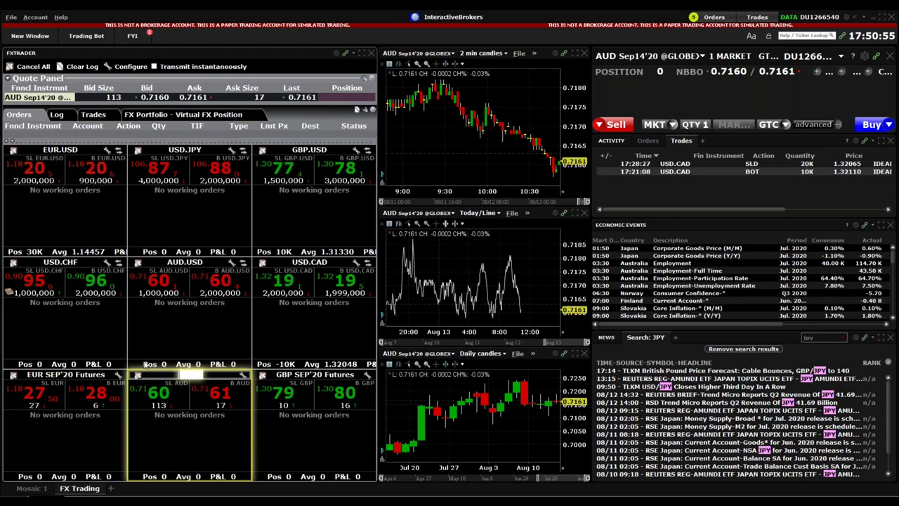
Replace the AUD futures tile with EUR.JPY on IDEALPRO, then select the EUR.USD tile.
{"action": "type", "text": "eur."}
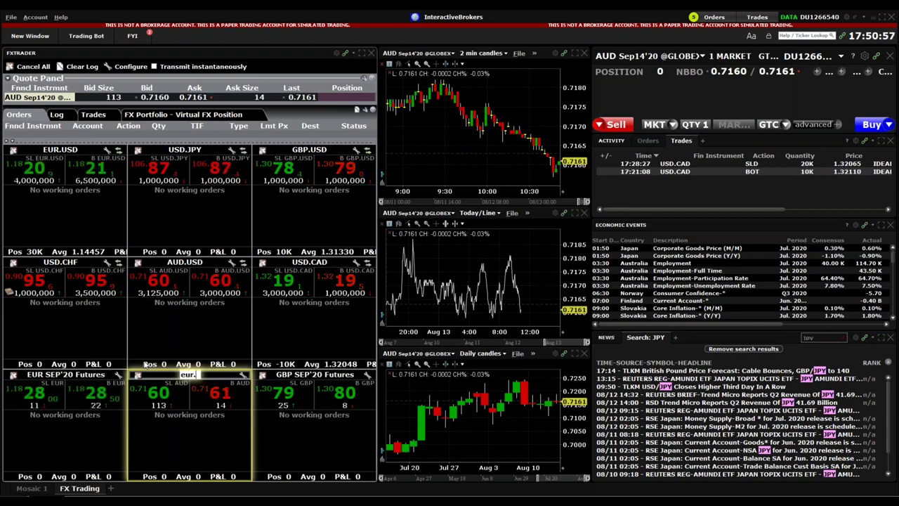
{"action": "type", "text": "jpy"}
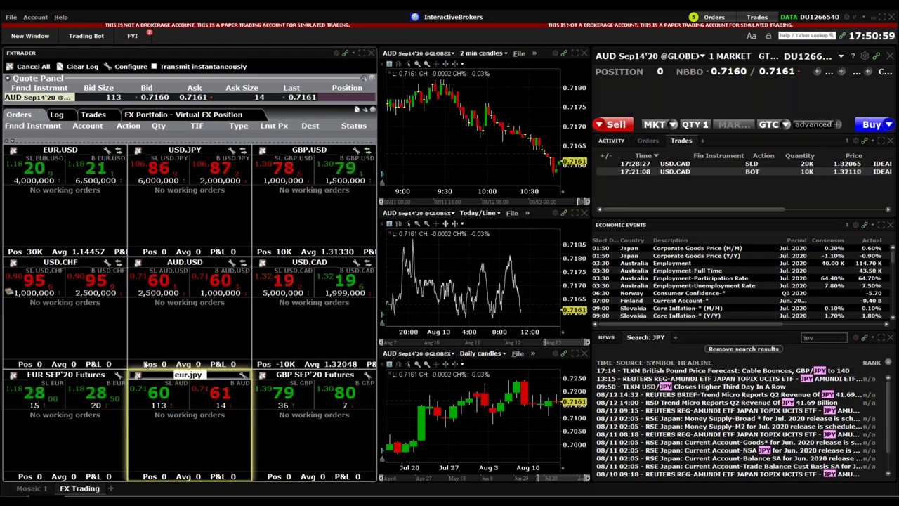
{"action": "key", "text": "Return"}
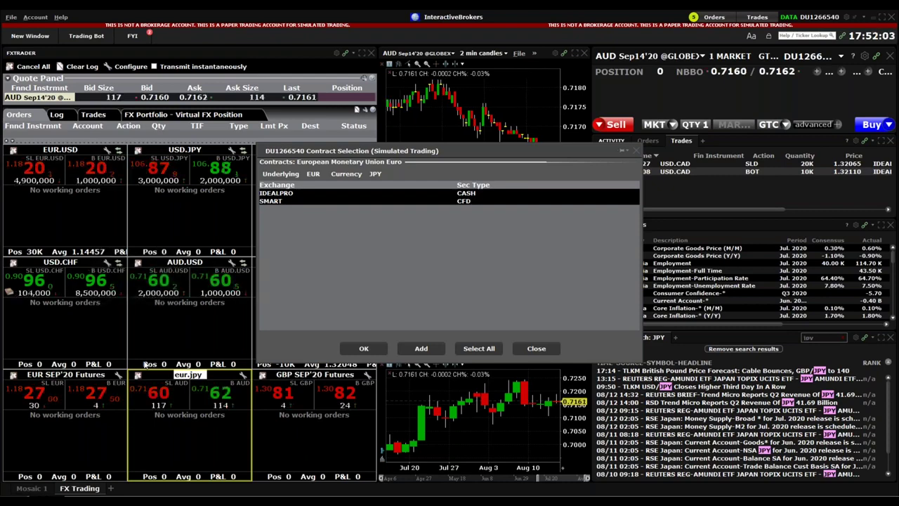
{"action": "left_click", "coordinate": [274, 194]}
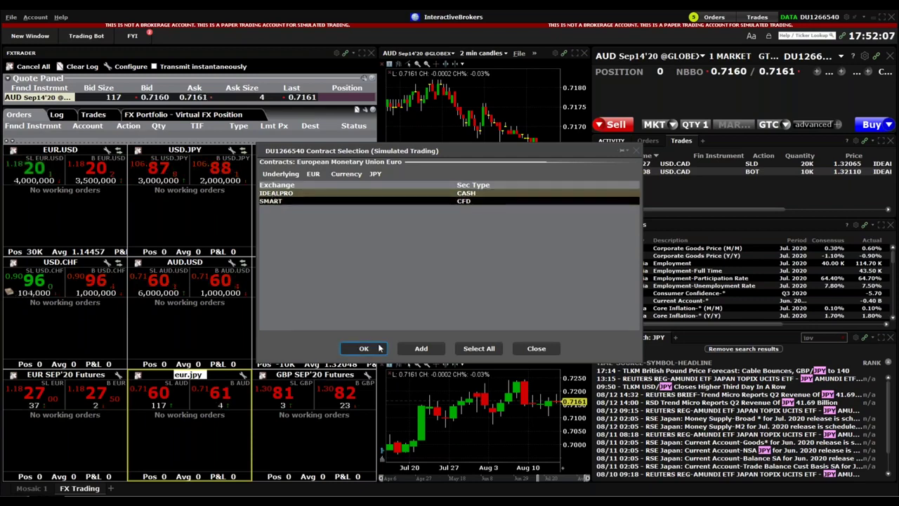
{"action": "left_click", "coordinate": [364, 348]}
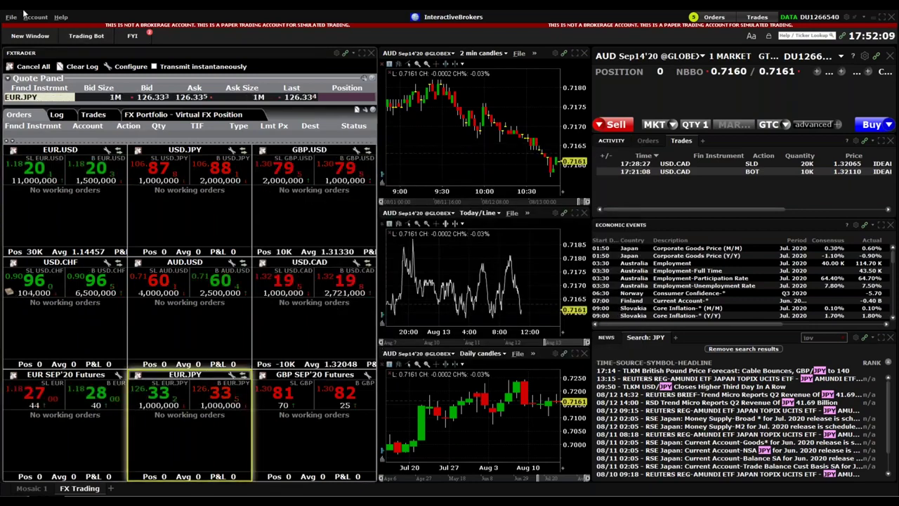
{"action": "left_click", "coordinate": [93, 207]}
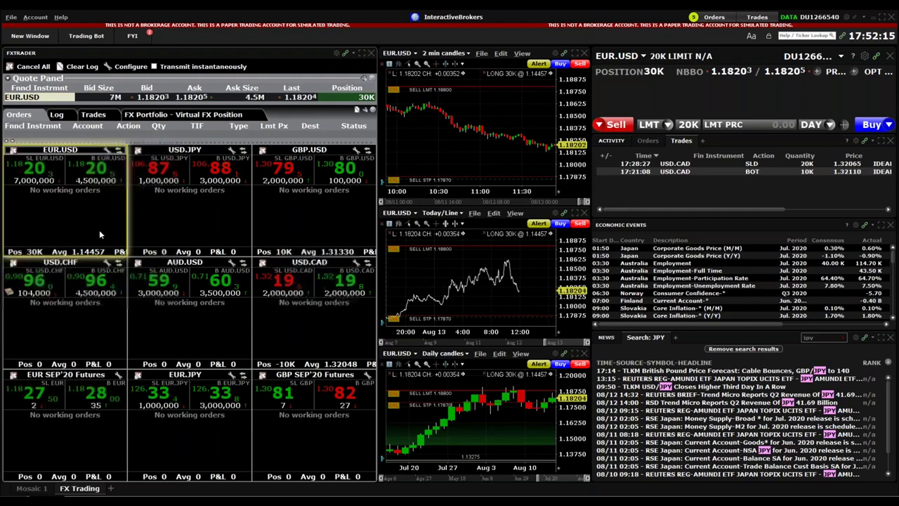
Select the USD.CHF tile and set the order quantity to 20K.
{"action": "left_click", "coordinate": [33, 289]}
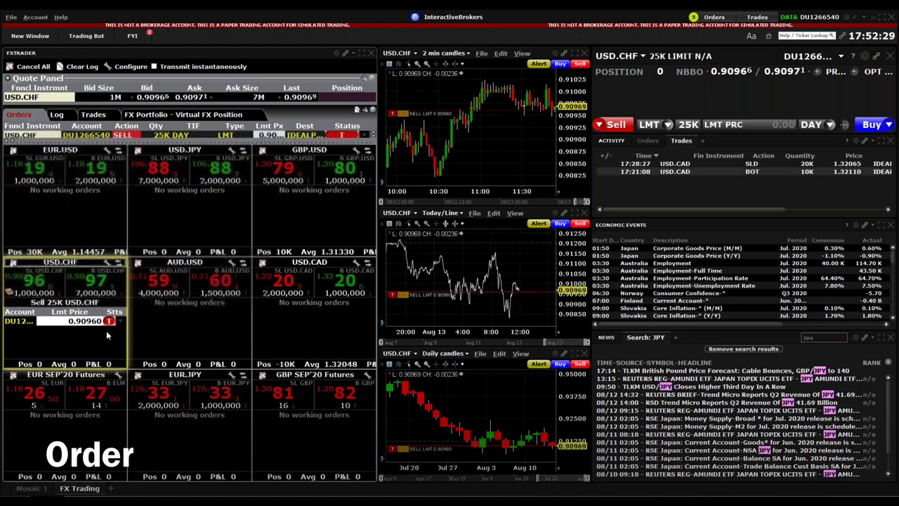
{"action": "left_click", "coordinate": [677, 124]}
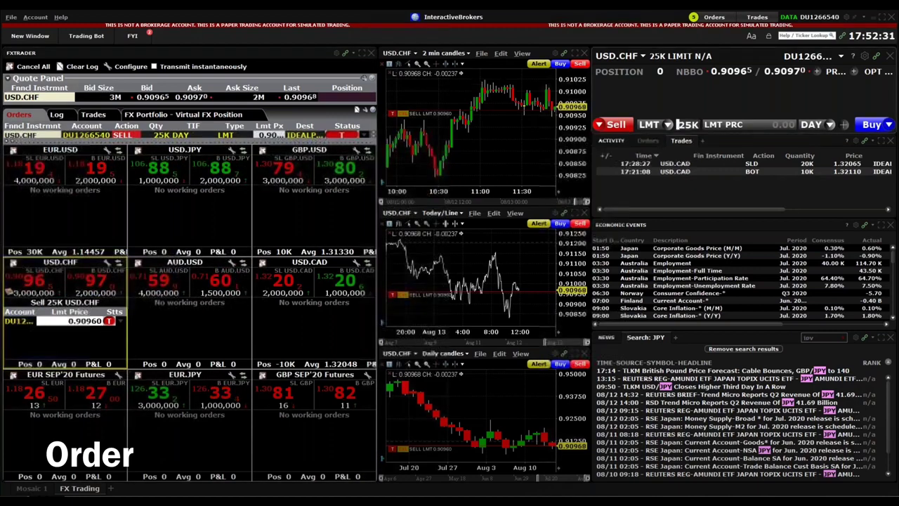
{"action": "key", "text": "Down"}
{"action": "key", "text": "Down"}
{"action": "key", "text": "Down"}
{"action": "key", "text": "Down"}
{"action": "key", "text": "Down"}
{"action": "key", "text": "Return"}
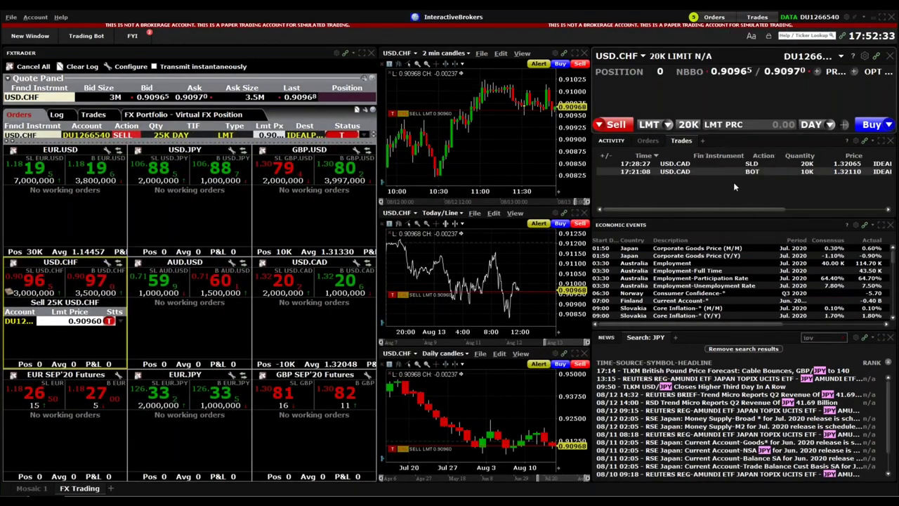
Set the limit price to 0.90945, review the buy order, and cancel without transmitting.
{"action": "left_click", "coordinate": [730, 125]}
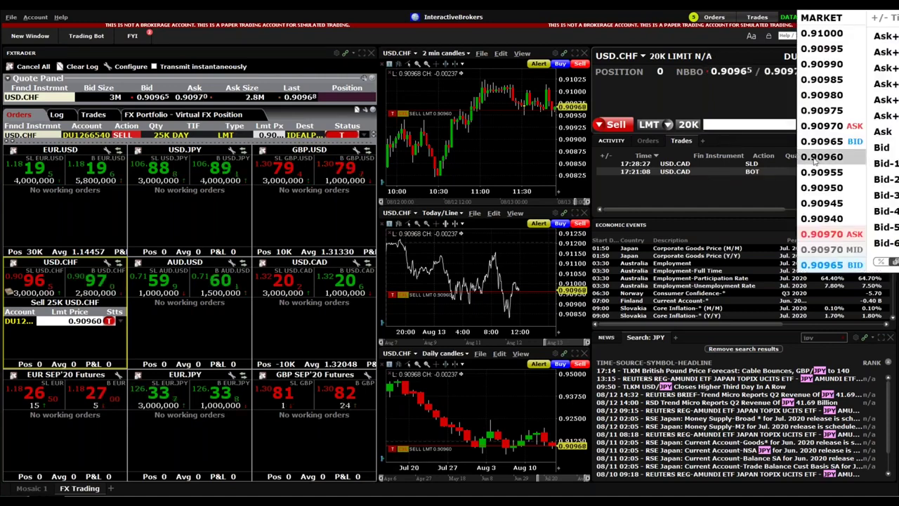
{"action": "left_click", "coordinate": [827, 200]}
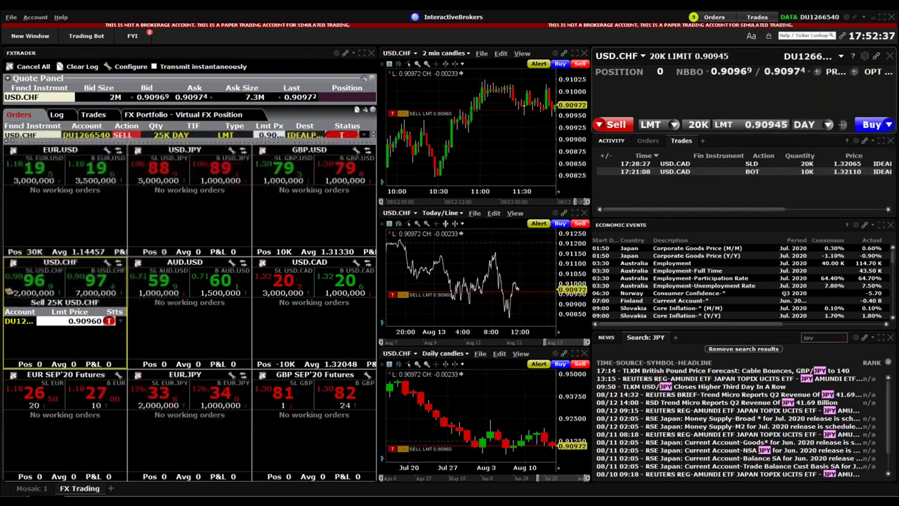
{"action": "left_click", "coordinate": [871, 124]}
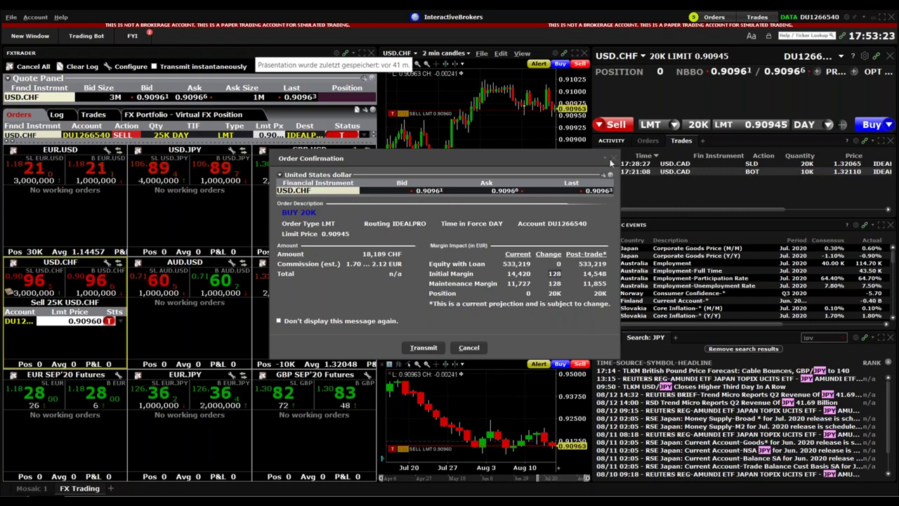
{"action": "key", "text": "Escape"}
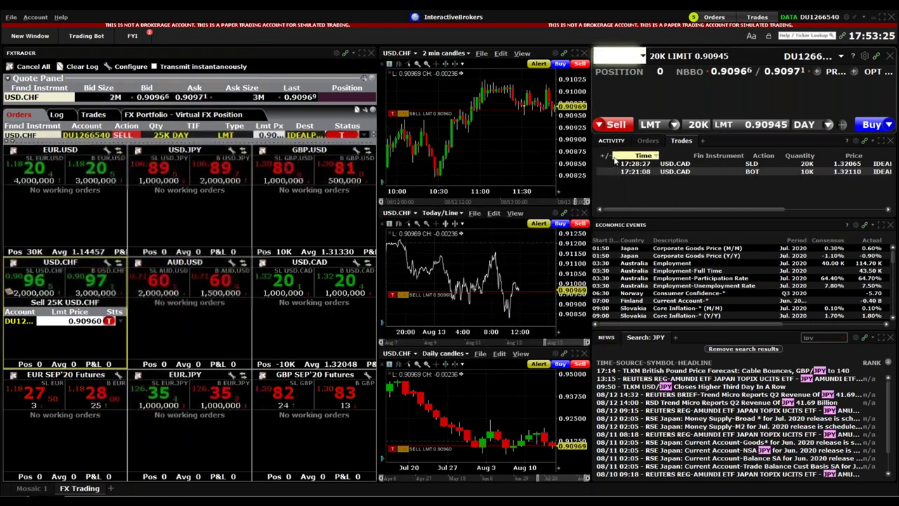